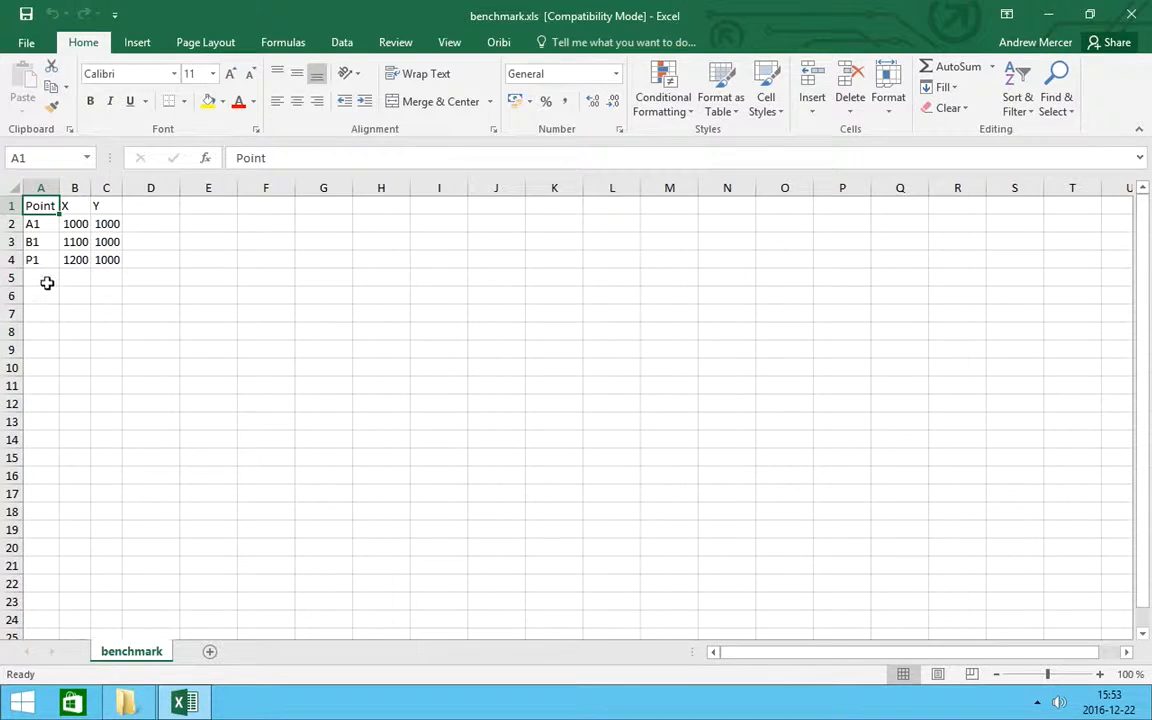
Enter point A2 in row 5 with an X of 1000 and a Y of 1100.
{"action": "left_click", "coordinate": [47, 283]}
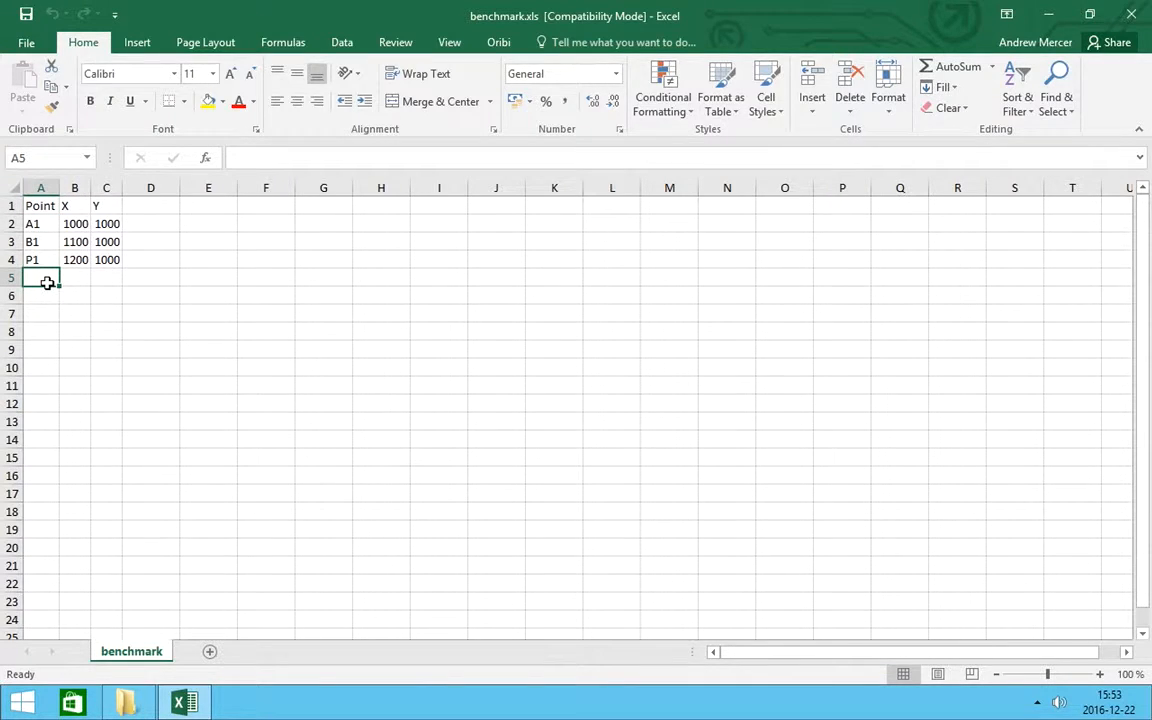
{"action": "type", "text": "A2"}
{"action": "key", "text": "Tab"}
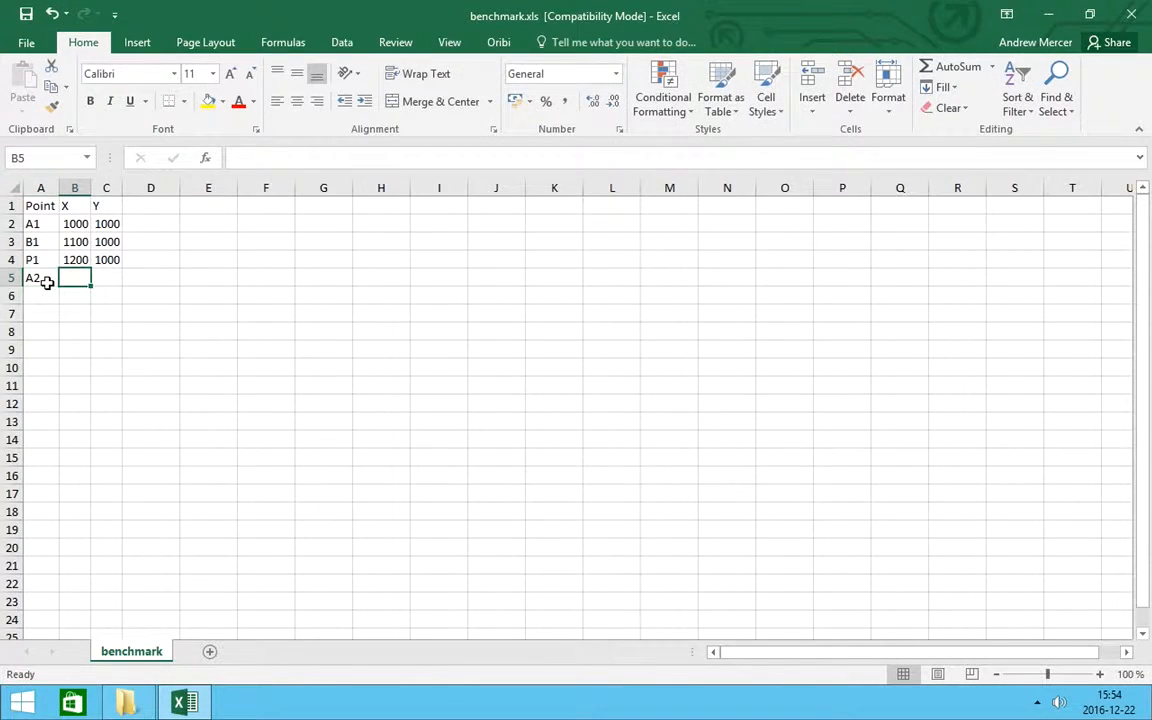
{"action": "type", "text": "1000"}
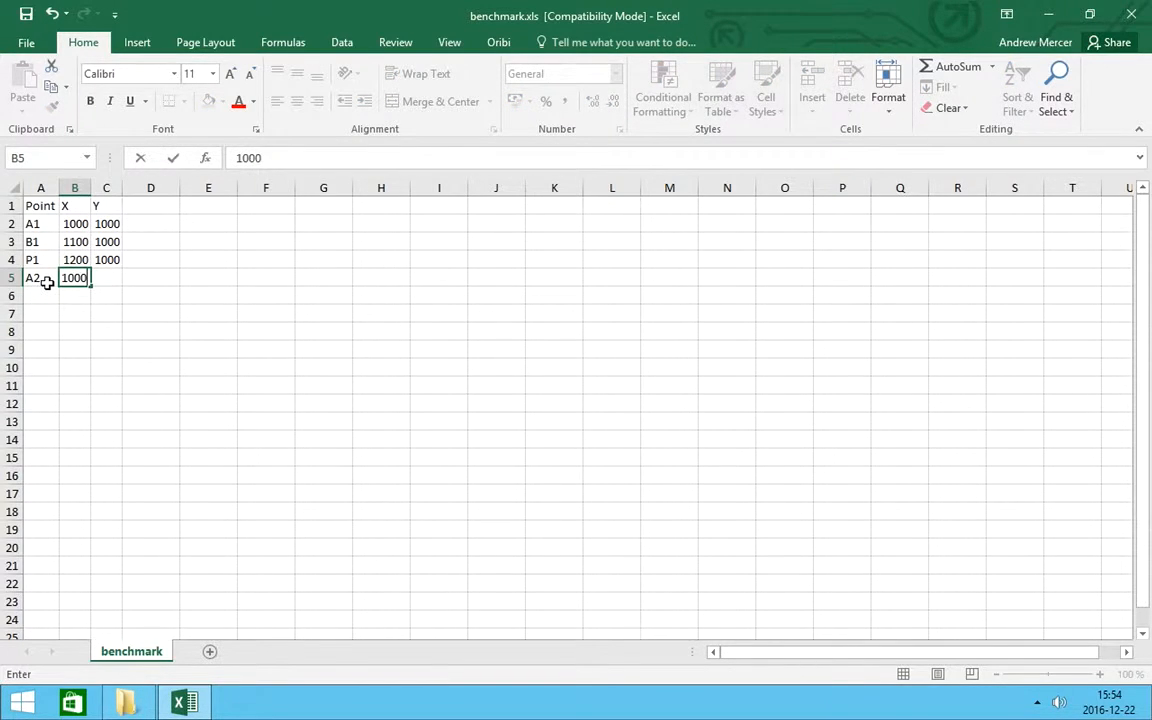
{"action": "key", "text": "Tab"}
{"action": "type", "text": "1100"}
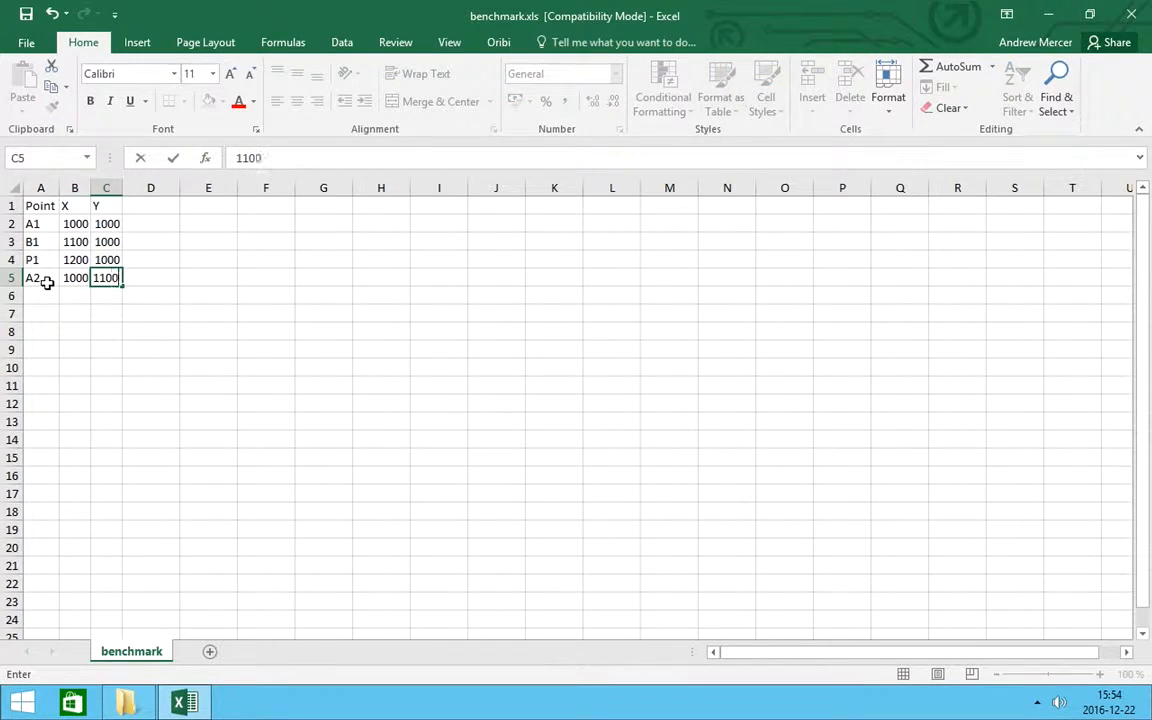
{"action": "key", "text": "Return"}
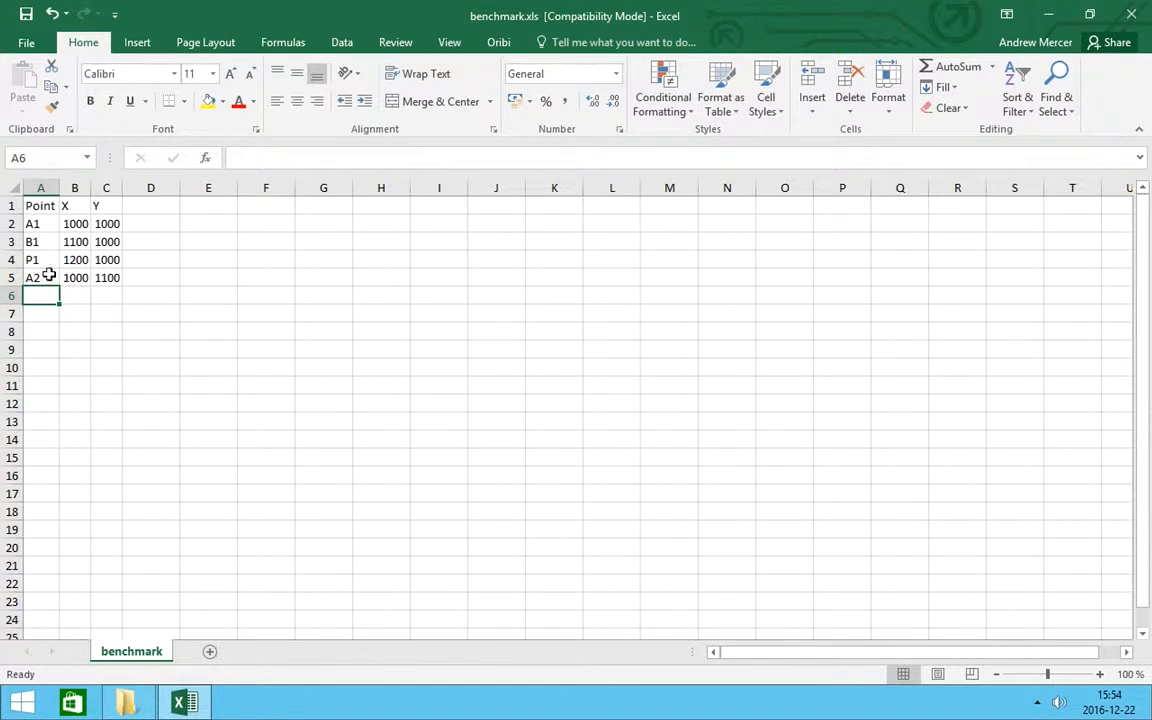
Clear the point name and coordinates from cells A5 to C5.
{"action": "left_click", "coordinate": [35, 278]}
{"action": "left_click_drag", "start_coordinate": [77, 279], "coordinate": [99, 278]}
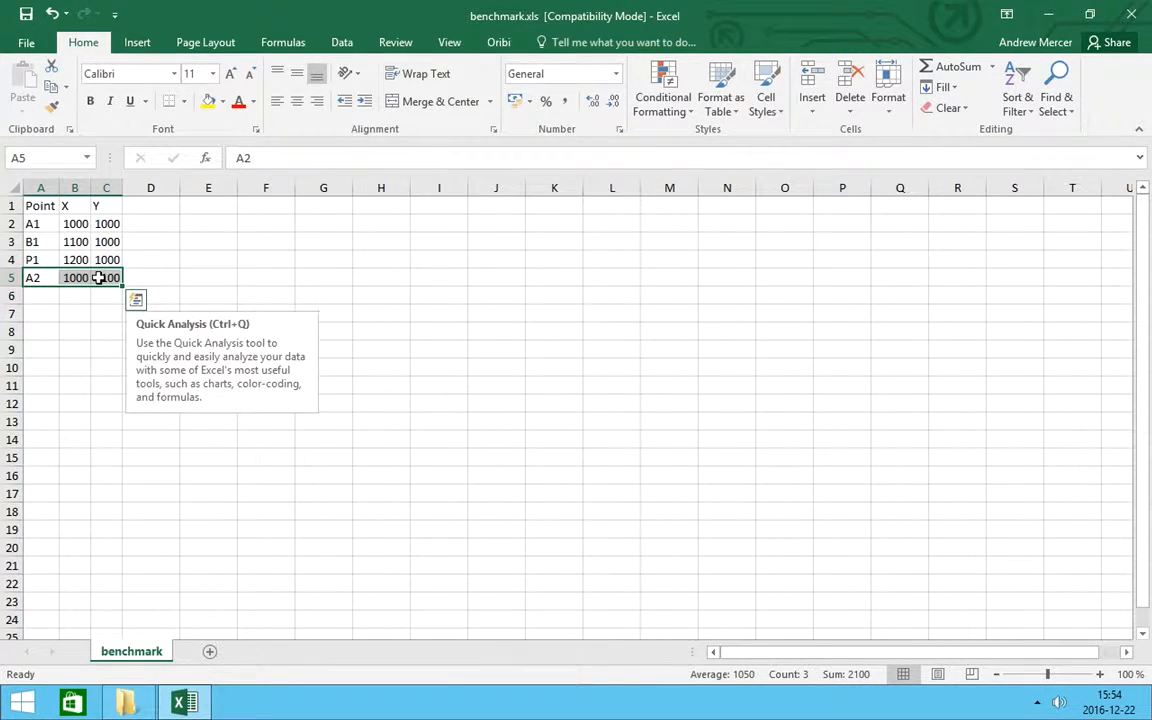
{"action": "key", "text": "Delete"}
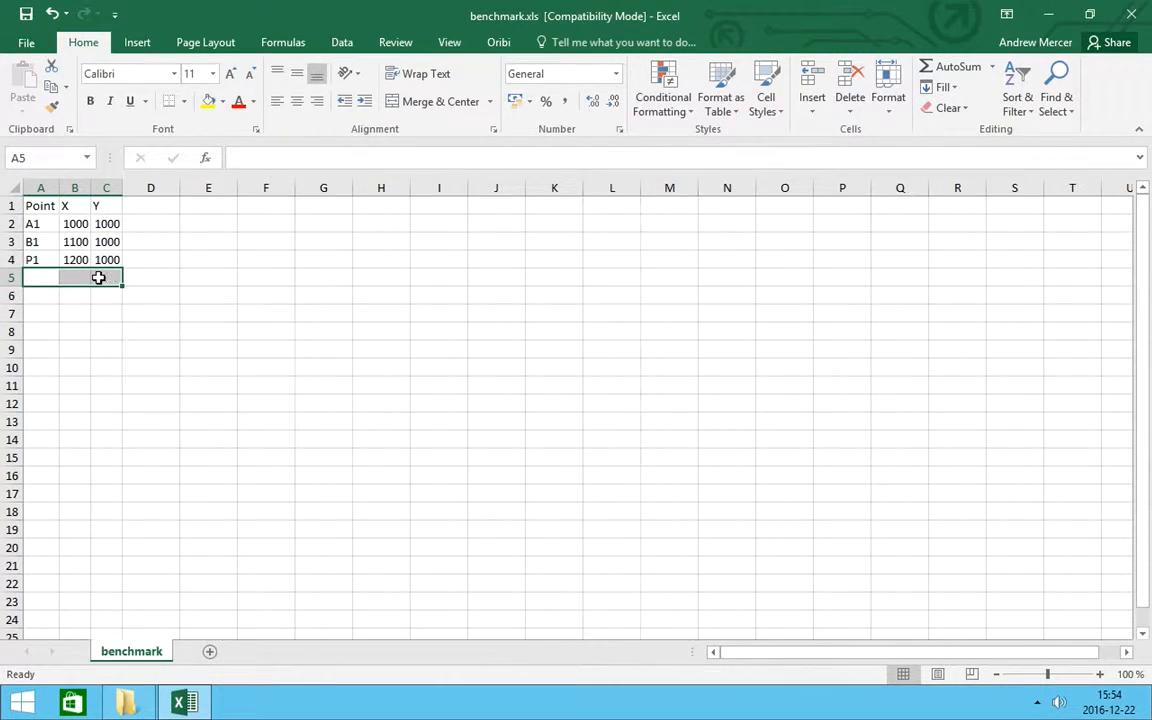
Extend the point names in A2:A4 as a series down to row 13, ending at P4.
{"action": "left_click", "coordinate": [44, 300]}
{"action": "left_click_drag", "start_coordinate": [41, 226], "coordinate": [44, 261]}
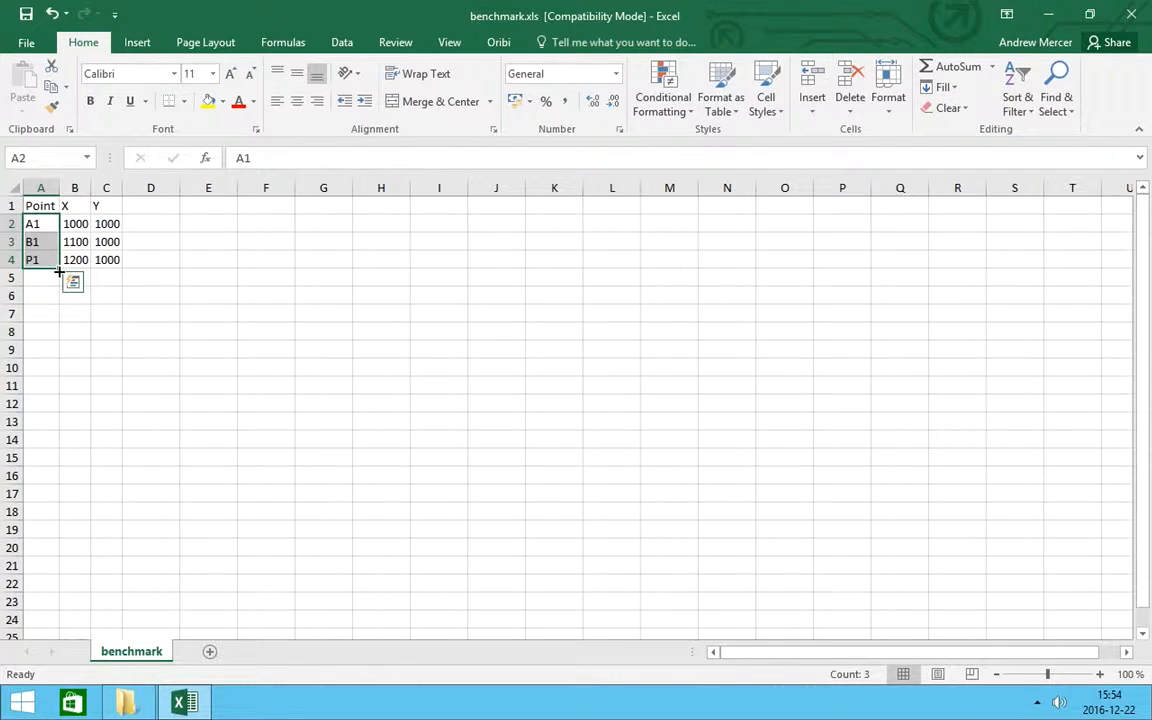
{"action": "left_click_drag", "start_coordinate": [59, 268], "coordinate": [55, 425]}
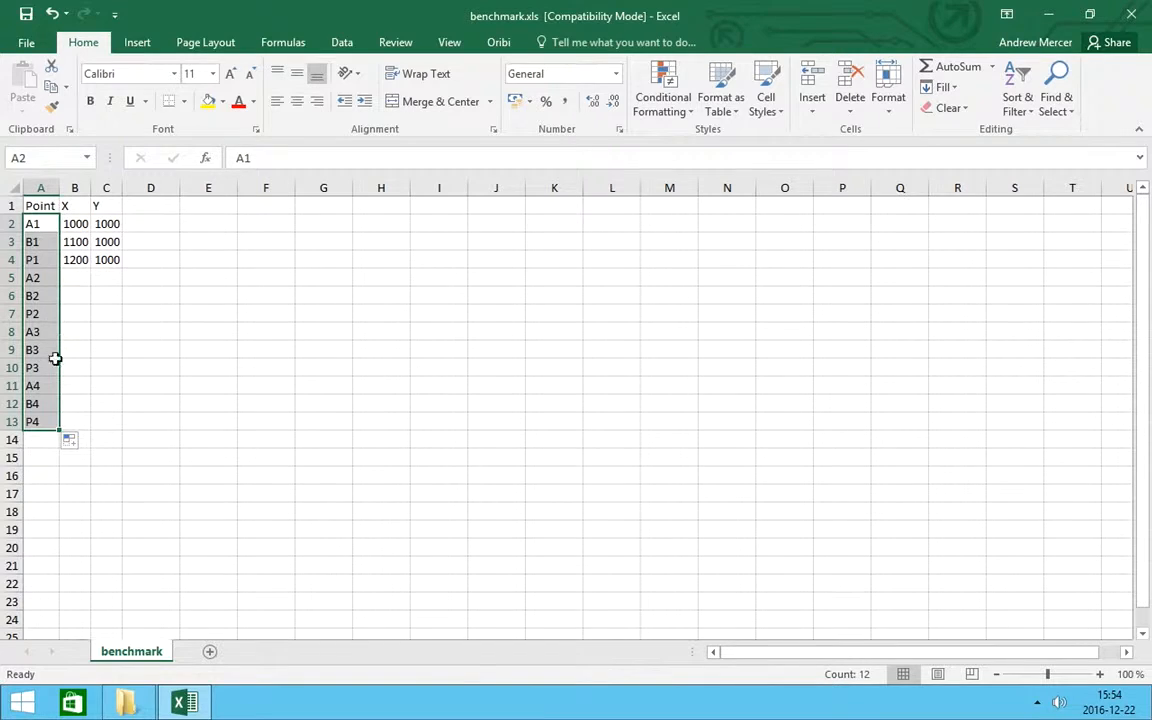
Try extending the X values in B2:B4 as a series down to row 13, and undo the fill.
{"action": "left_click", "coordinate": [79, 279]}
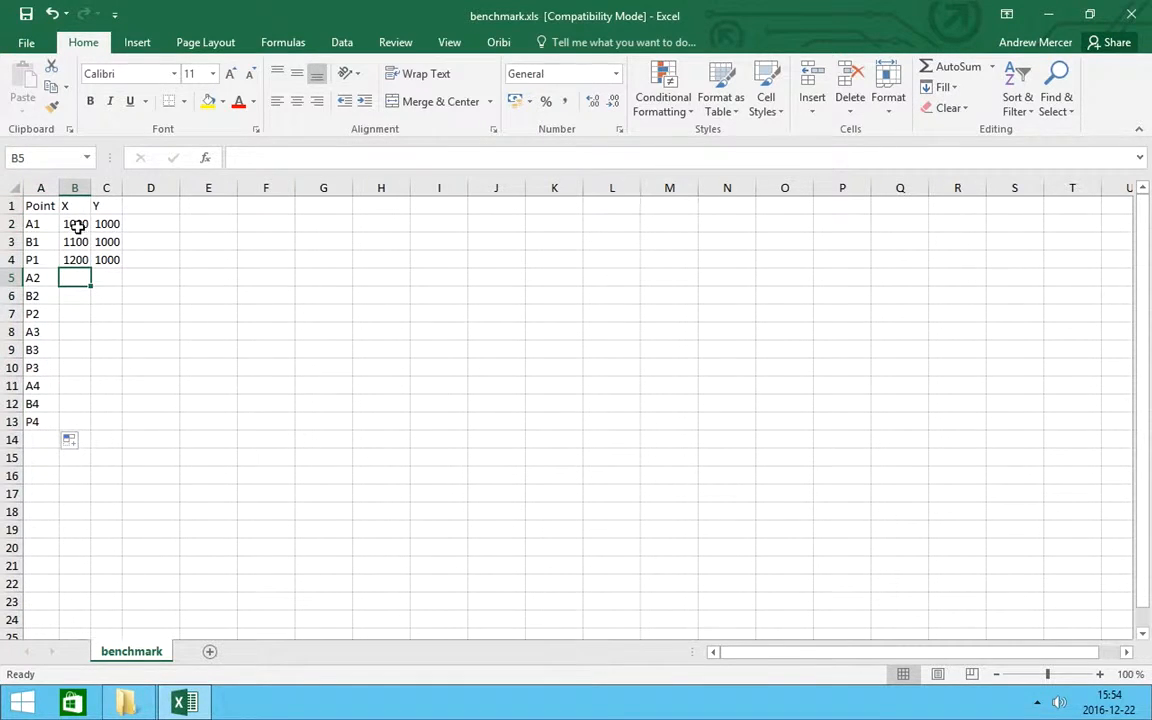
{"action": "left_click_drag", "start_coordinate": [77, 228], "coordinate": [87, 425]}
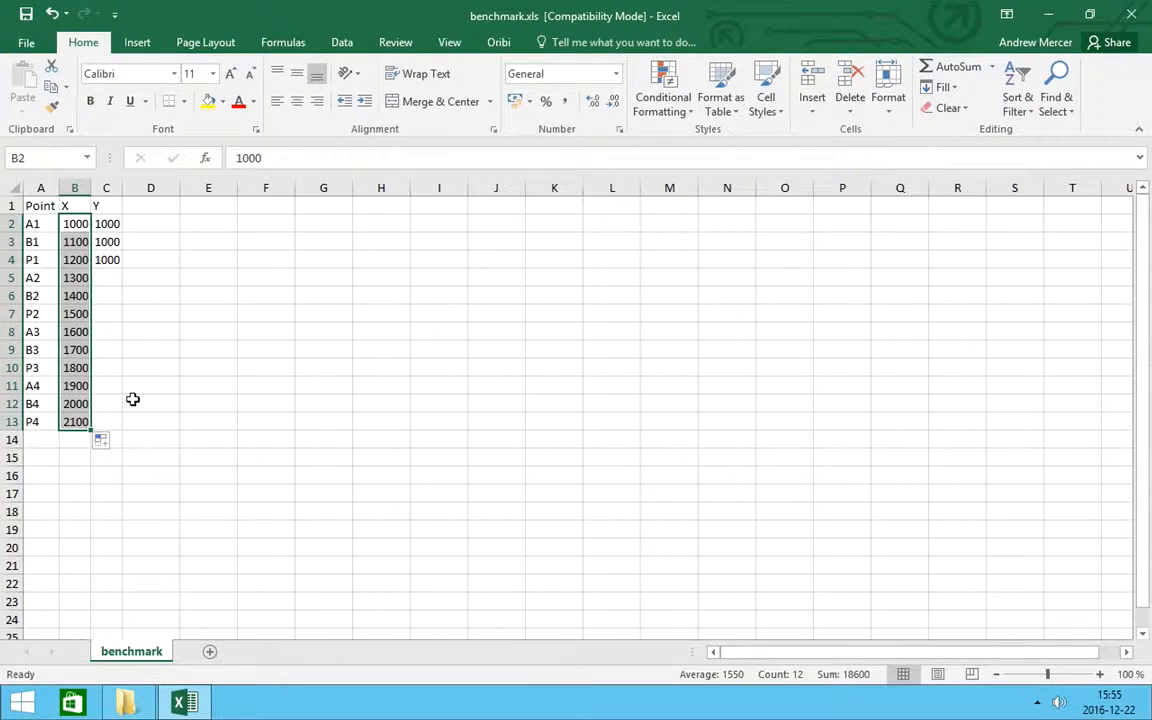
{"action": "key", "text": "ctrl+z"}
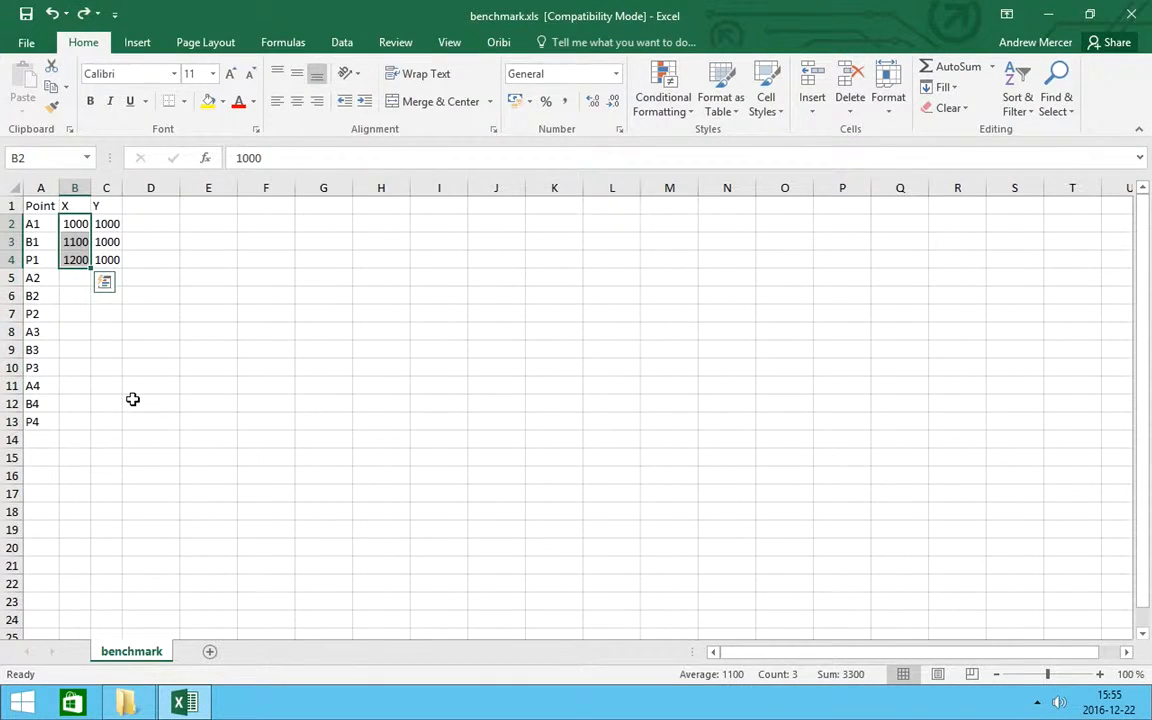
Copy the X values 1000, 1100 and 1200 from B2:B4 and paste them into the blocks starting at B5, B8 and B11.
{"action": "left_click", "coordinate": [78, 277]}
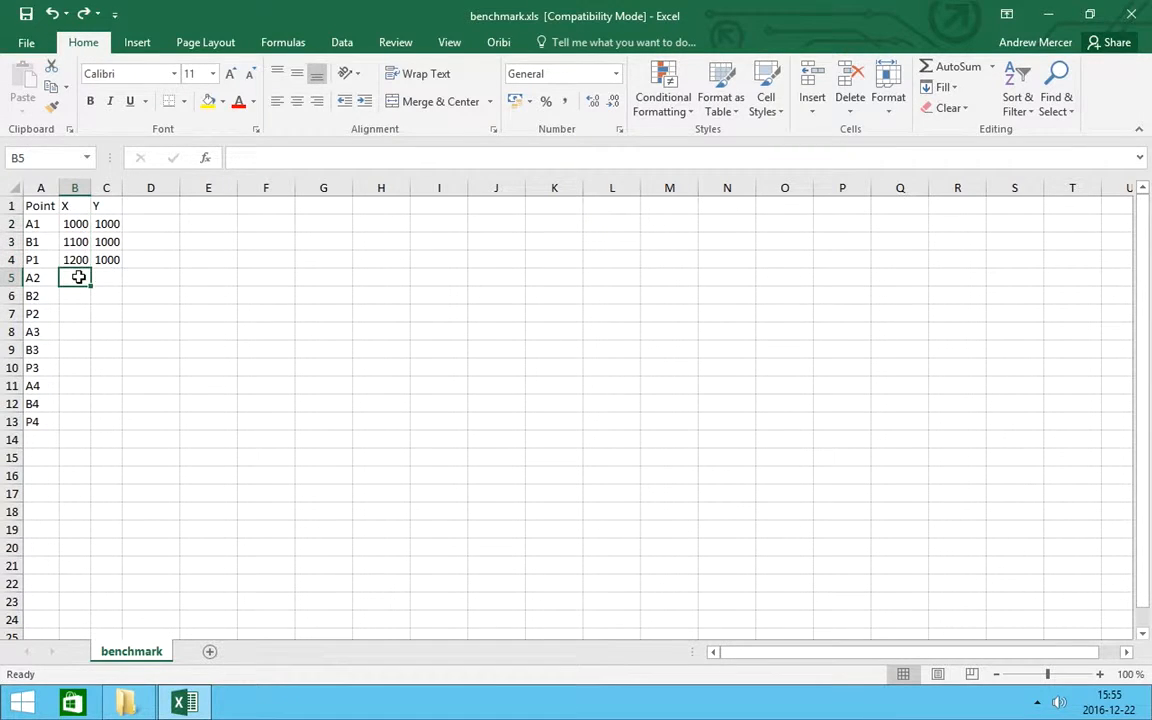
{"action": "left_click_drag", "start_coordinate": [78, 223], "coordinate": [78, 259]}
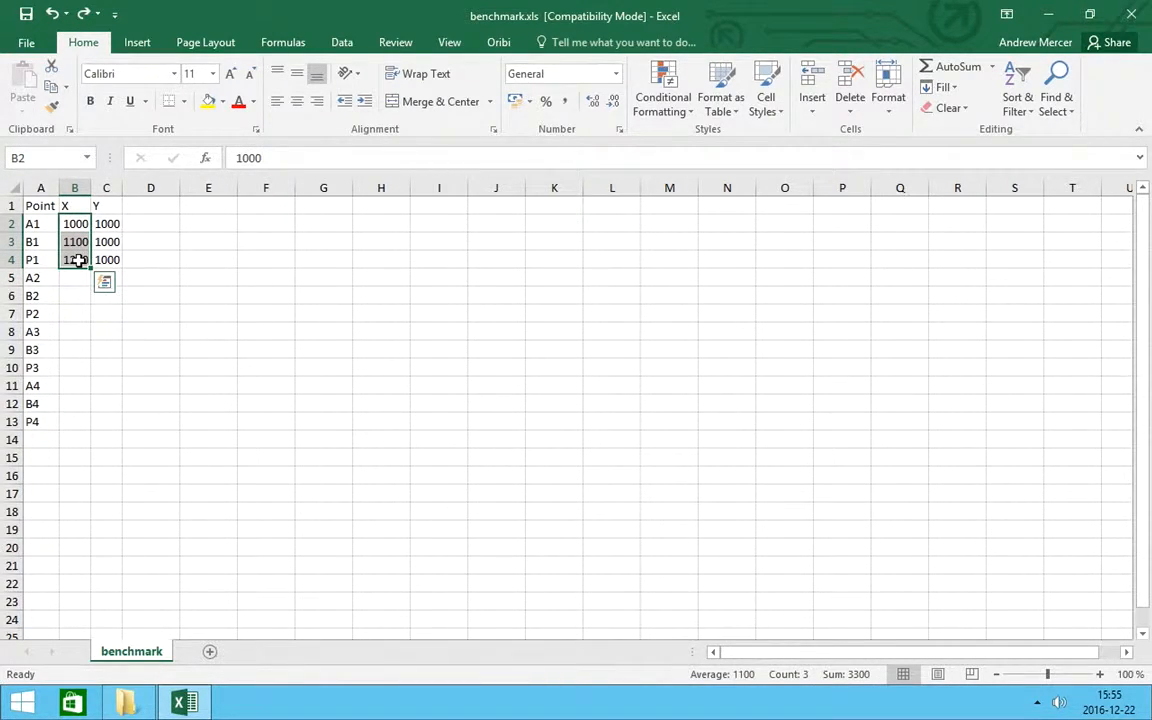
{"action": "key", "text": "ctrl+c"}
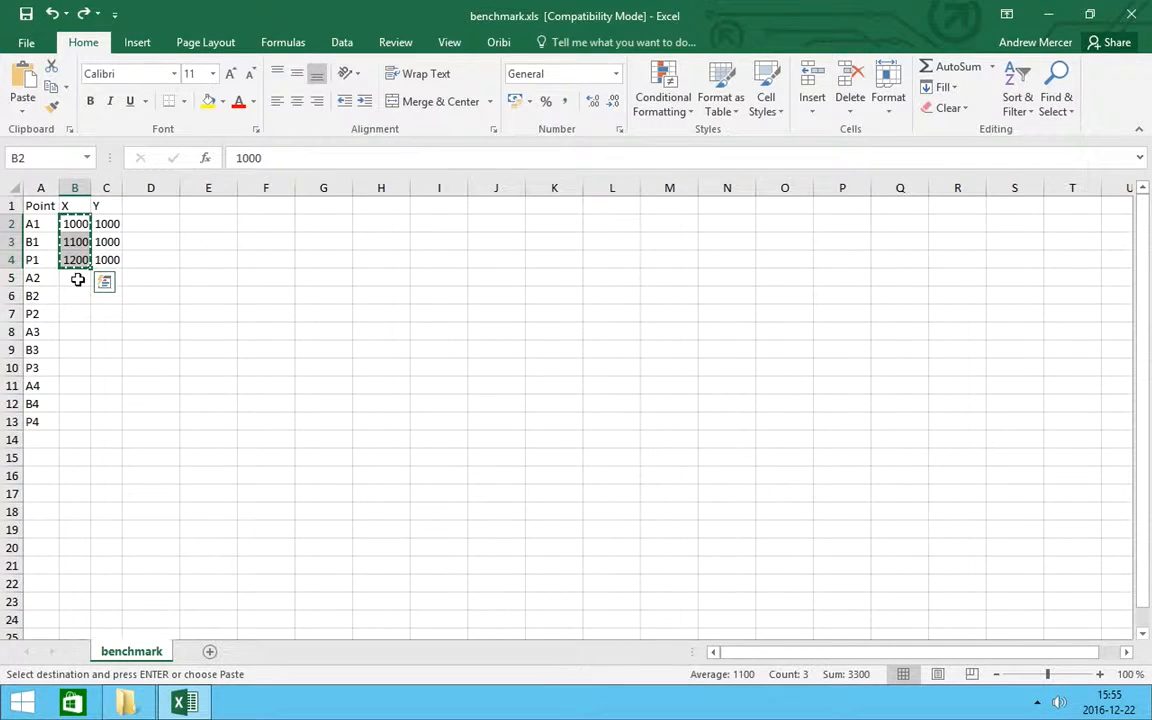
{"action": "left_click", "coordinate": [78, 280]}
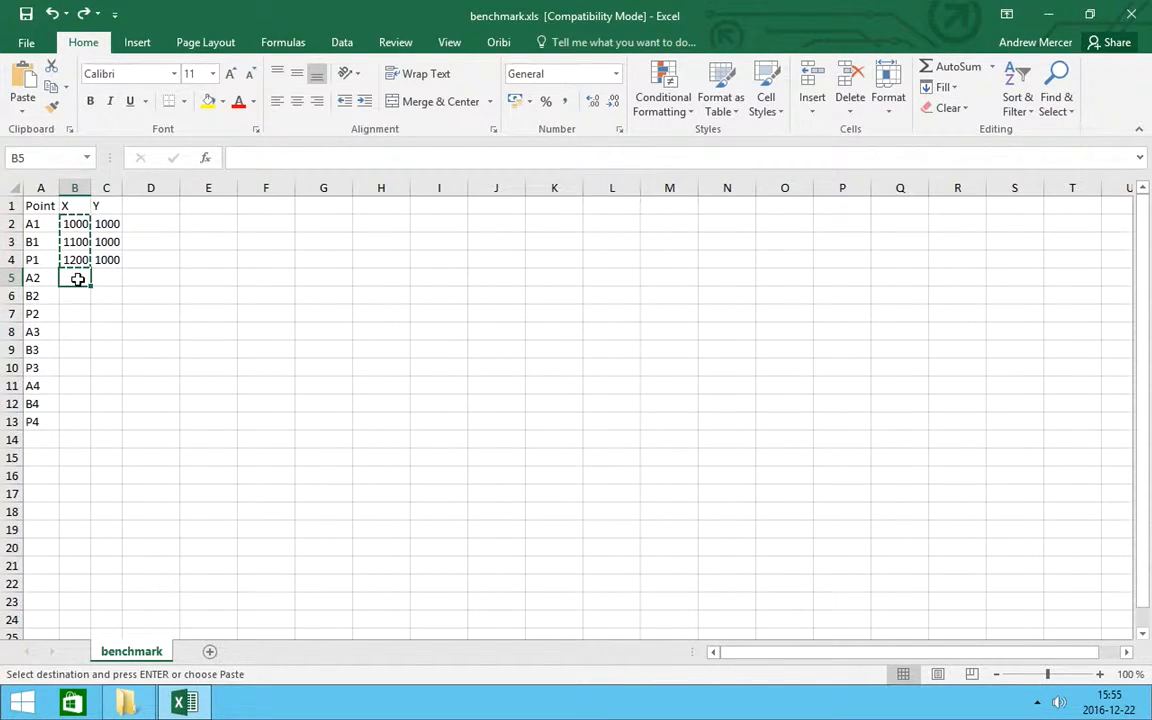
{"action": "key", "text": "ctrl+v"}
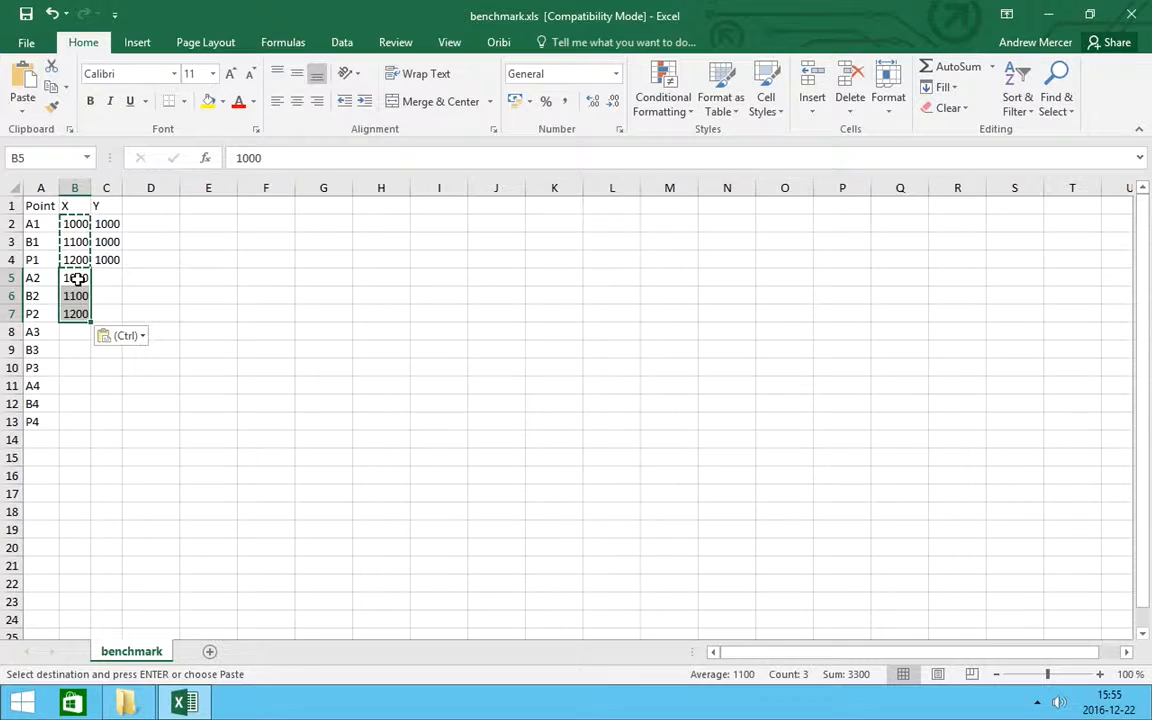
{"action": "left_click", "coordinate": [76, 334]}
{"action": "key", "text": "ctrl+v"}
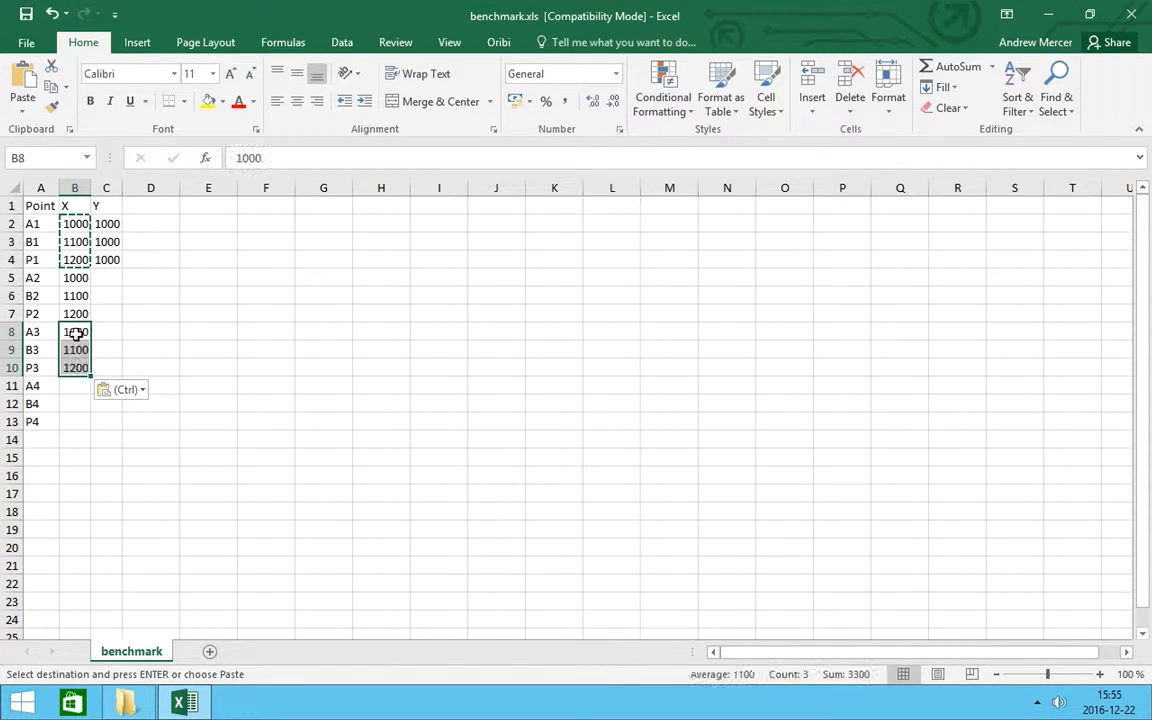
{"action": "left_click", "coordinate": [73, 387]}
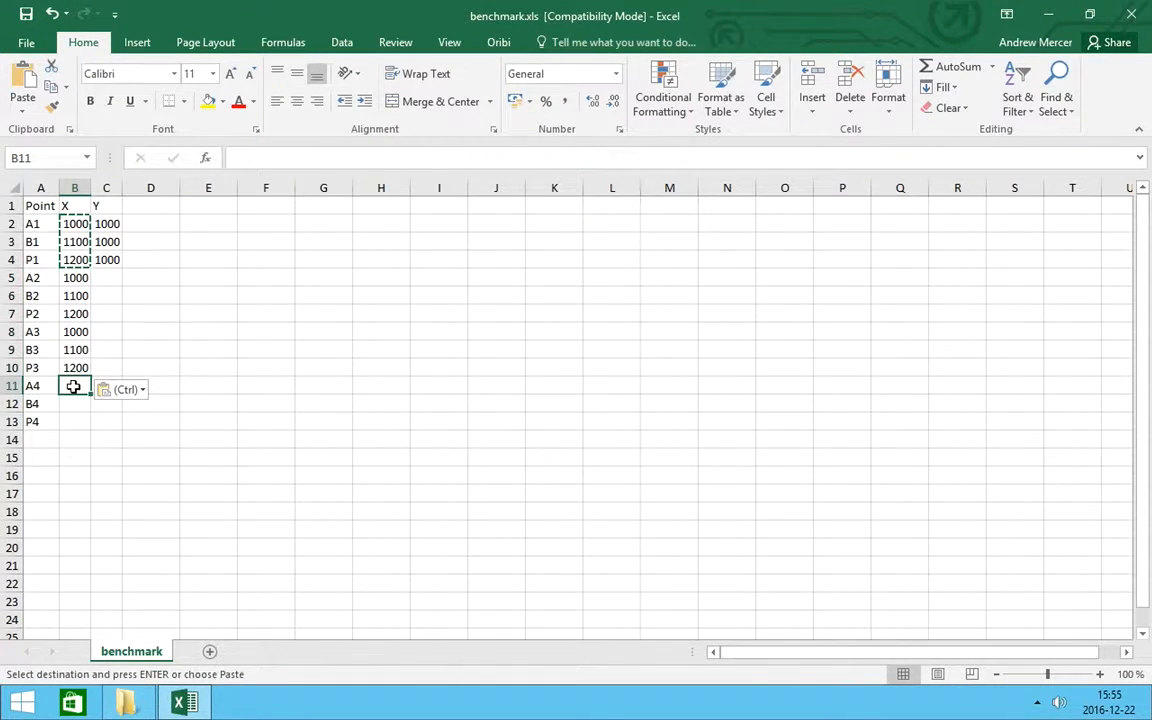
{"action": "key", "text": "ctrl+v"}
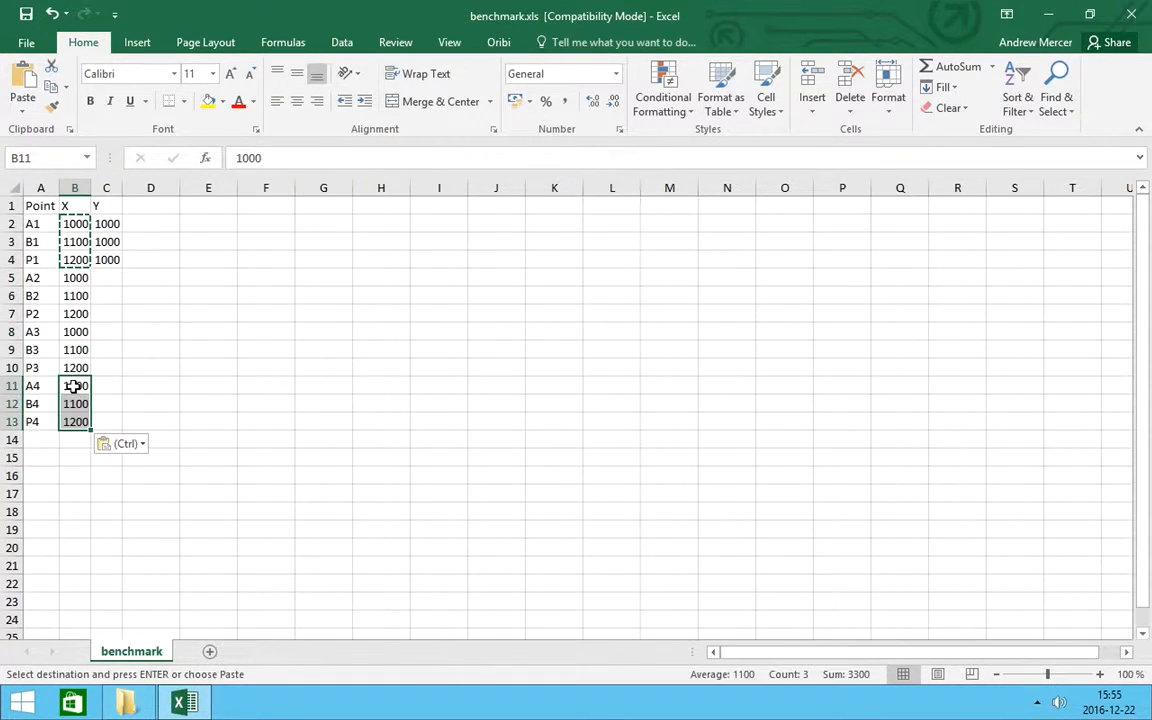
Try filling the Y value in C4 down to row 13, and undo the fill.
{"action": "left_click", "coordinate": [108, 260]}
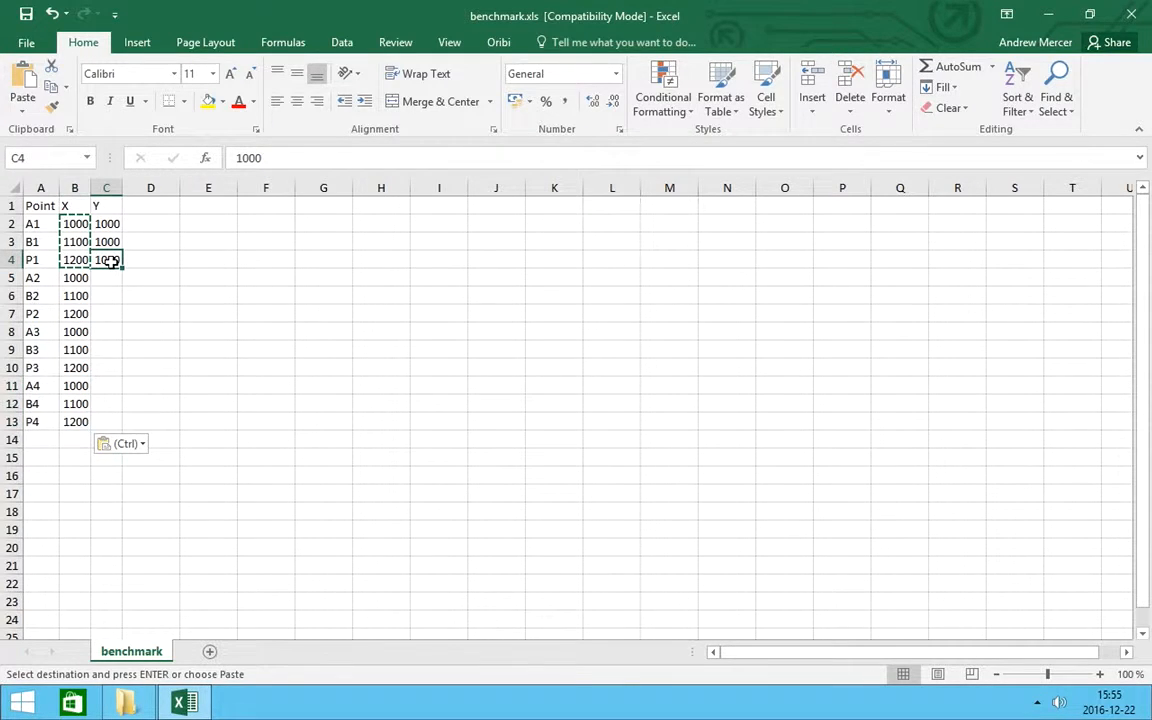
{"action": "left_click_drag", "start_coordinate": [123, 268], "coordinate": [116, 429]}
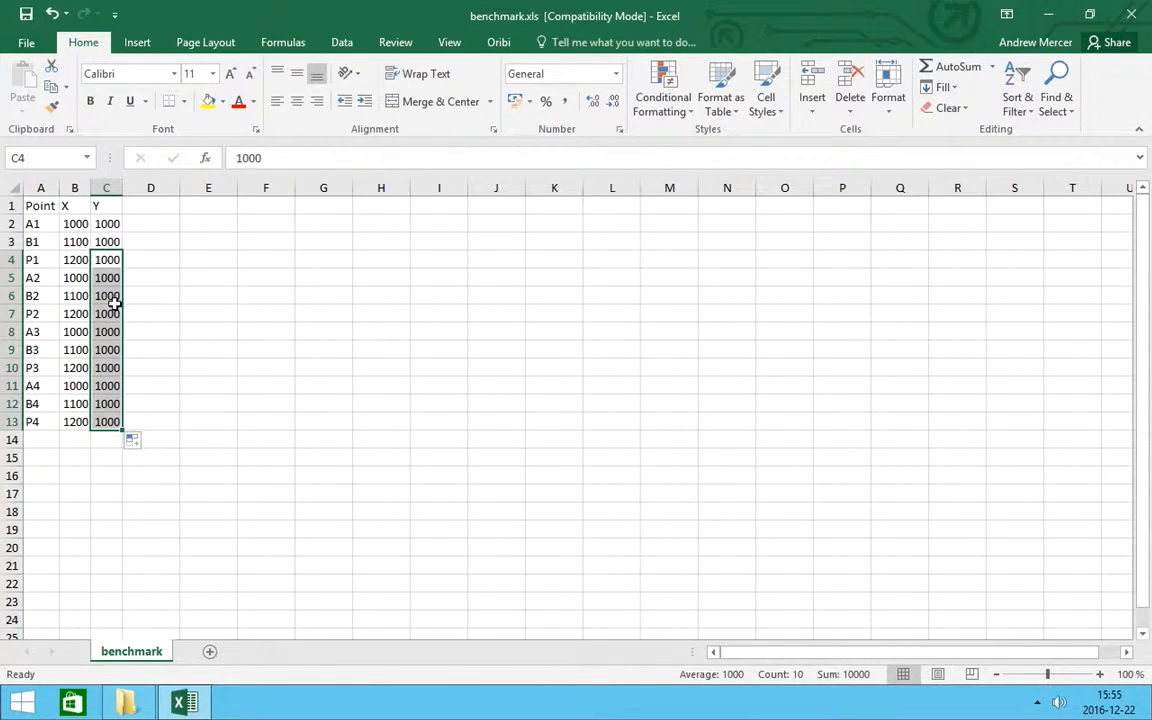
{"action": "key", "text": "ctrl+z"}
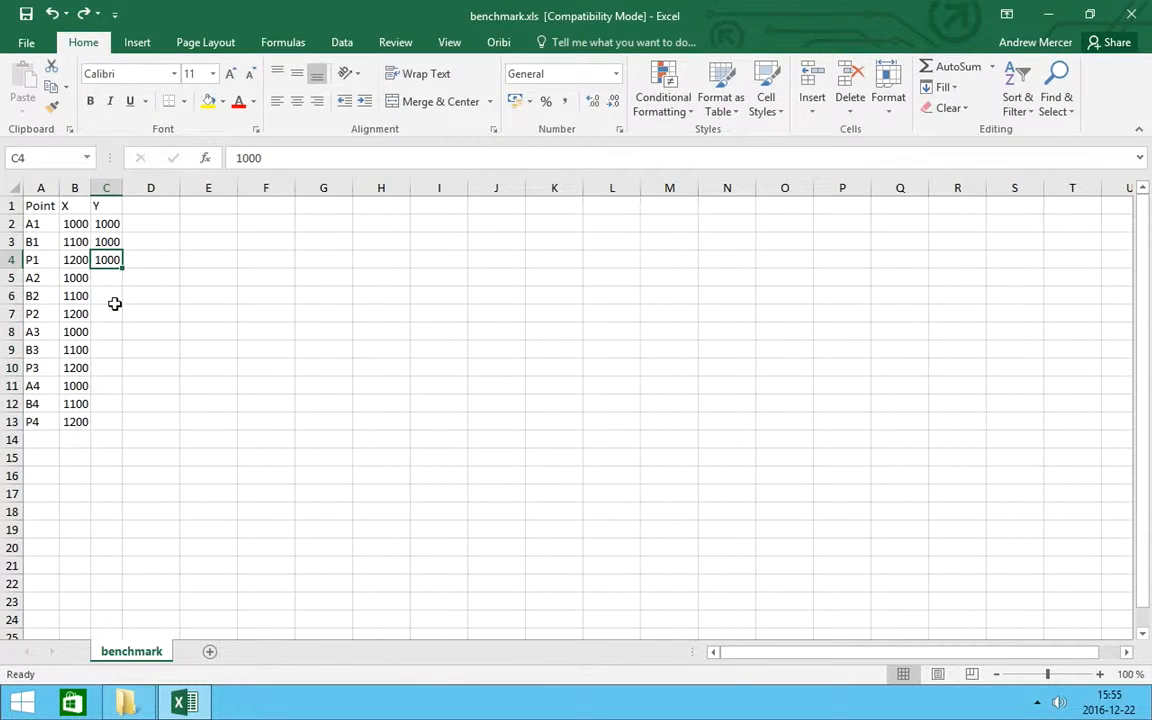
Try filling the two Y values in C3:C4 down to row 13, and undo the fill.
{"action": "left_click", "coordinate": [112, 243]}
{"action": "left_click_drag", "start_coordinate": [113, 261], "coordinate": [119, 261]}
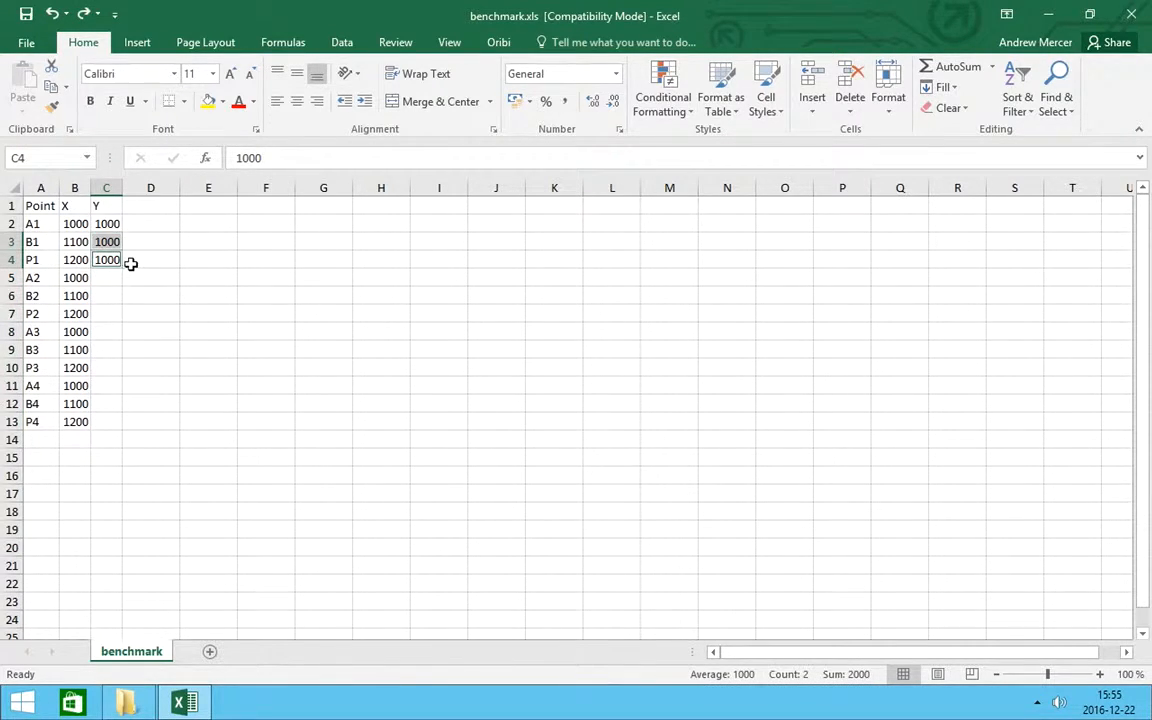
{"action": "left_click", "coordinate": [138, 265]}
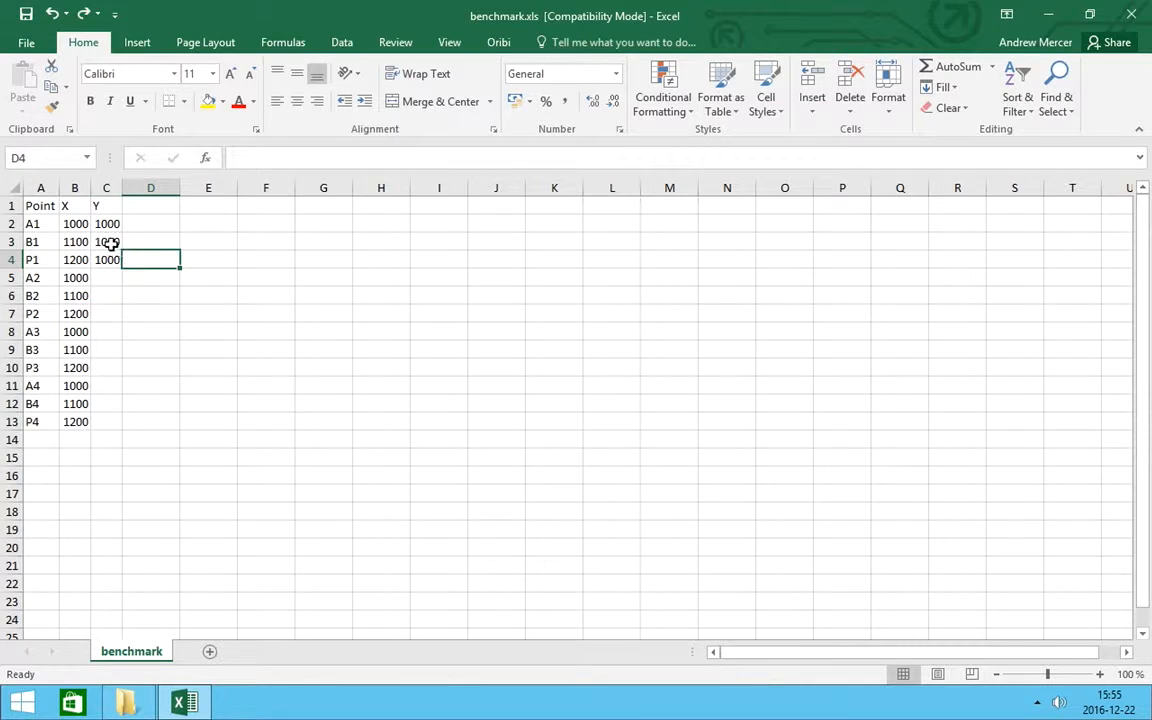
{"action": "left_click", "coordinate": [110, 244]}
{"action": "left_click_drag", "start_coordinate": [110, 258], "coordinate": [118, 427]}
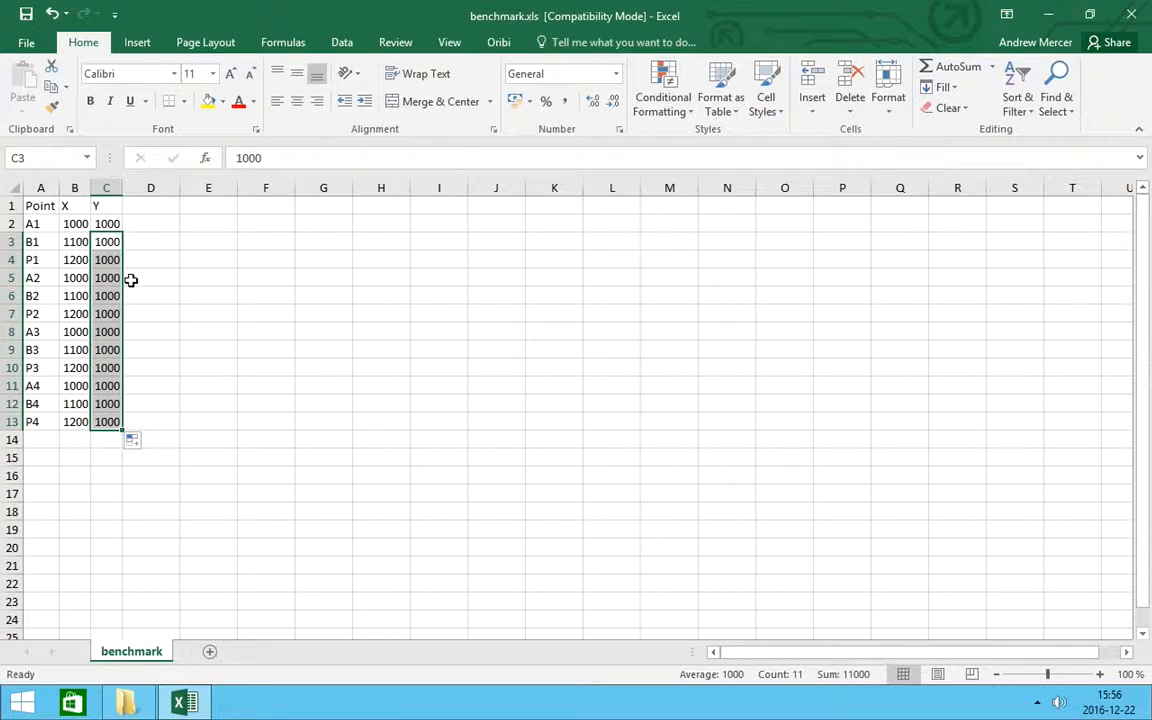
{"action": "key", "text": "ctrl+z"}
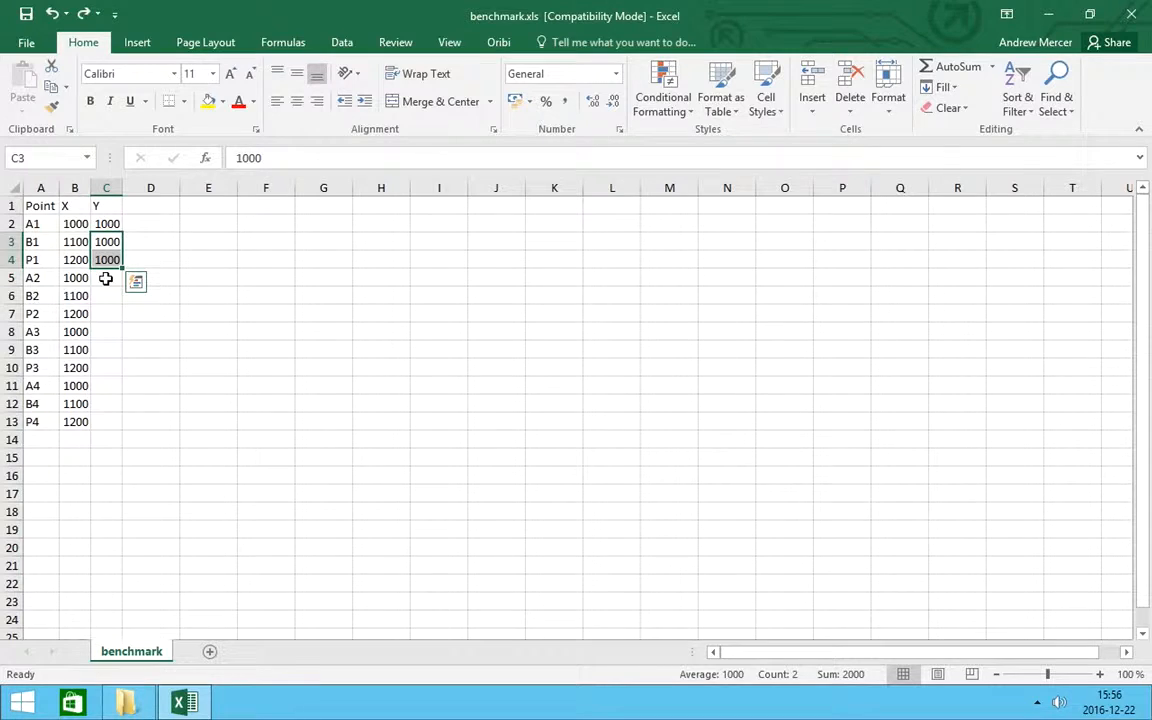
Enter a Y value of 1100 for point A2 in C5 and fill it down to P2 in C7.
{"action": "left_click", "coordinate": [105, 279]}
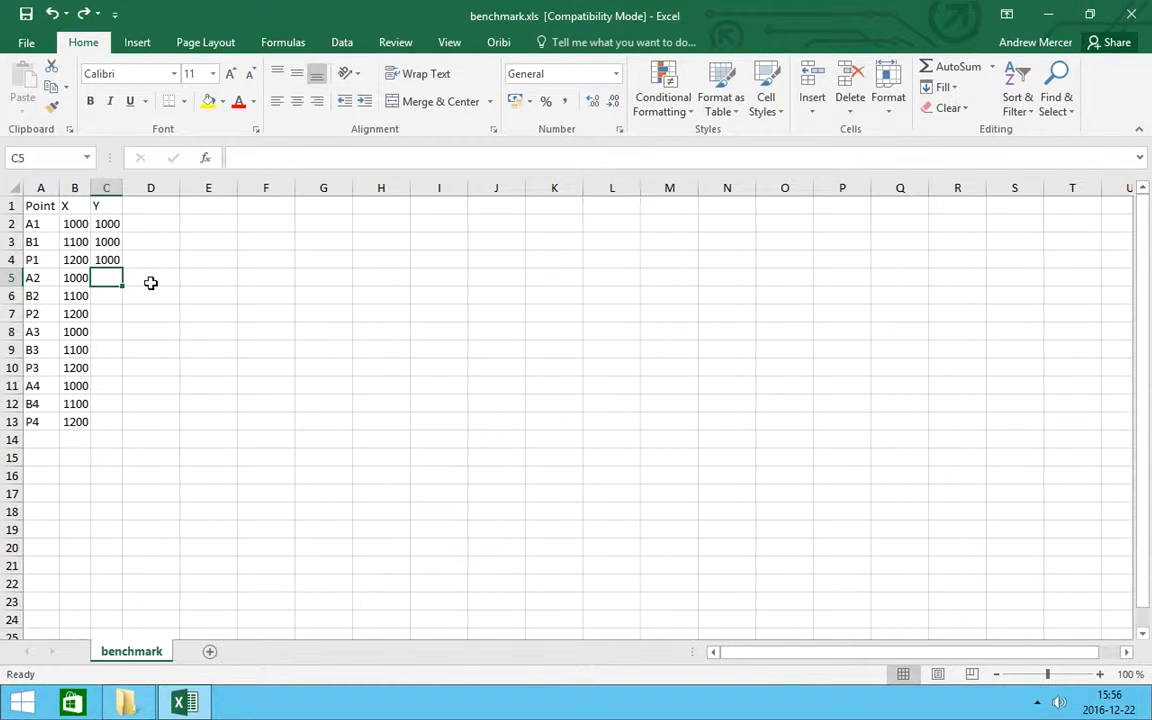
{"action": "type", "text": "1100"}
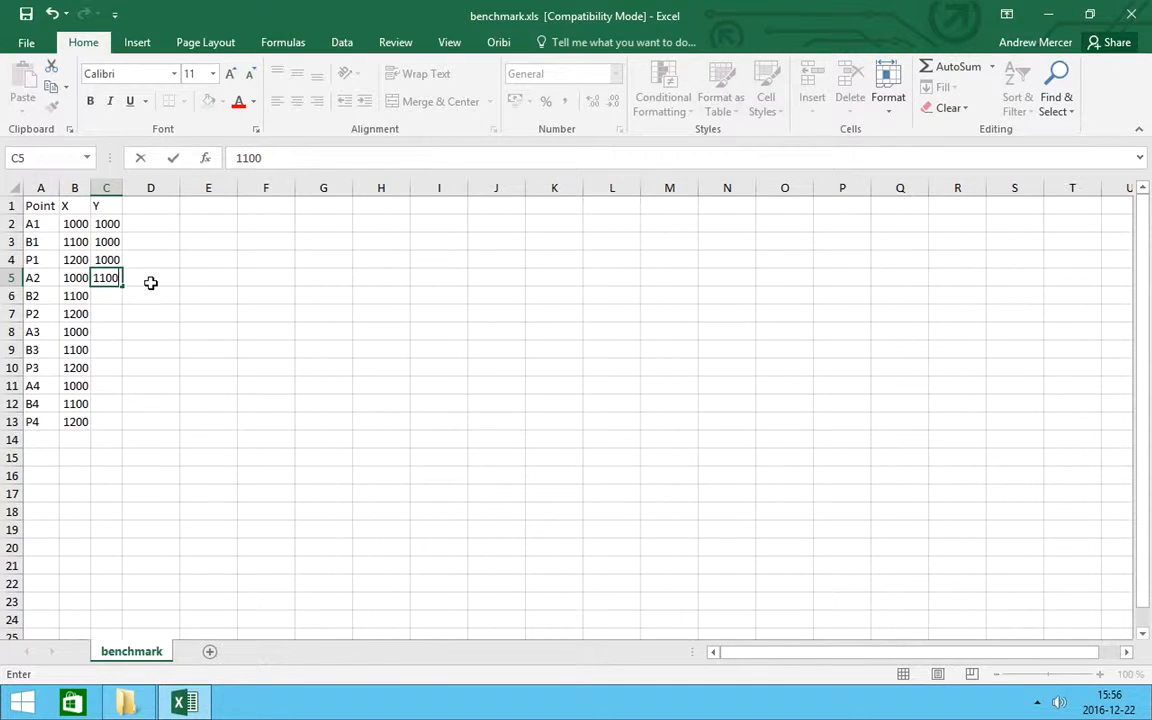
{"action": "key", "text": "Return"}
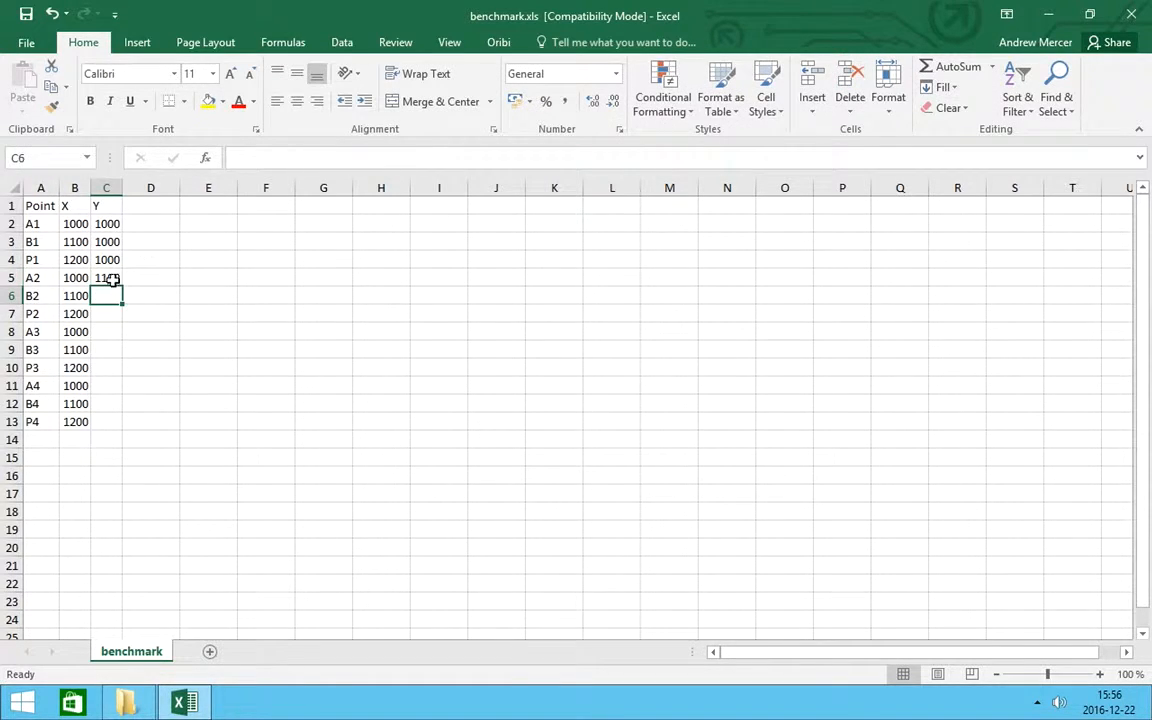
{"action": "left_click", "coordinate": [112, 279]}
{"action": "left_click_drag", "start_coordinate": [122, 285], "coordinate": [122, 324]}
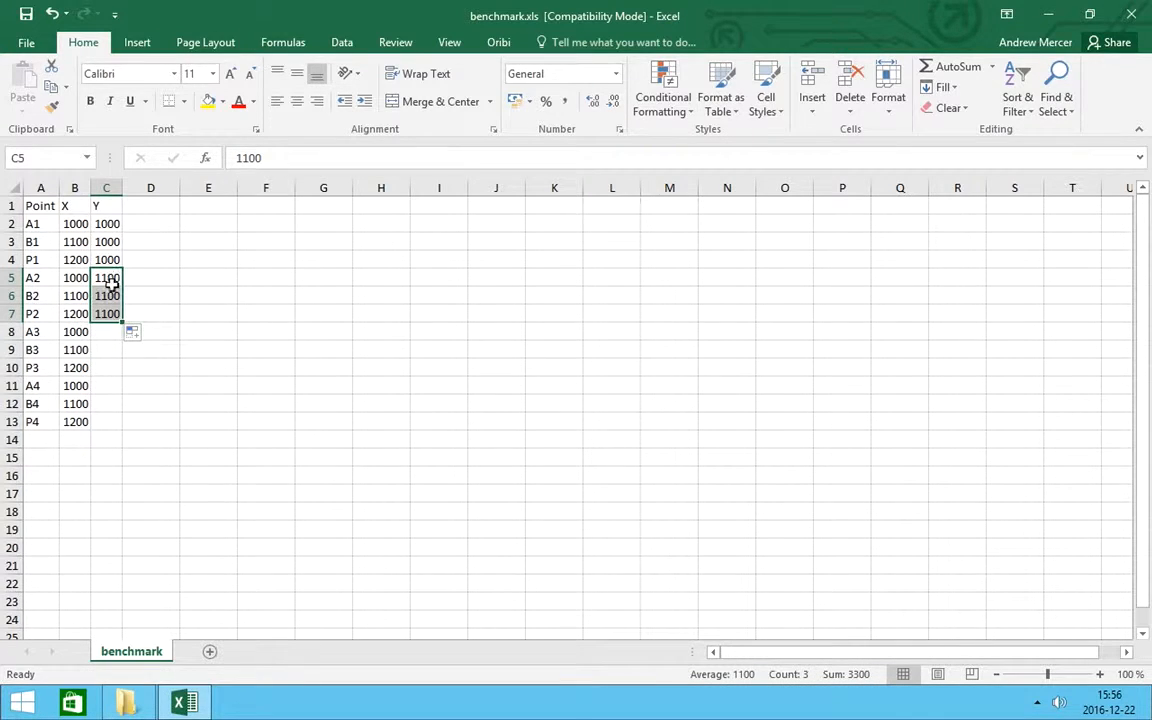
Enter a Y value of 1200 for point A3 in C8 and fill it down to P3 in C10.
{"action": "left_click", "coordinate": [110, 333]}
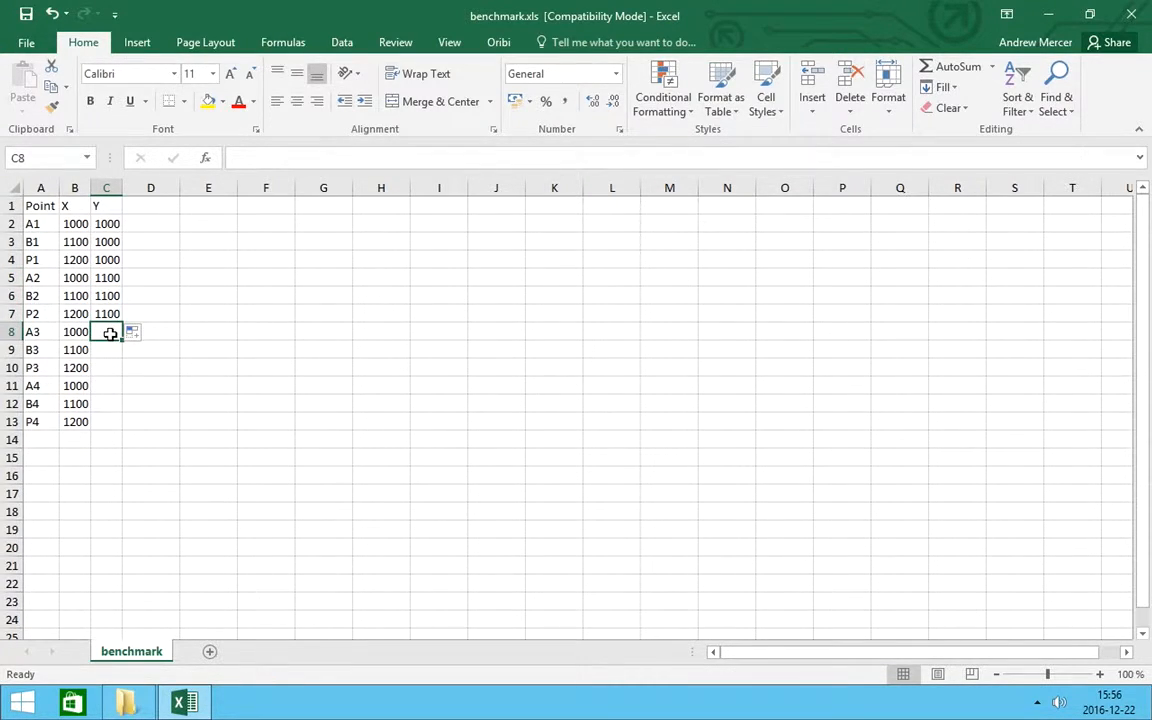
{"action": "type", "text": "1200"}
{"action": "key", "text": "Return"}
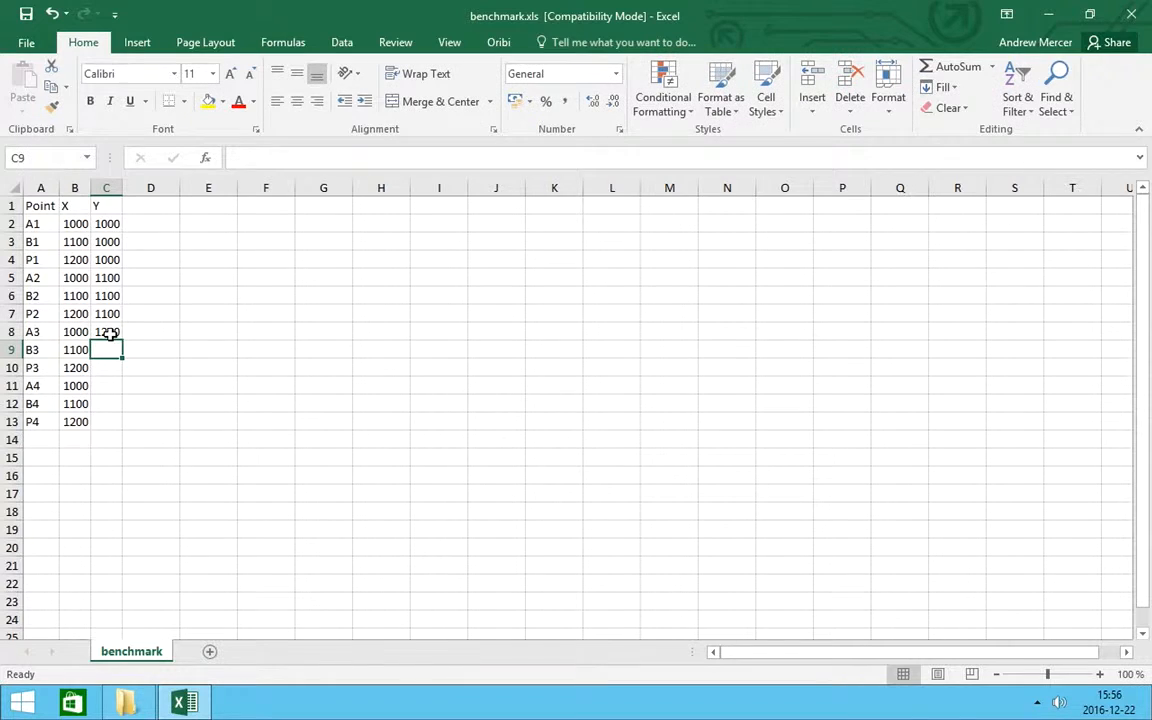
{"action": "left_click", "coordinate": [110, 333]}
{"action": "left_click_drag", "start_coordinate": [122, 340], "coordinate": [123, 374]}
Enter a Y value of 1300 for point A4 in C11 and fill it down to P4 in C13.
{"action": "left_click", "coordinate": [112, 386]}
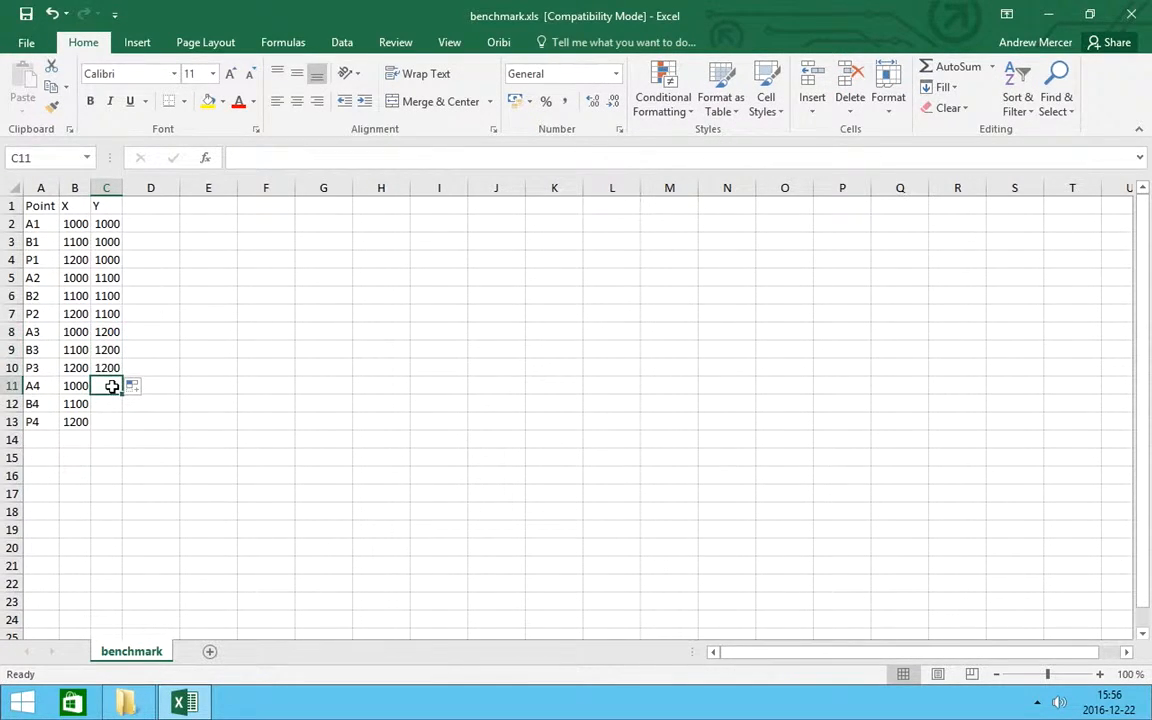
{"action": "type", "text": "1300"}
{"action": "key", "text": "Return"}
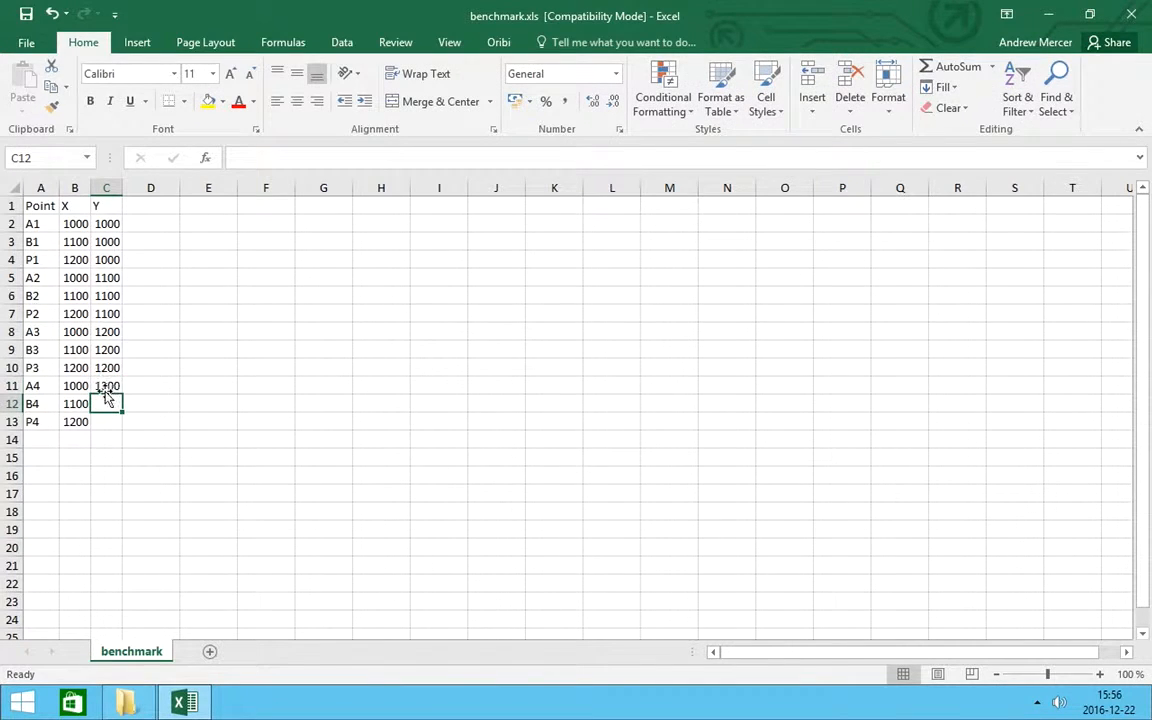
{"action": "left_click", "coordinate": [110, 386]}
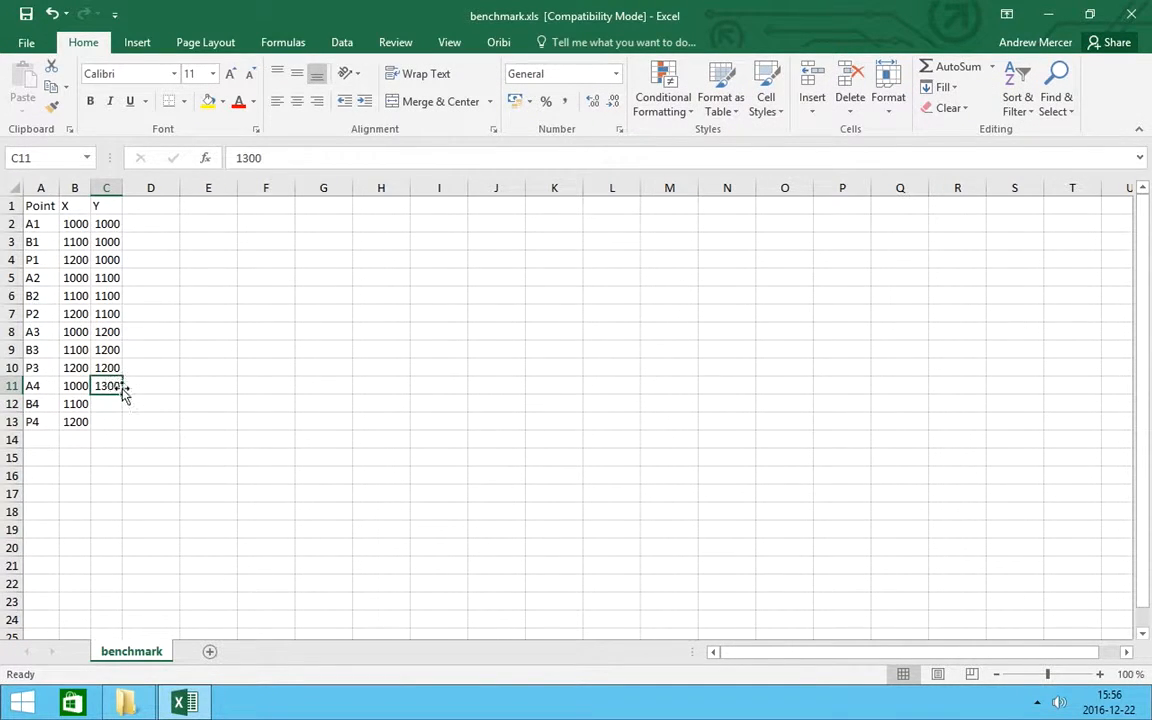
{"action": "left_click_drag", "start_coordinate": [123, 390], "coordinate": [123, 426]}
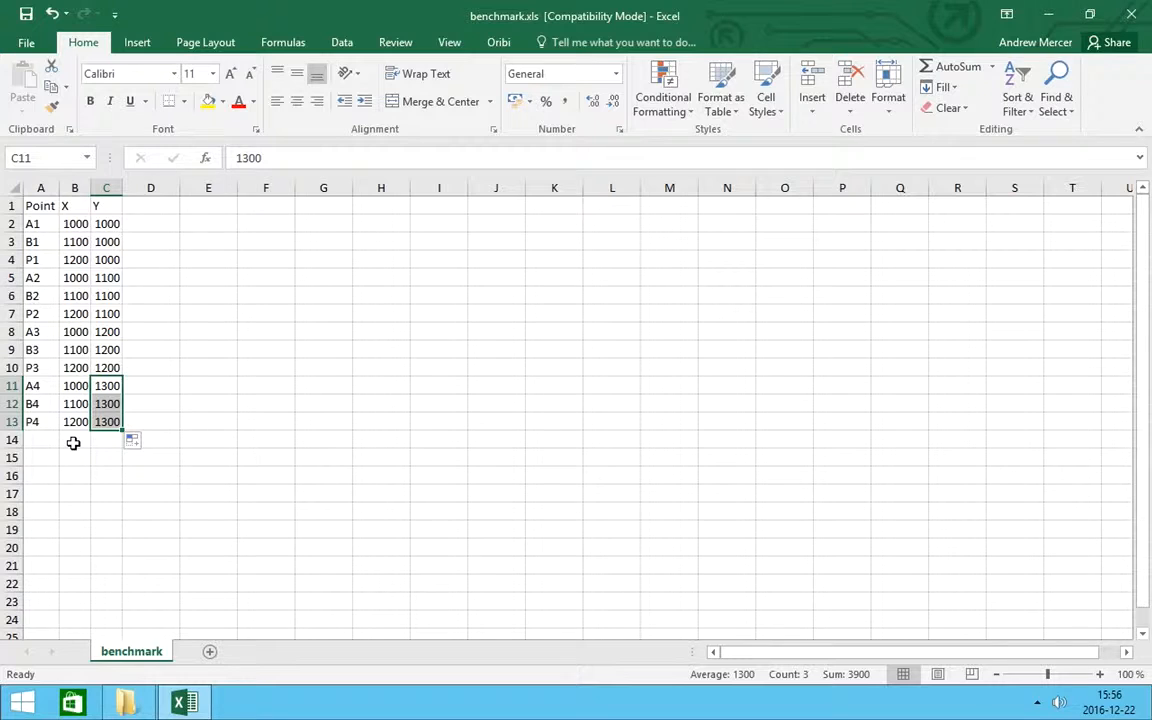
{"action": "left_click", "coordinate": [86, 441]}
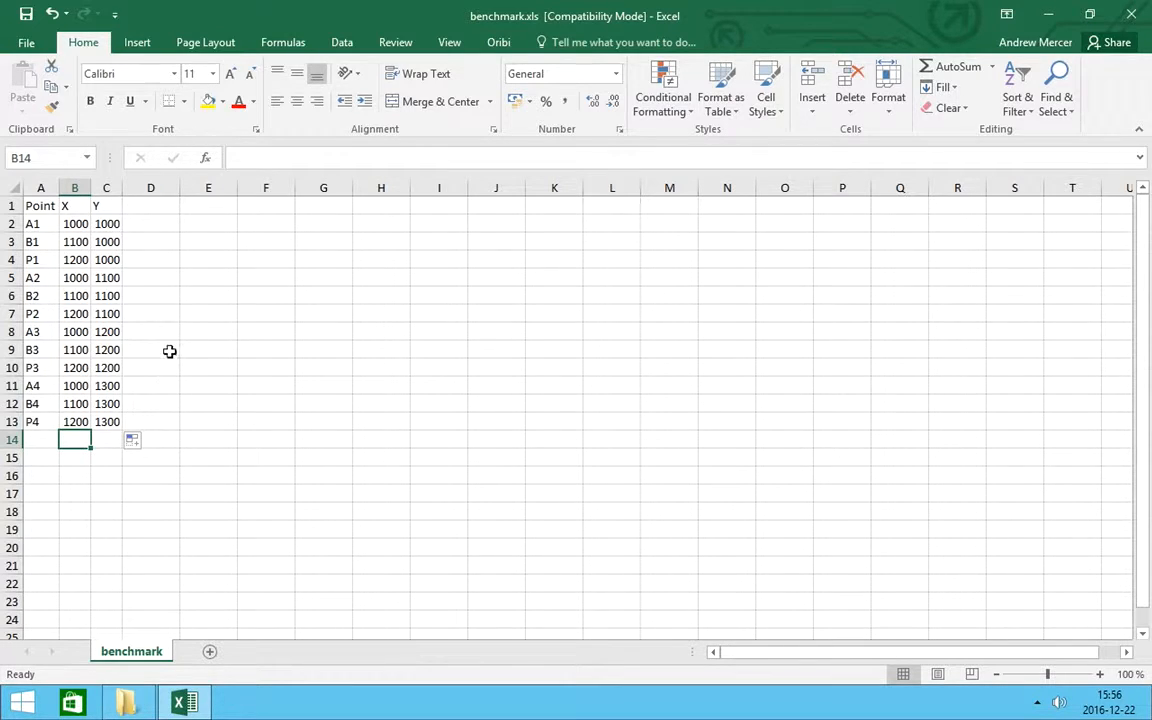
Enter the formula =B2*C2 in D2 to multiply the X and Y values of point A1.
{"action": "left_click", "coordinate": [155, 228]}
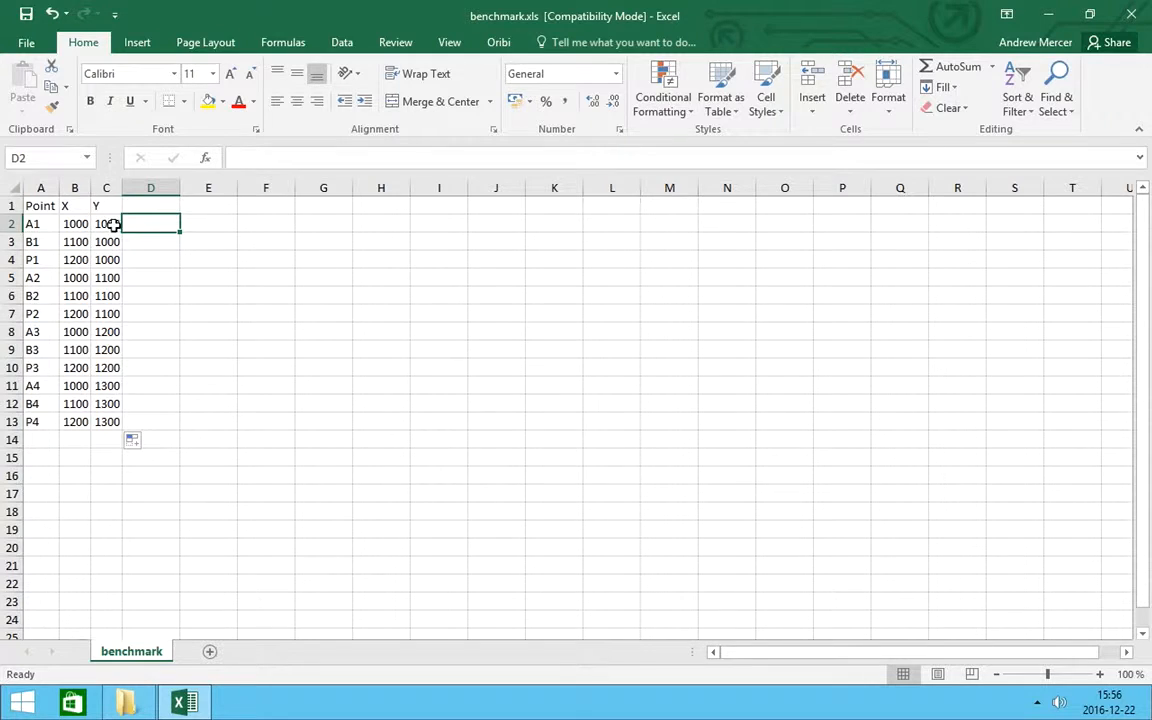
{"action": "type", "text": "="}
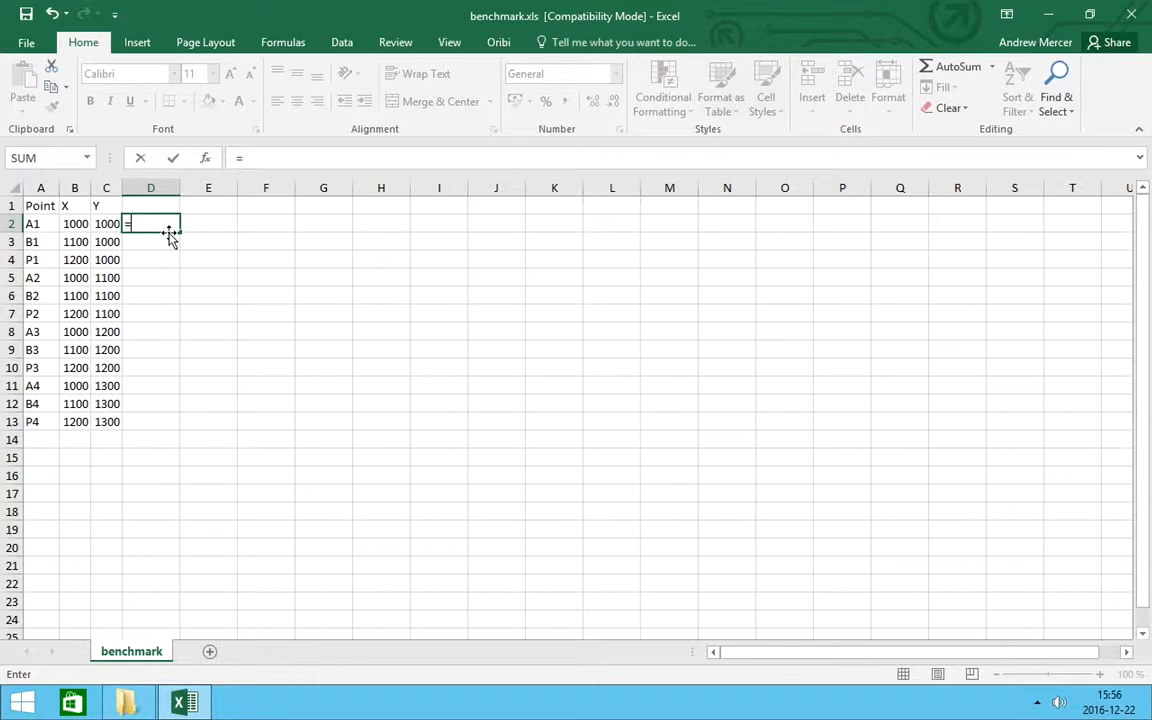
{"action": "left_click", "coordinate": [76, 225]}
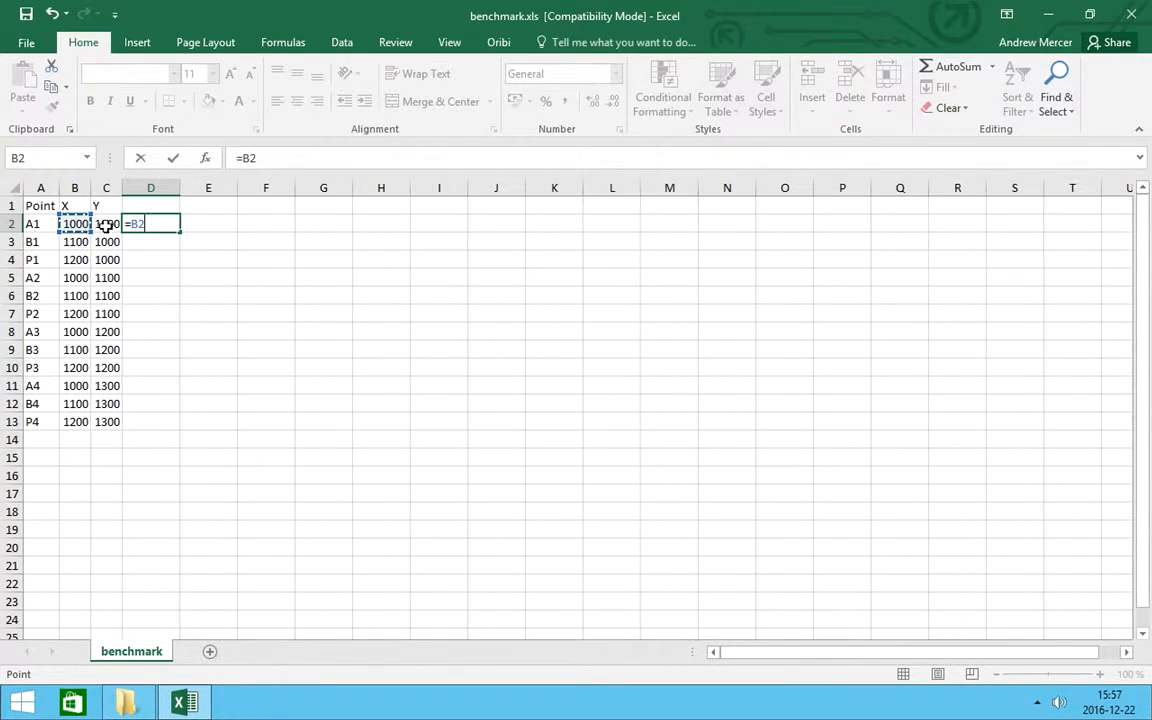
{"action": "left_click", "coordinate": [110, 224]}
{"action": "left_click", "coordinate": [76, 224]}
{"action": "type", "text": "*"}
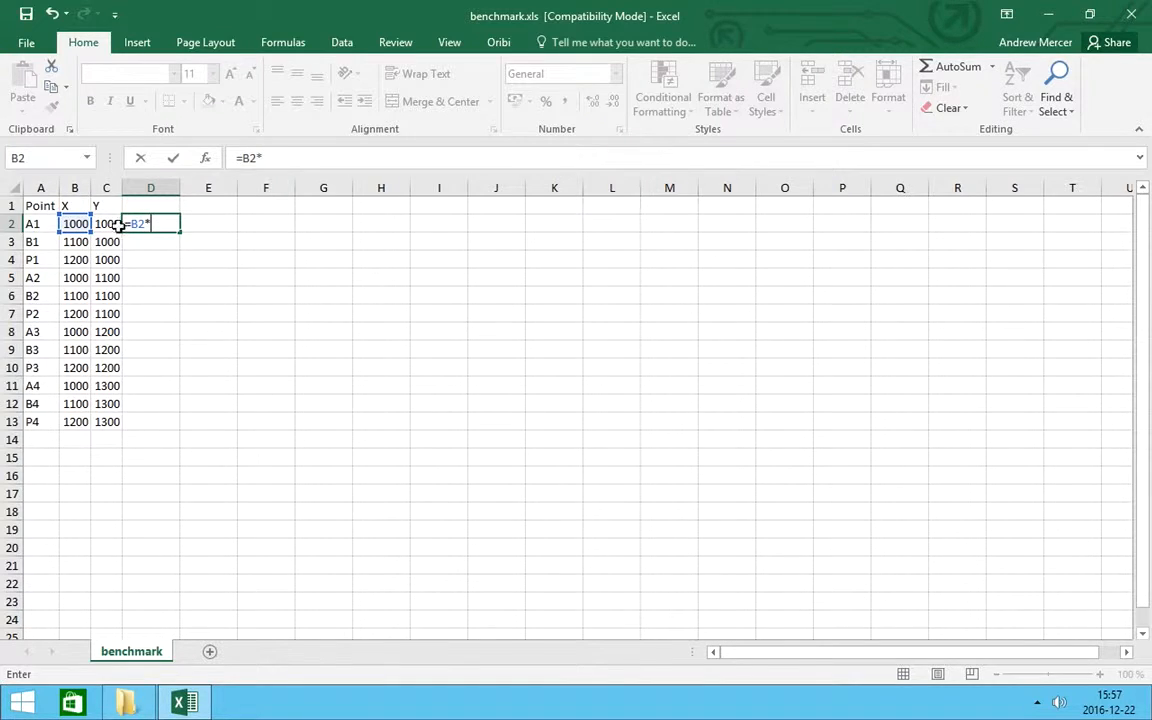
{"action": "left_click", "coordinate": [108, 225]}
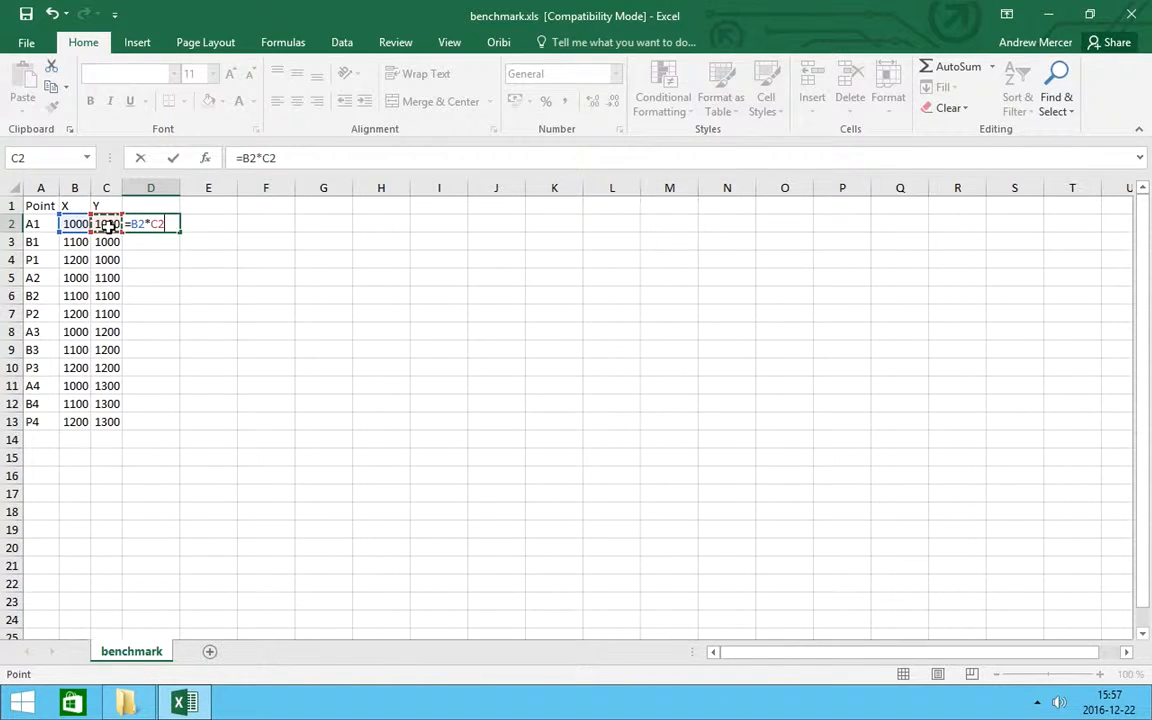
{"action": "key", "text": "Return"}
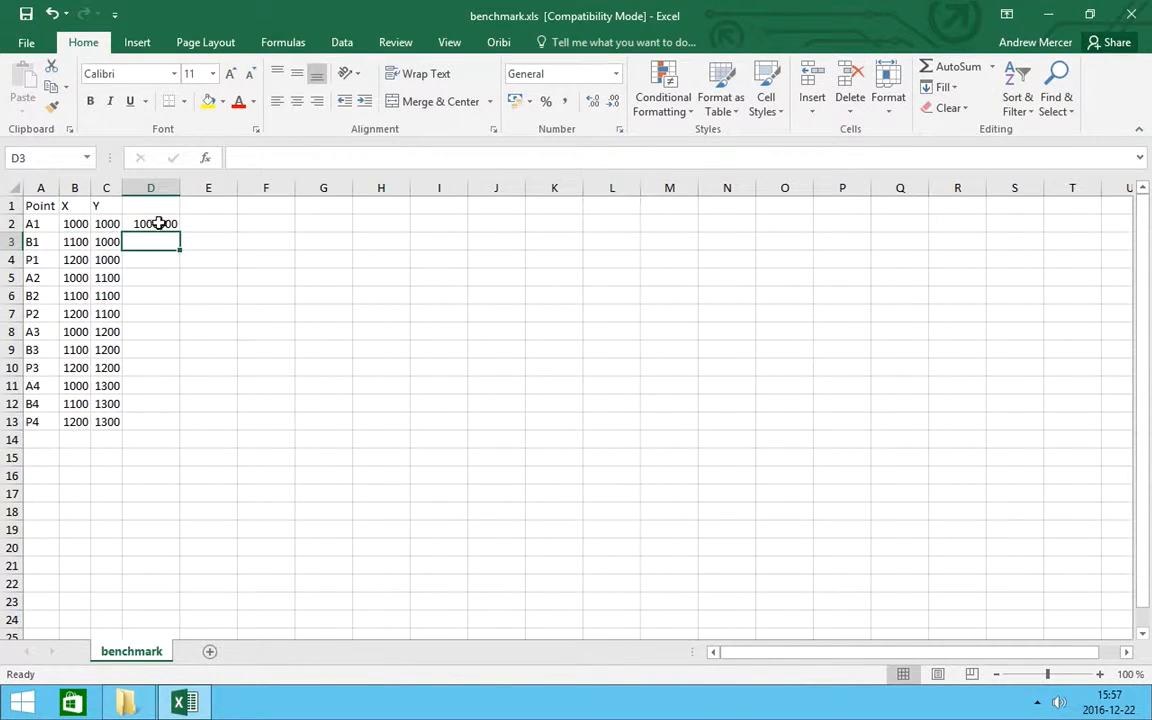
Fill the multiplication formula in D2 down through D13.
{"action": "left_click", "coordinate": [159, 224]}
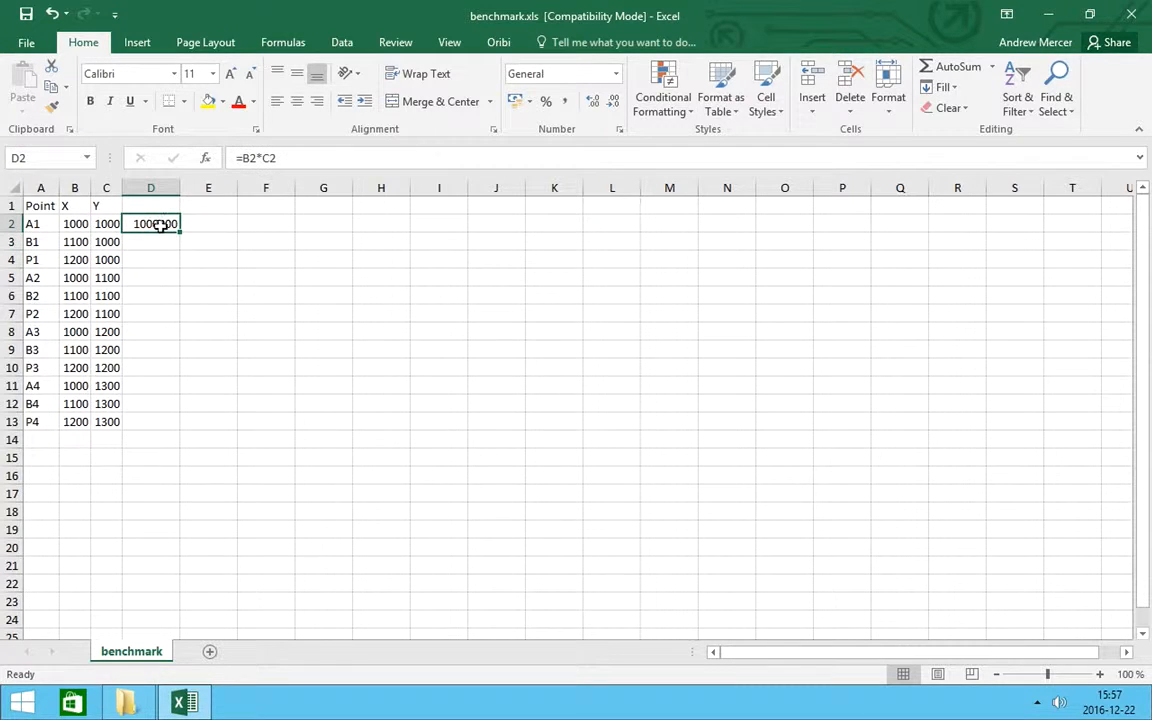
{"action": "left_click_drag", "start_coordinate": [180, 230], "coordinate": [166, 428]}
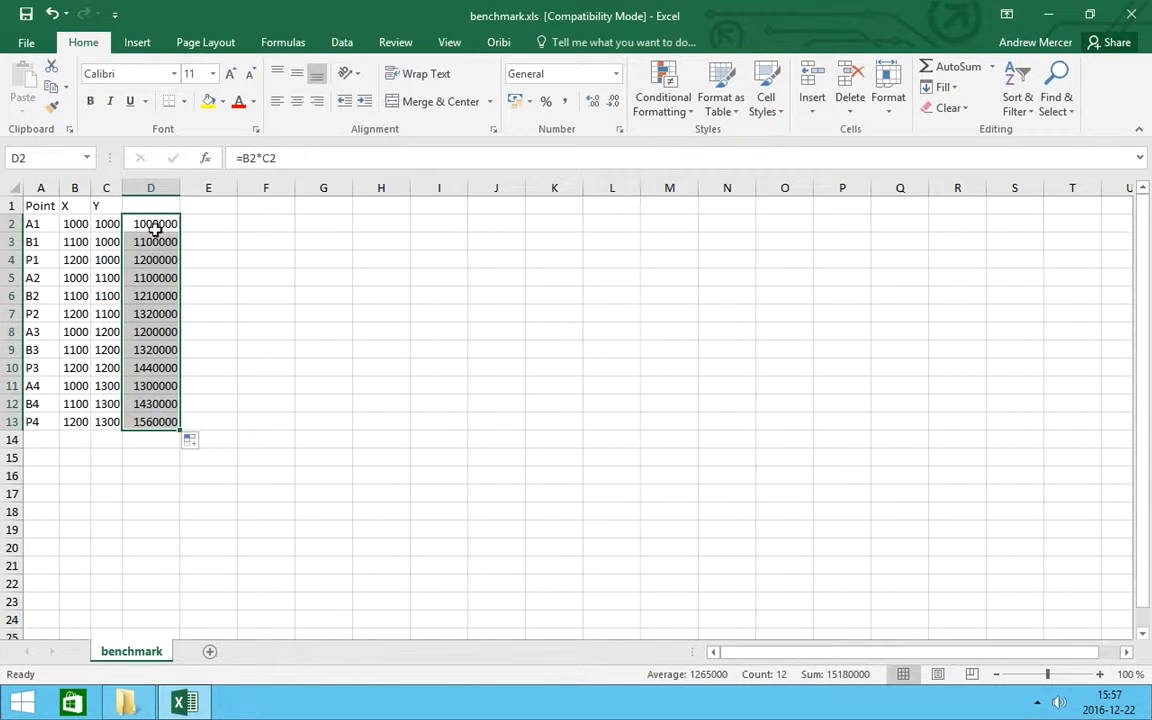
{"action": "left_click", "coordinate": [152, 440]}
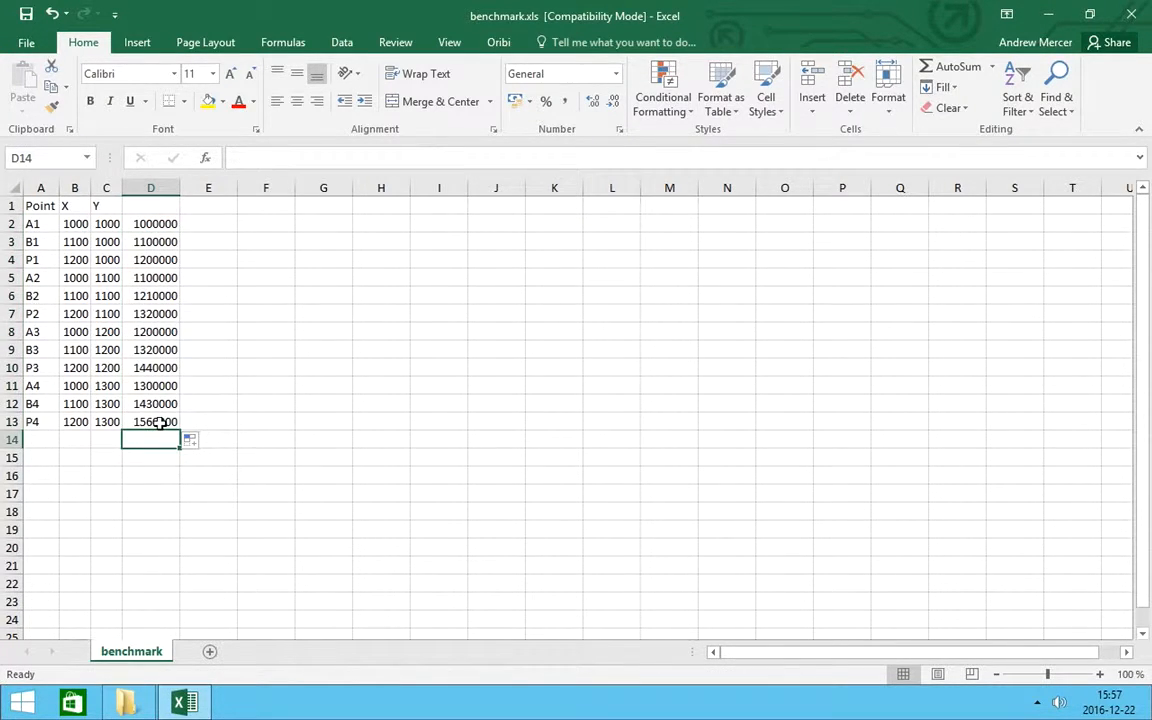
Examine how the cell references differ between the filled formulas in D13, D2 and D3.
{"action": "left_click", "coordinate": [160, 422]}
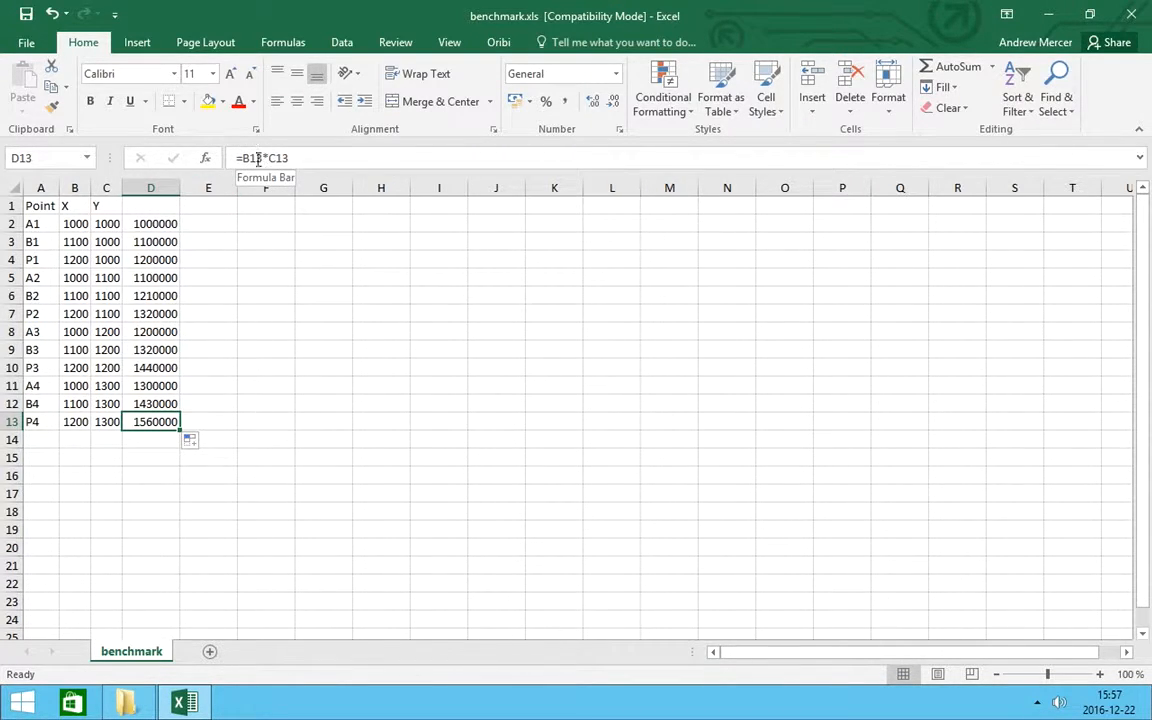
{"action": "left_click", "coordinate": [158, 224]}
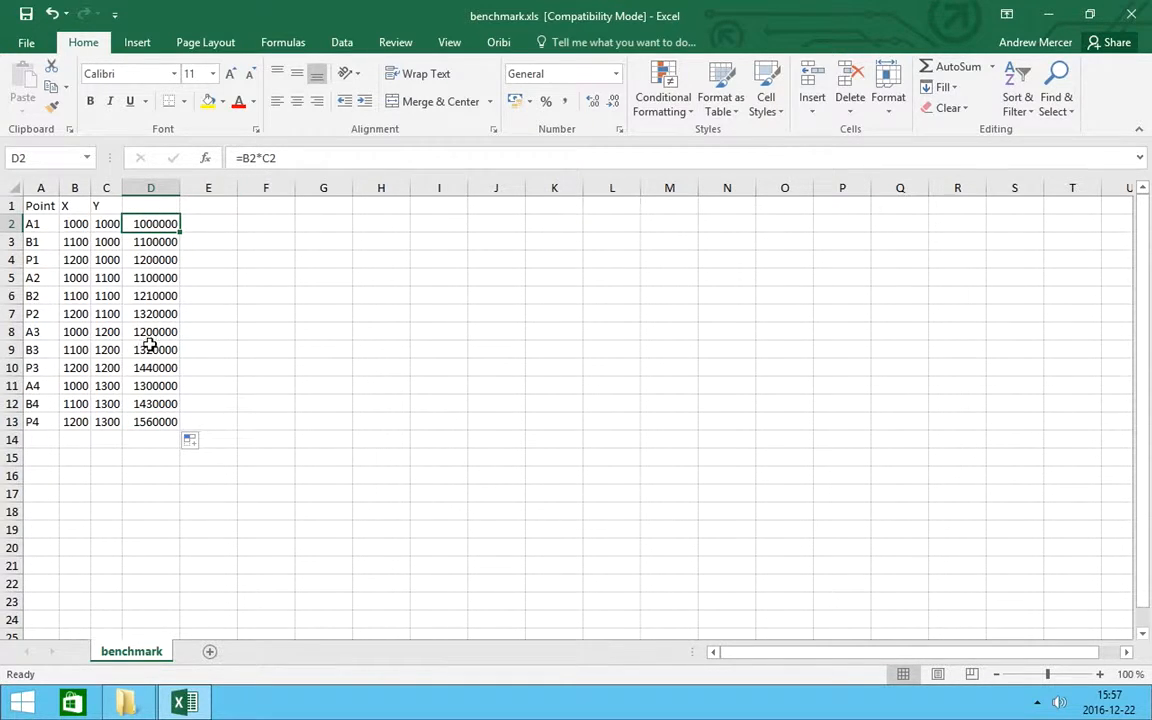
{"action": "left_click", "coordinate": [163, 241]}
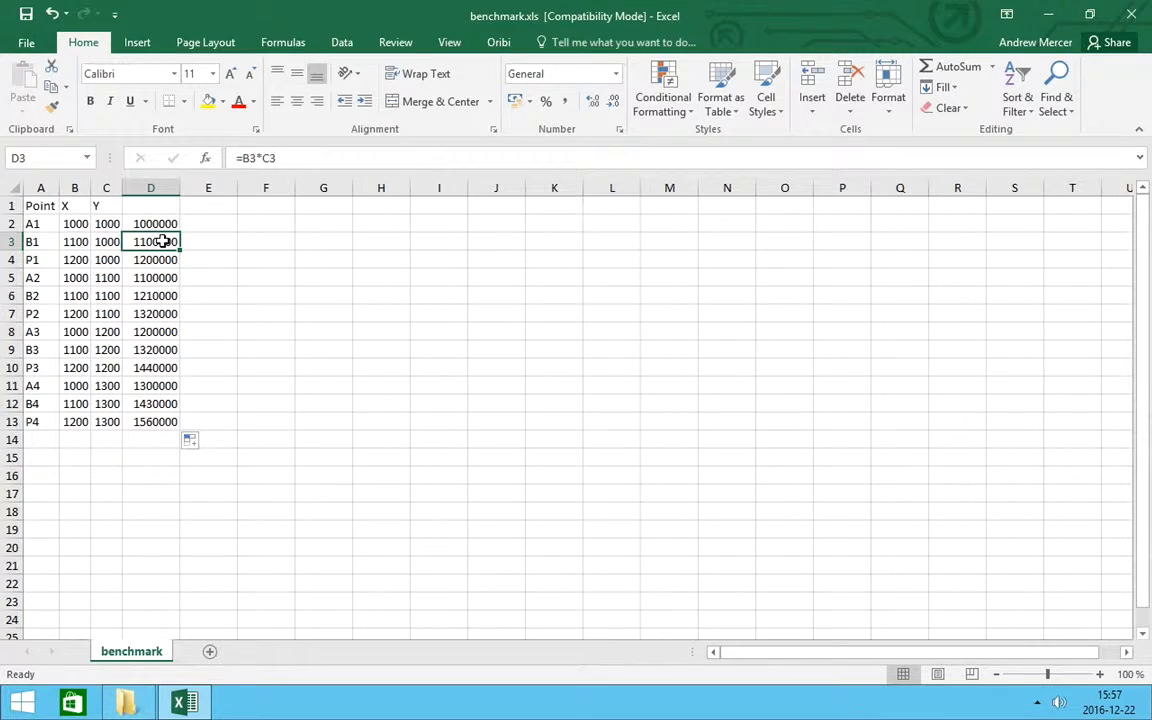
{"action": "left_click", "coordinate": [154, 421]}
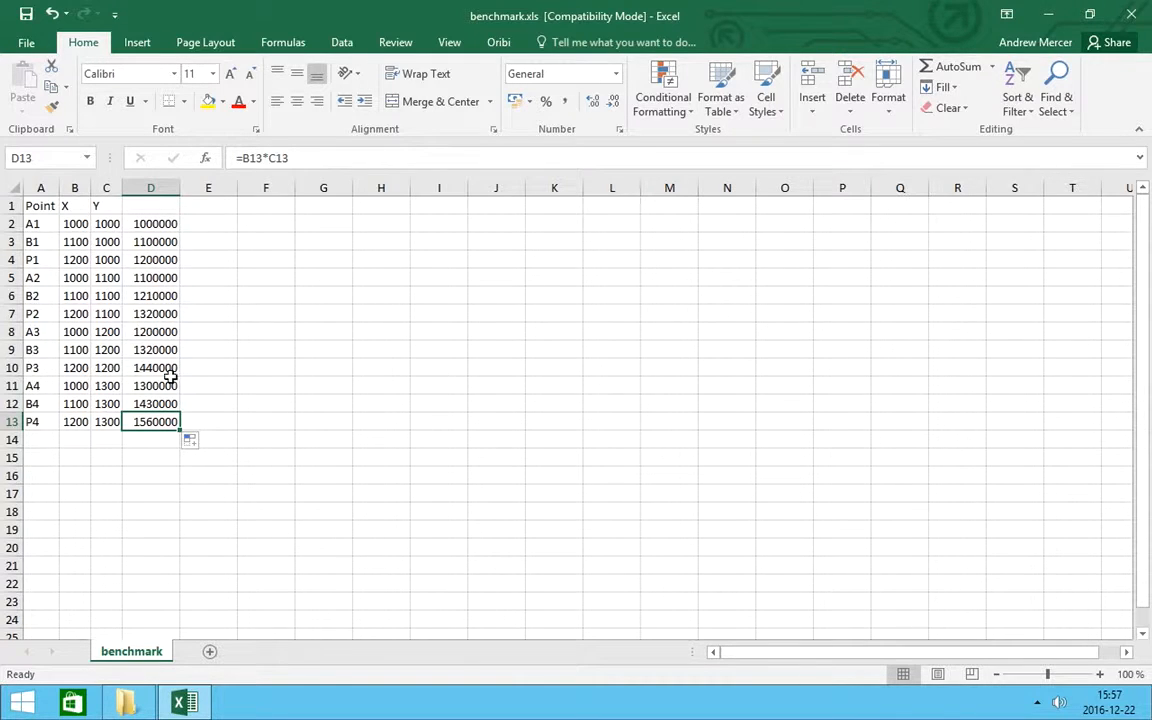
Fill the D2 formula across into E2 and compare the references in both cells.
{"action": "left_click", "coordinate": [167, 226]}
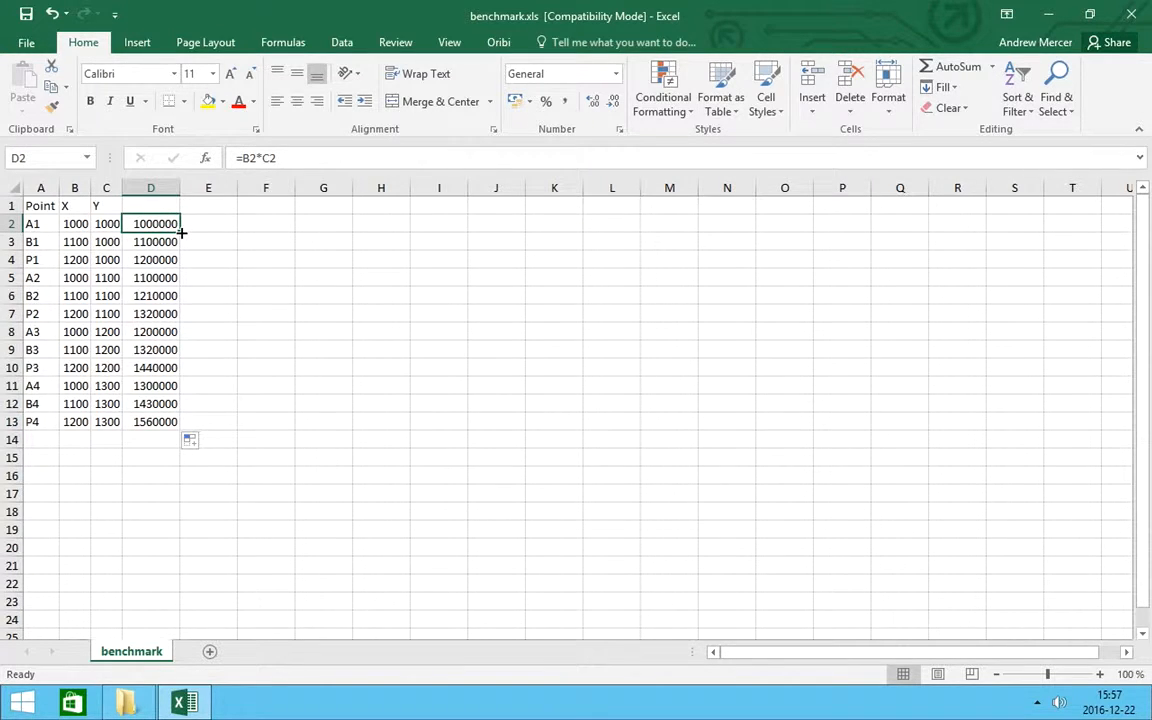
{"action": "left_click_drag", "start_coordinate": [181, 231], "coordinate": [236, 231]}
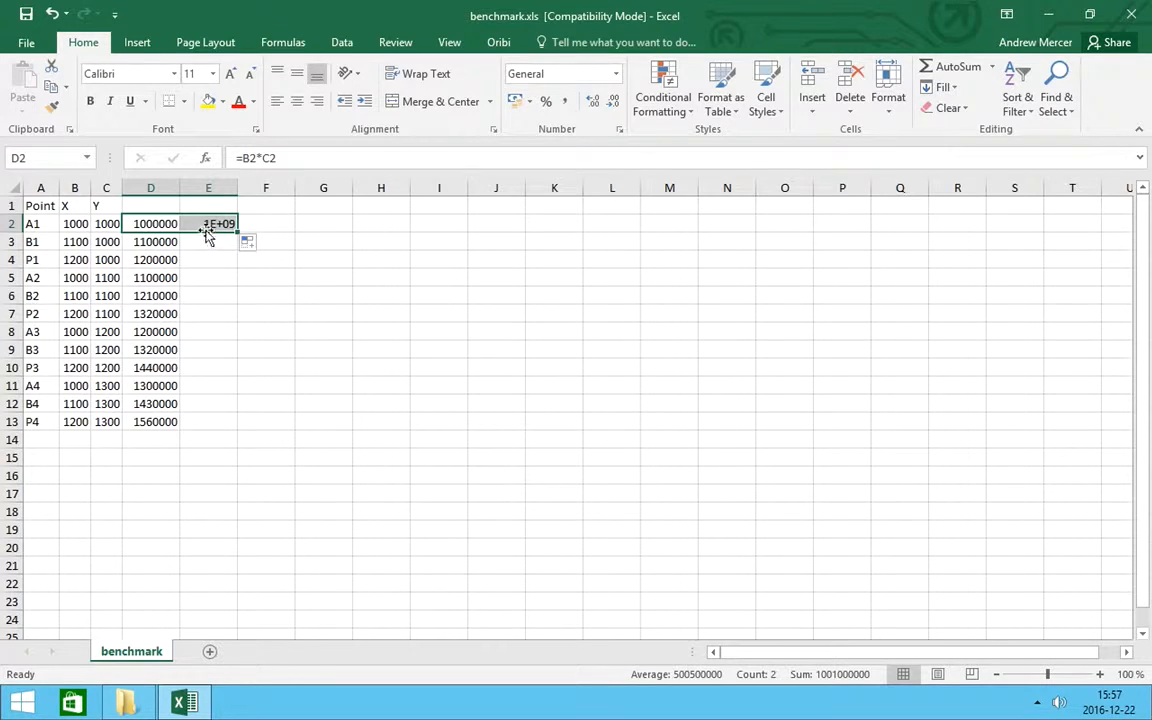
{"action": "left_click", "coordinate": [206, 225]}
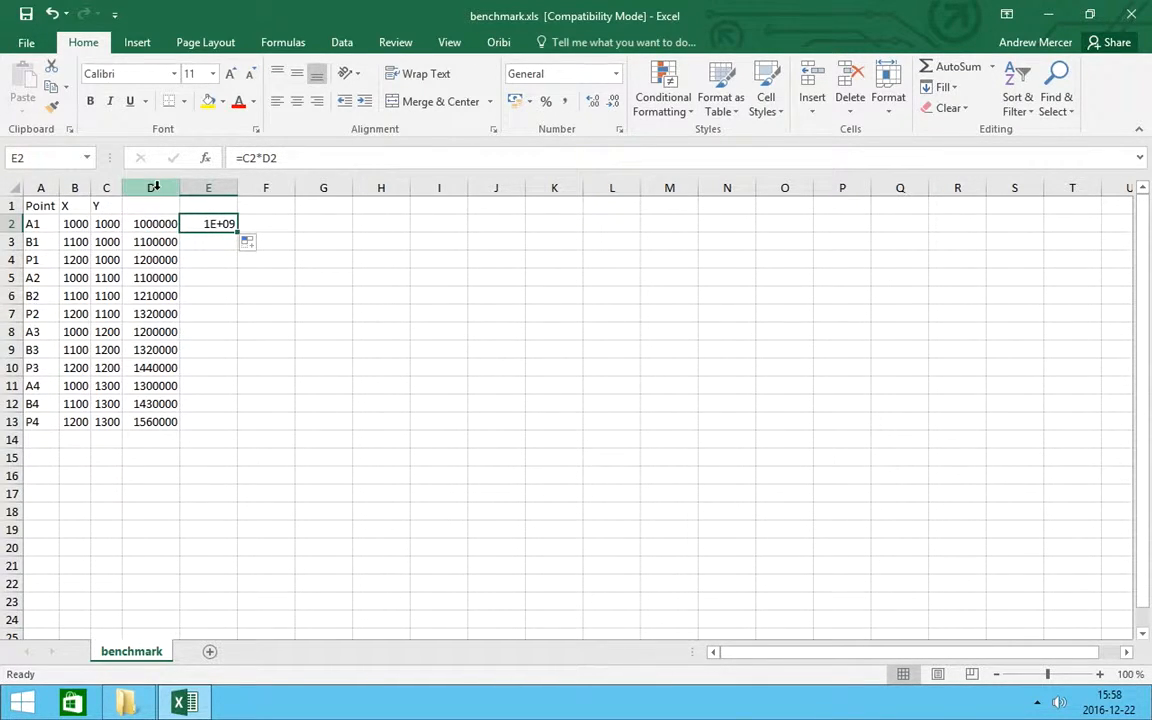
{"action": "left_click", "coordinate": [150, 226]}
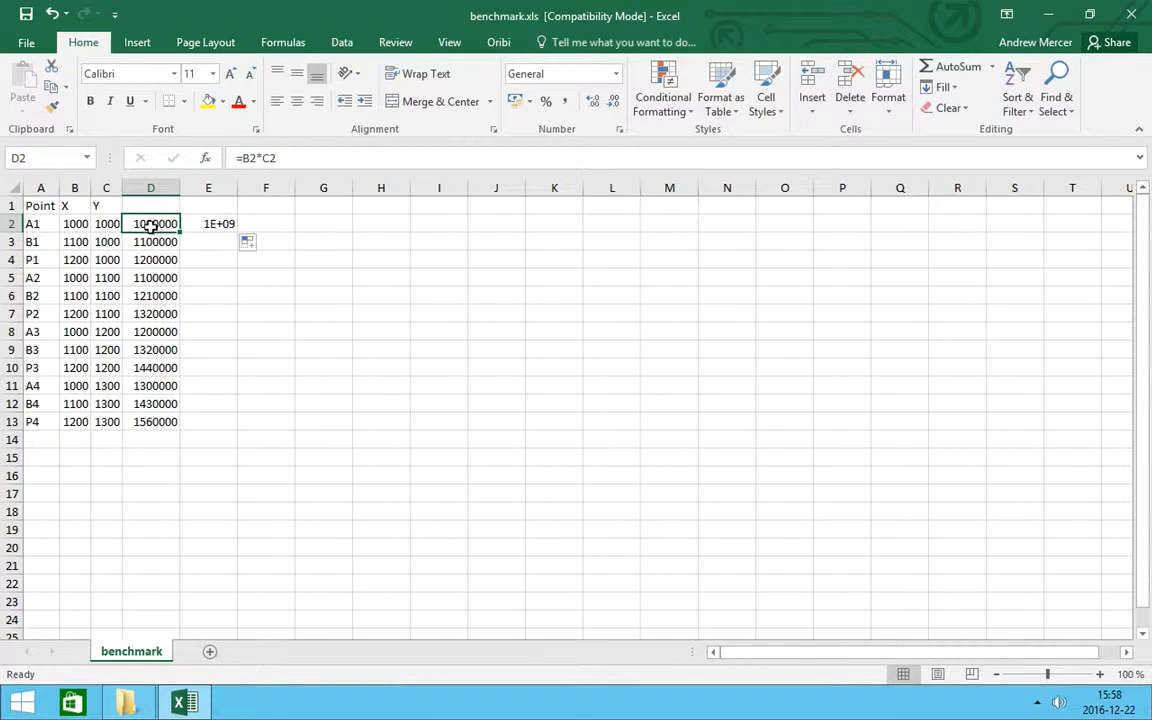
Widen column E slightly and clear the formula from E2.
{"action": "mouse_move", "coordinate": [237, 187]}
{"action": "left_mouse_down"}
{"action": "mouse_move", "coordinate": [305, 185]}
{"action": "mouse_move", "coordinate": [247, 183]}
{"action": "left_mouse_up"}
{"action": "left_click", "coordinate": [219, 226]}
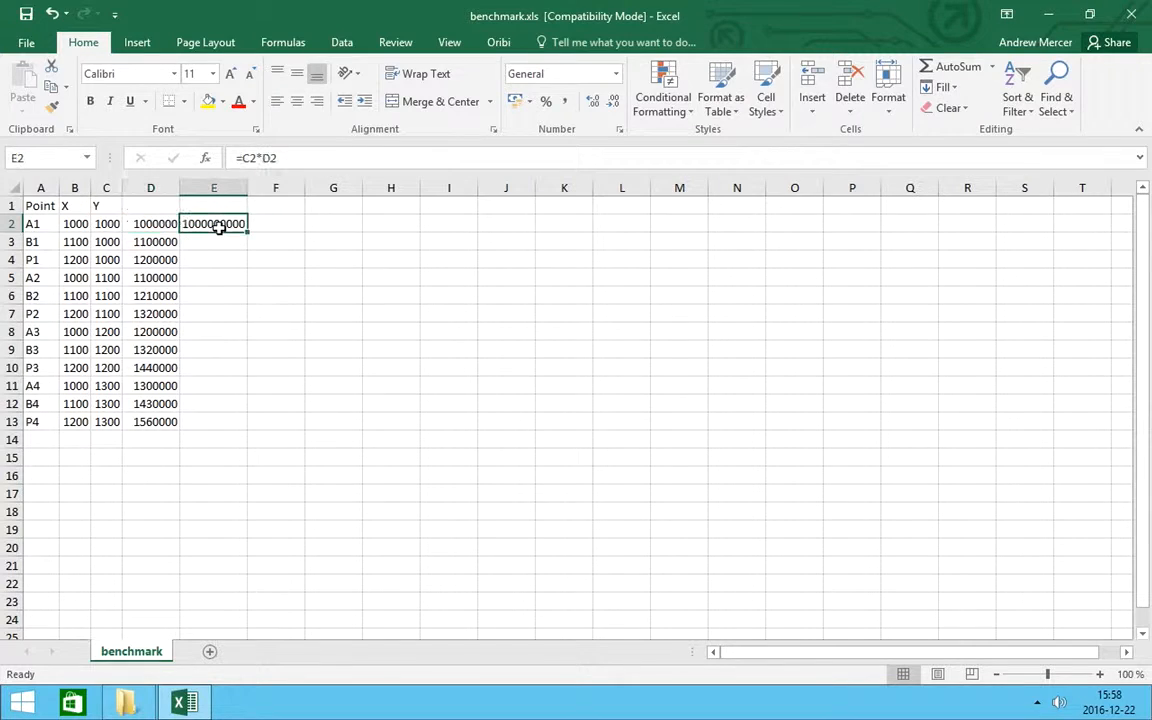
{"action": "double_click", "coordinate": [219, 226]}
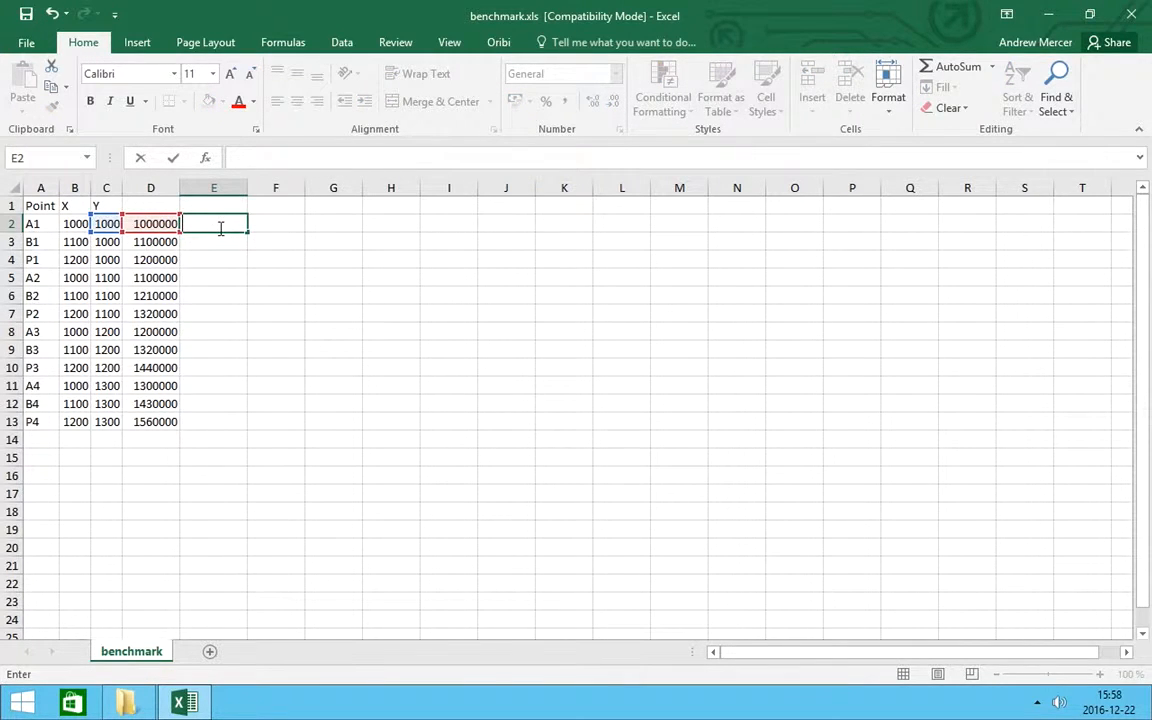
{"action": "key", "text": "Return"}
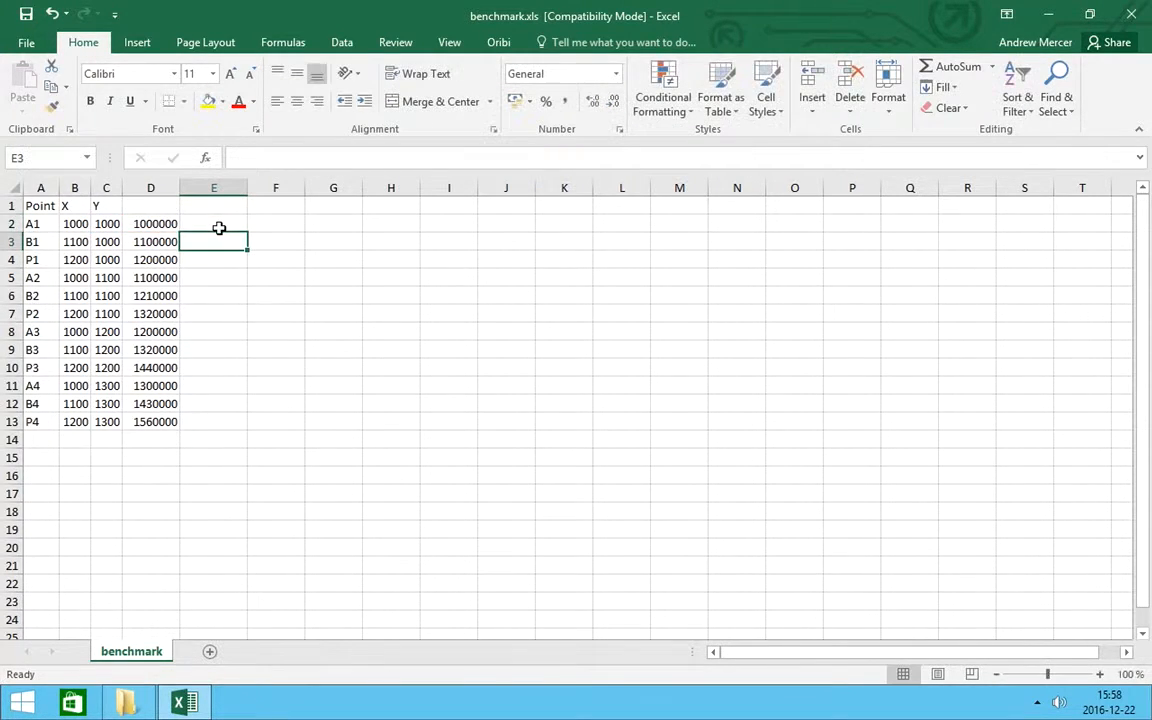
Clear the filled formulas from D3:D13, keeping only the one in D2.
{"action": "left_click", "coordinate": [152, 243]}
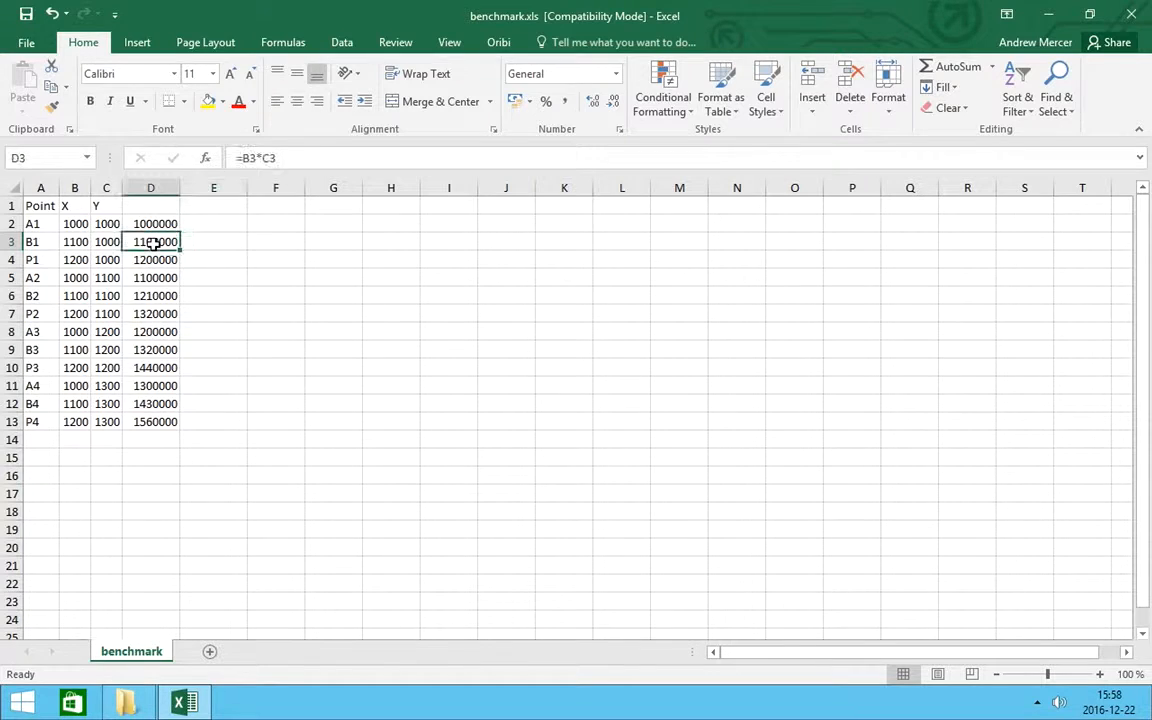
{"action": "left_click", "coordinate": [159, 422], "text": "shift"}
{"action": "key", "text": "Delete"}
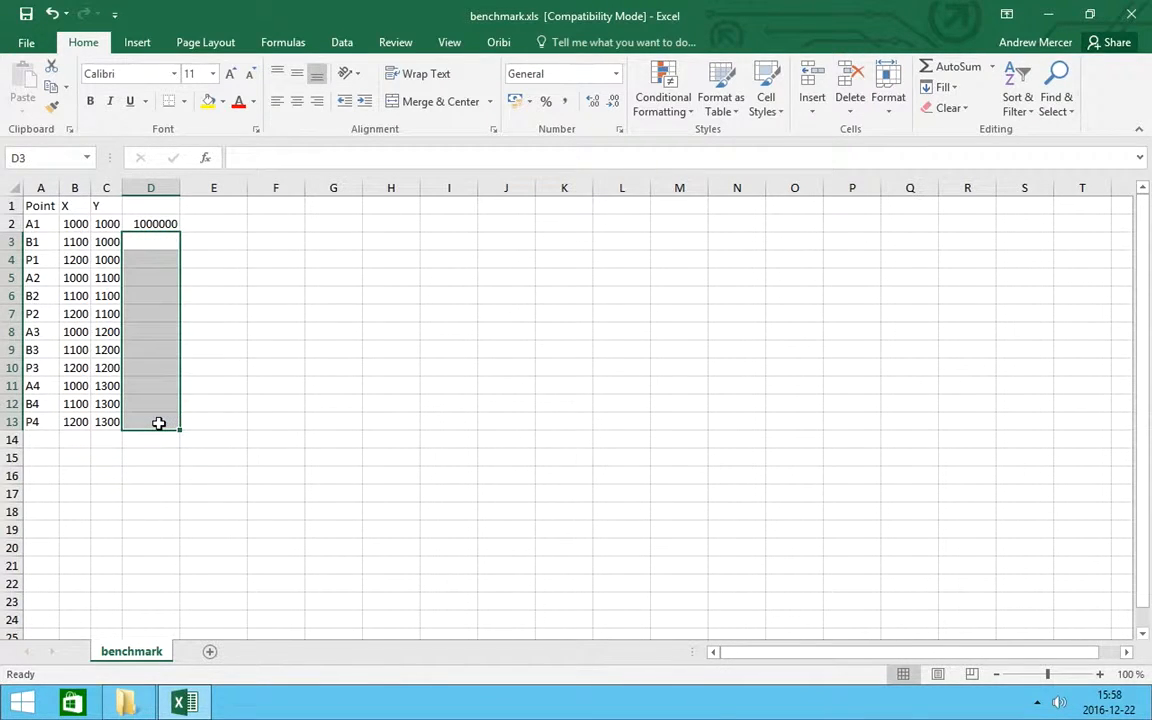
{"action": "left_click", "coordinate": [212, 242]}
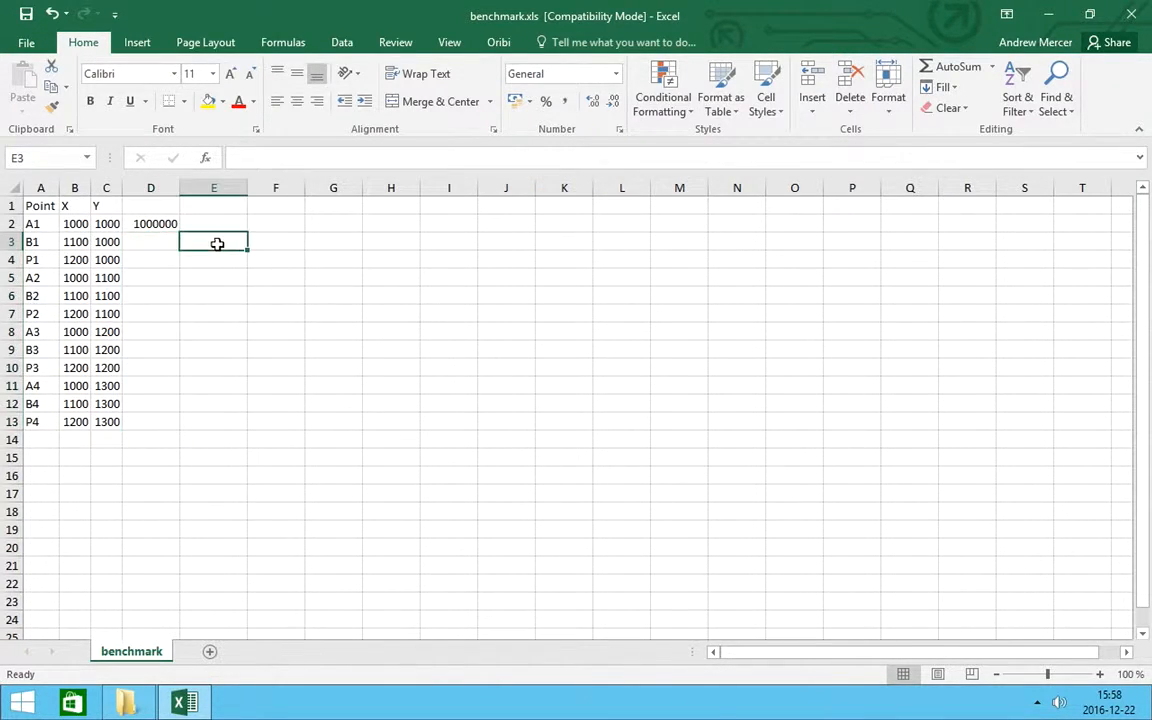
Change the formula in D2 to =B$2*C2 so the row of the X reference is fixed.
{"action": "left_click", "coordinate": [155, 227]}
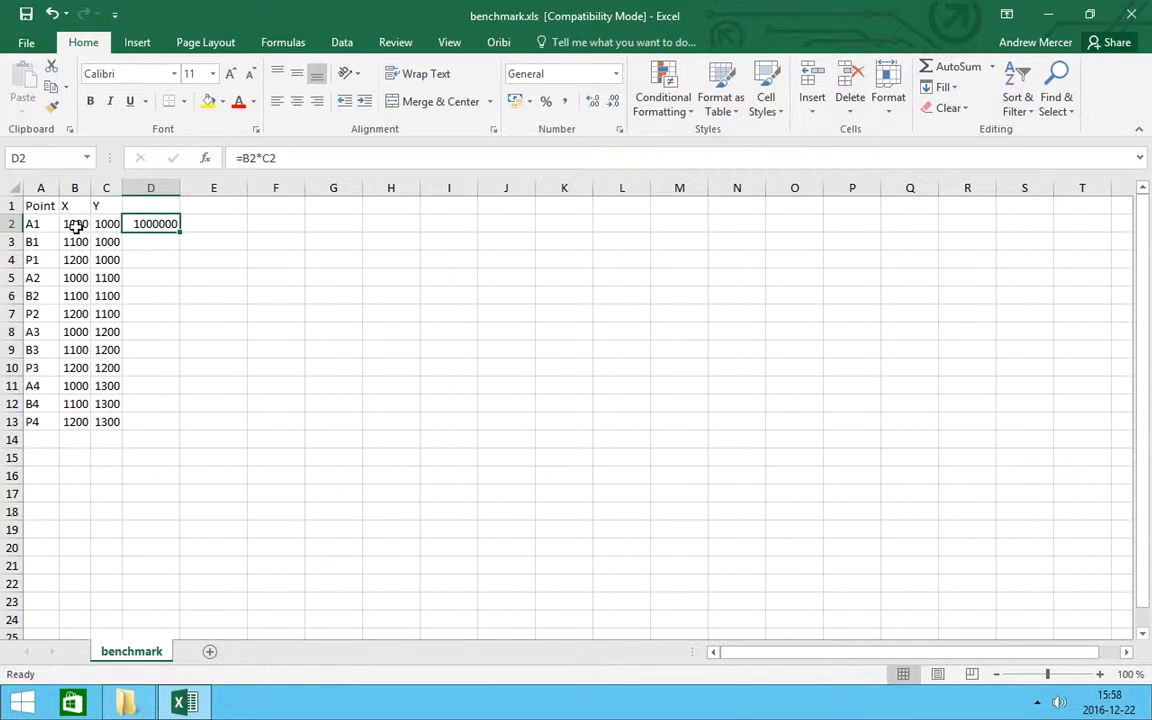
{"action": "left_click", "coordinate": [250, 158]}
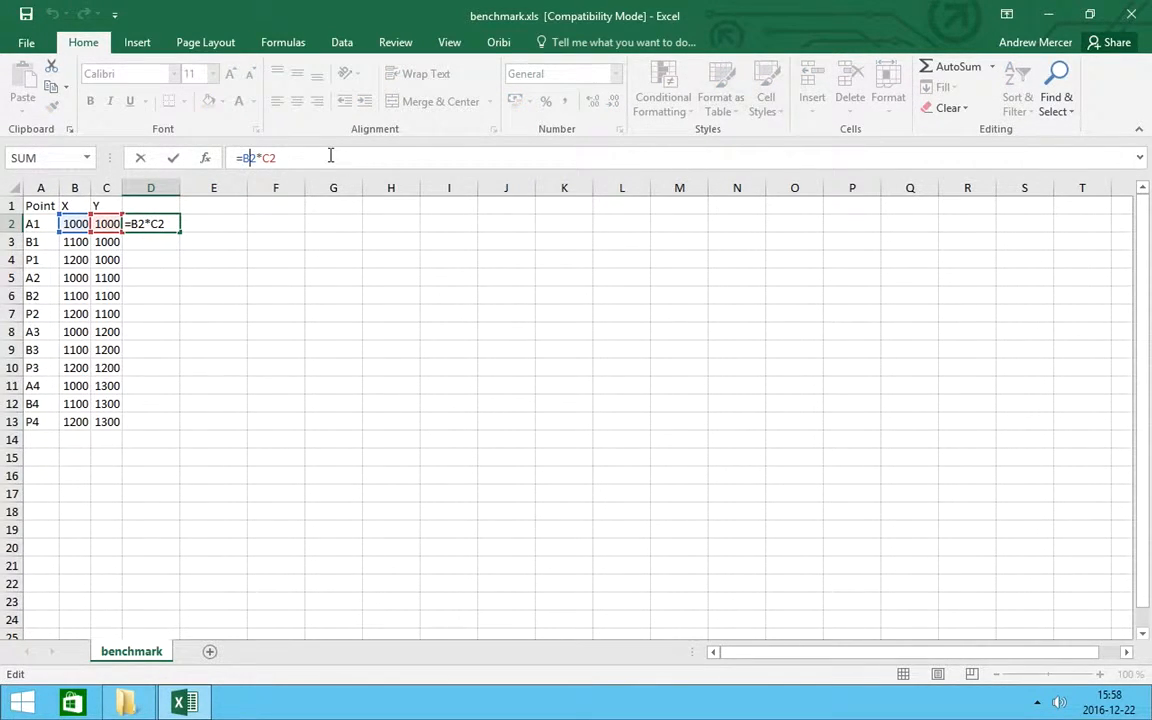
{"action": "type", "text": "$"}
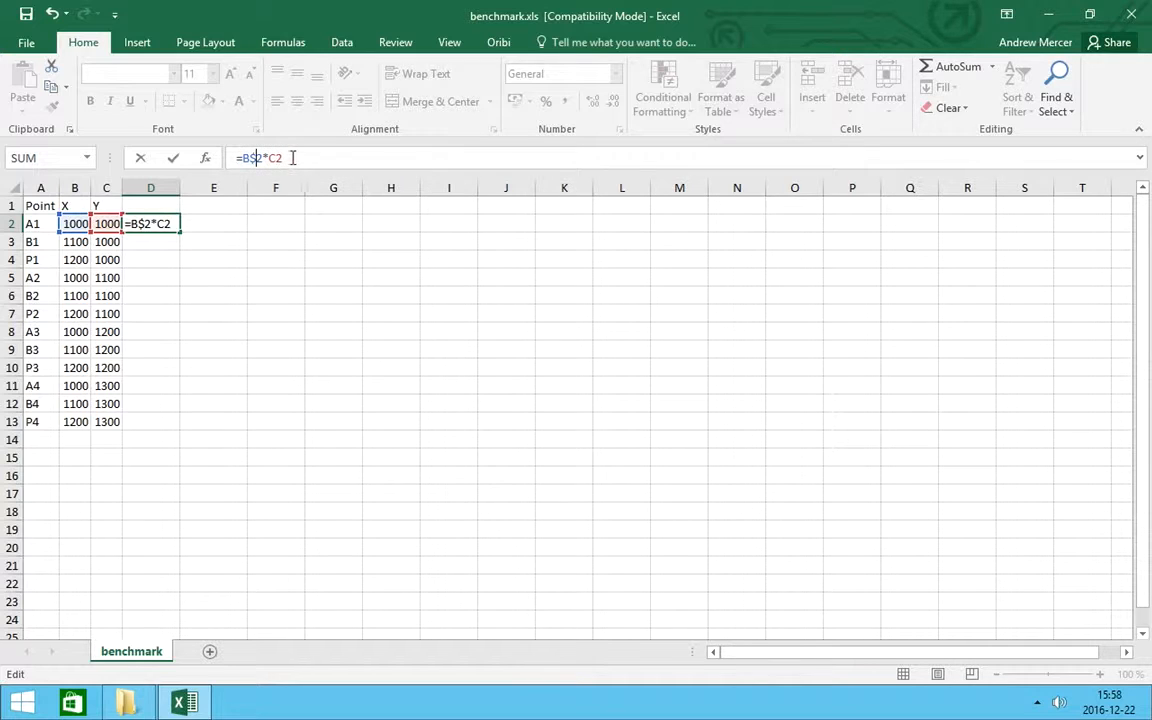
{"action": "key", "text": "Return"}
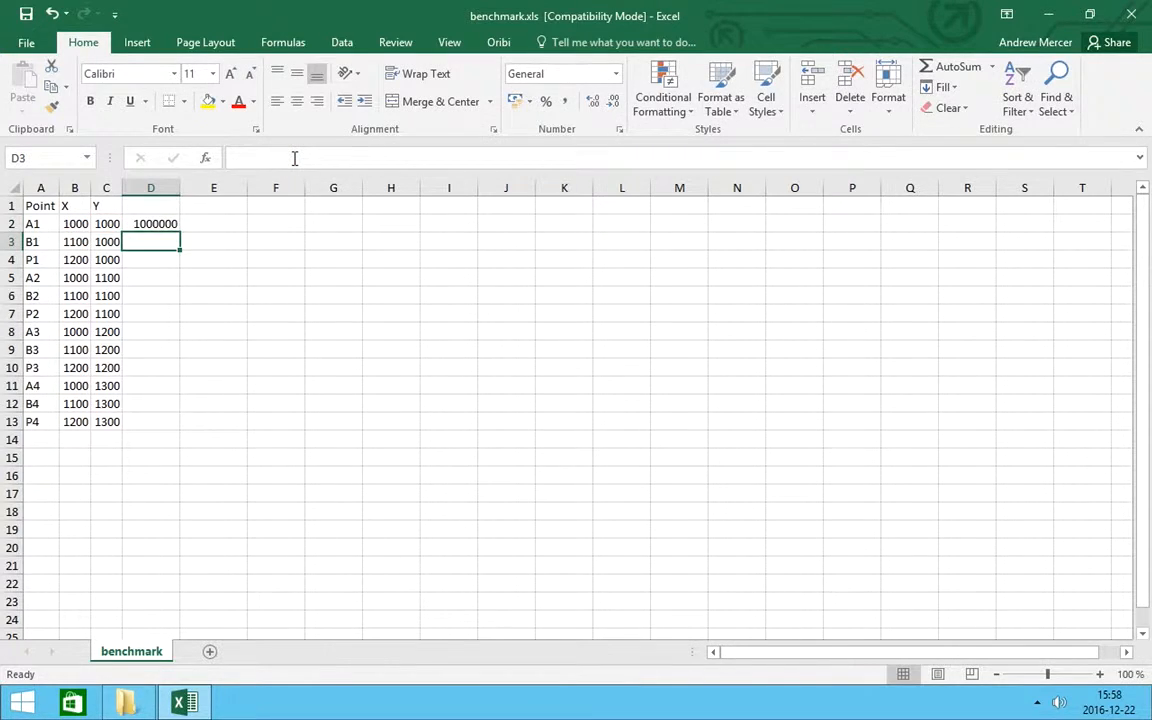
Fill the =B$2*C2 formula from D2 down through D13 and check the references in D3.
{"action": "left_click", "coordinate": [158, 224]}
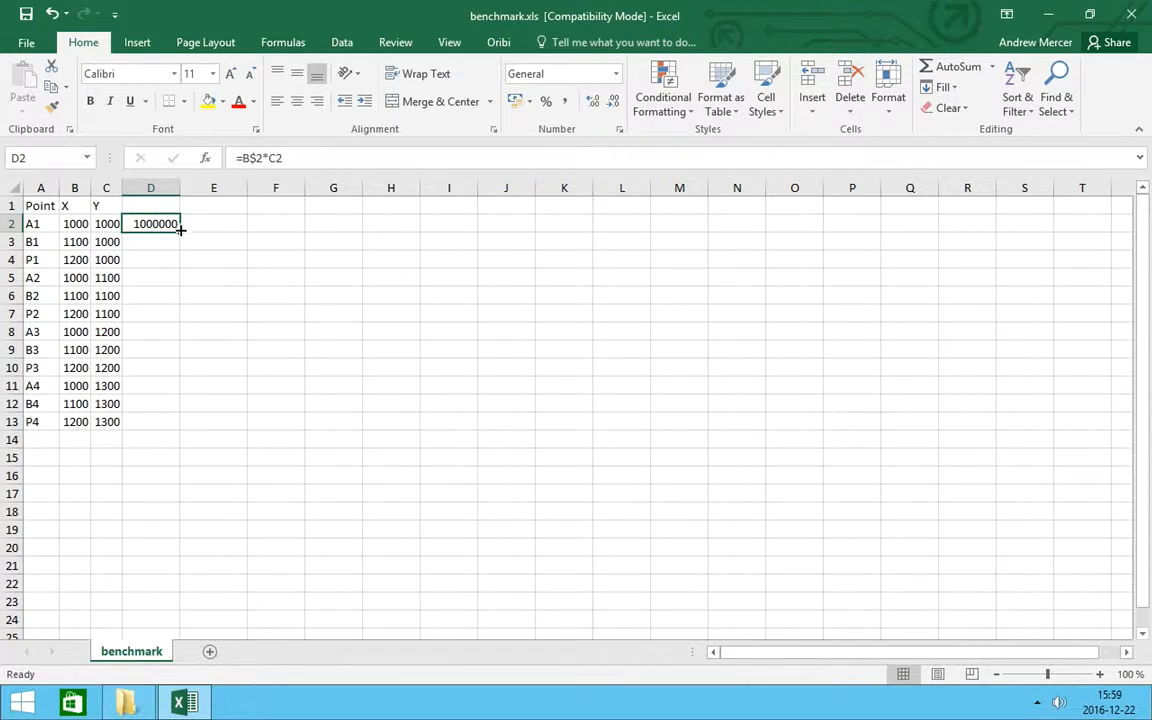
{"action": "left_click_drag", "start_coordinate": [180, 230], "coordinate": [174, 424]}
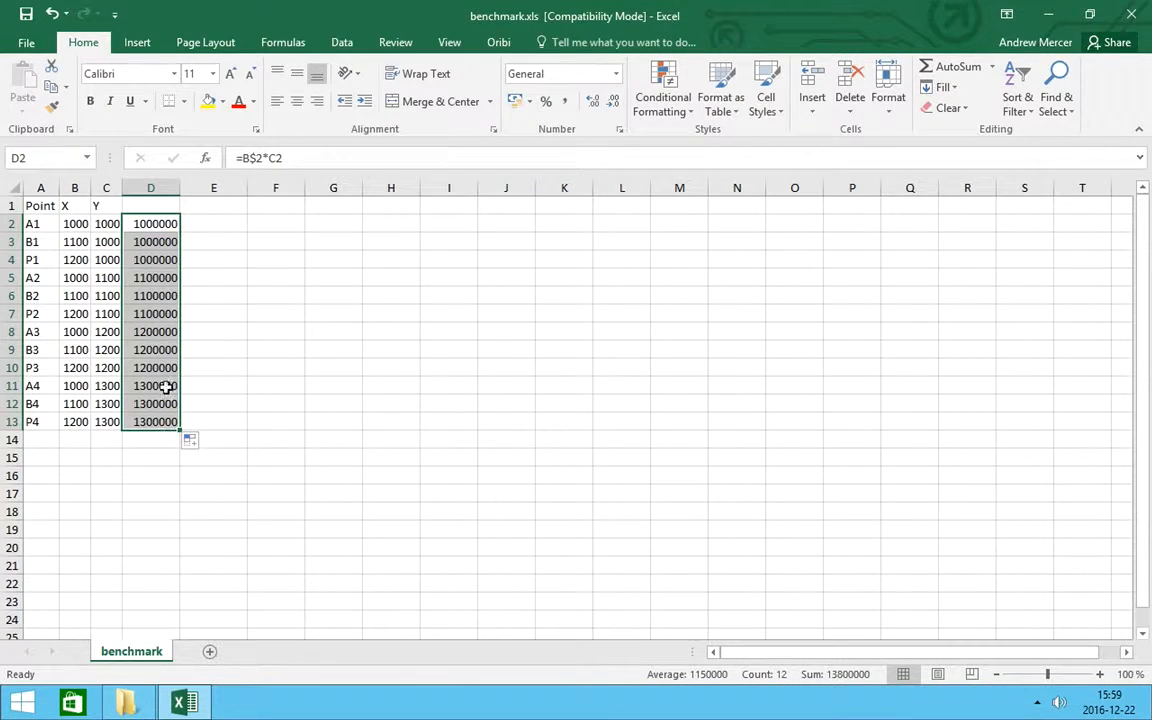
{"action": "left_click", "coordinate": [213, 241]}
{"action": "left_click", "coordinate": [149, 241]}
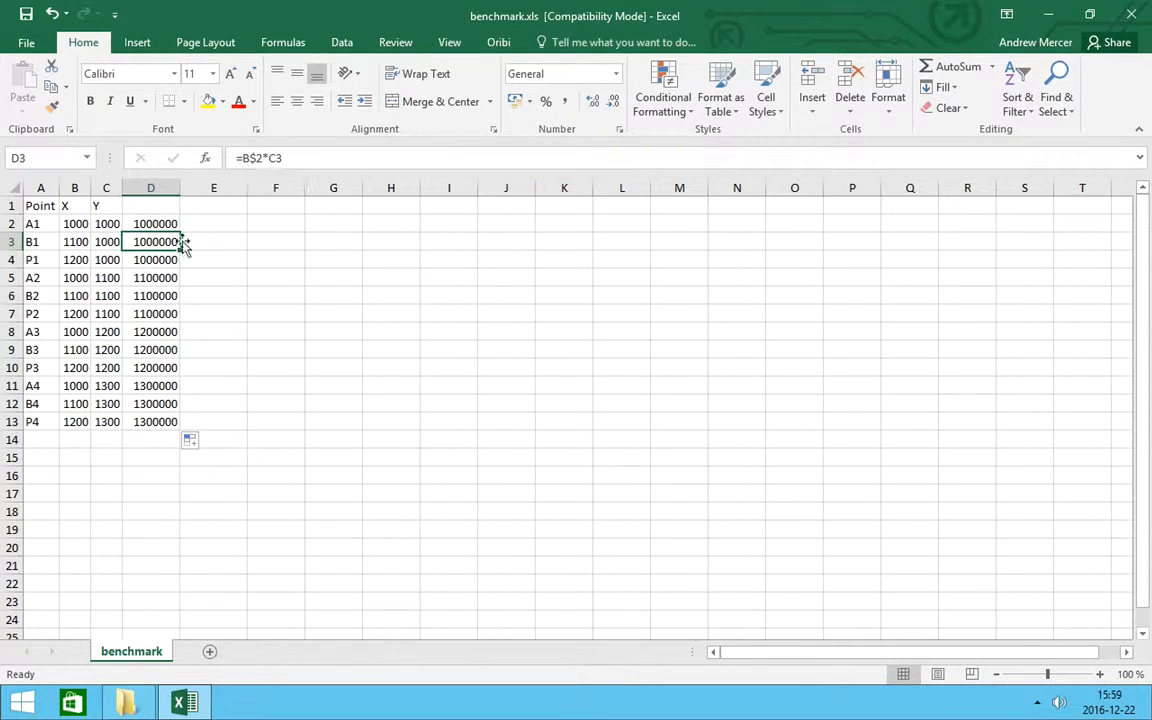
Check the references in the filled formulas down to D13 and clear all formulas from D2:D13.
{"action": "left_click", "coordinate": [158, 260]}
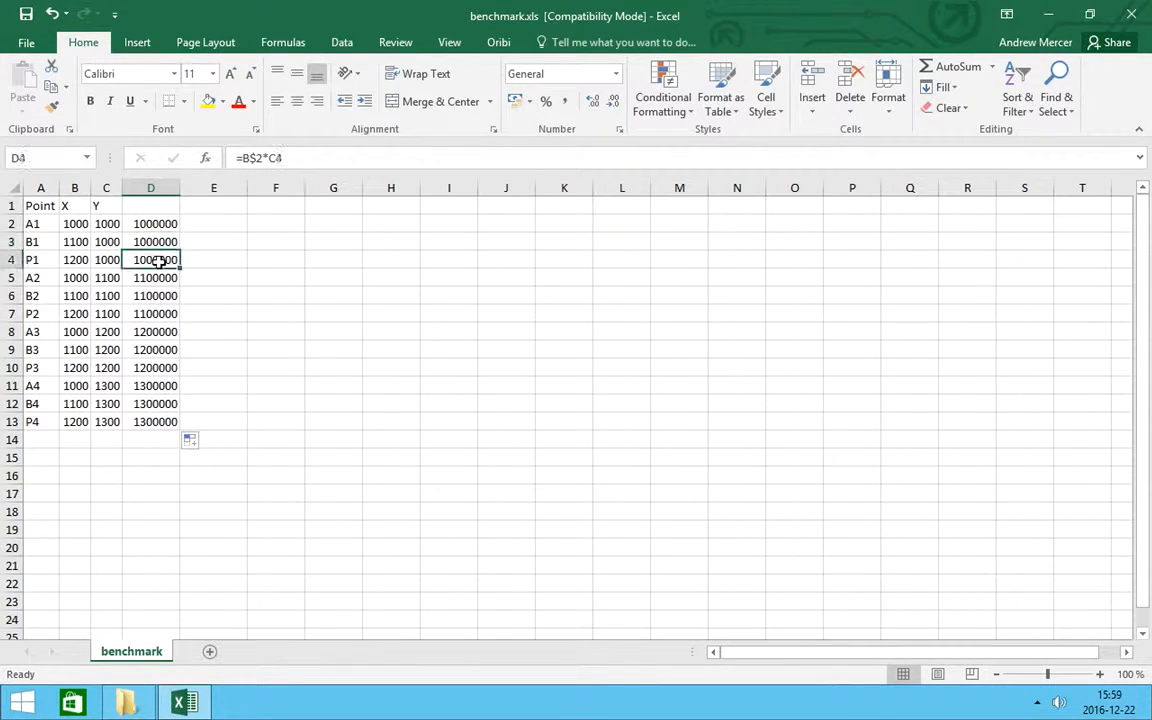
{"action": "left_click", "coordinate": [155, 277]}
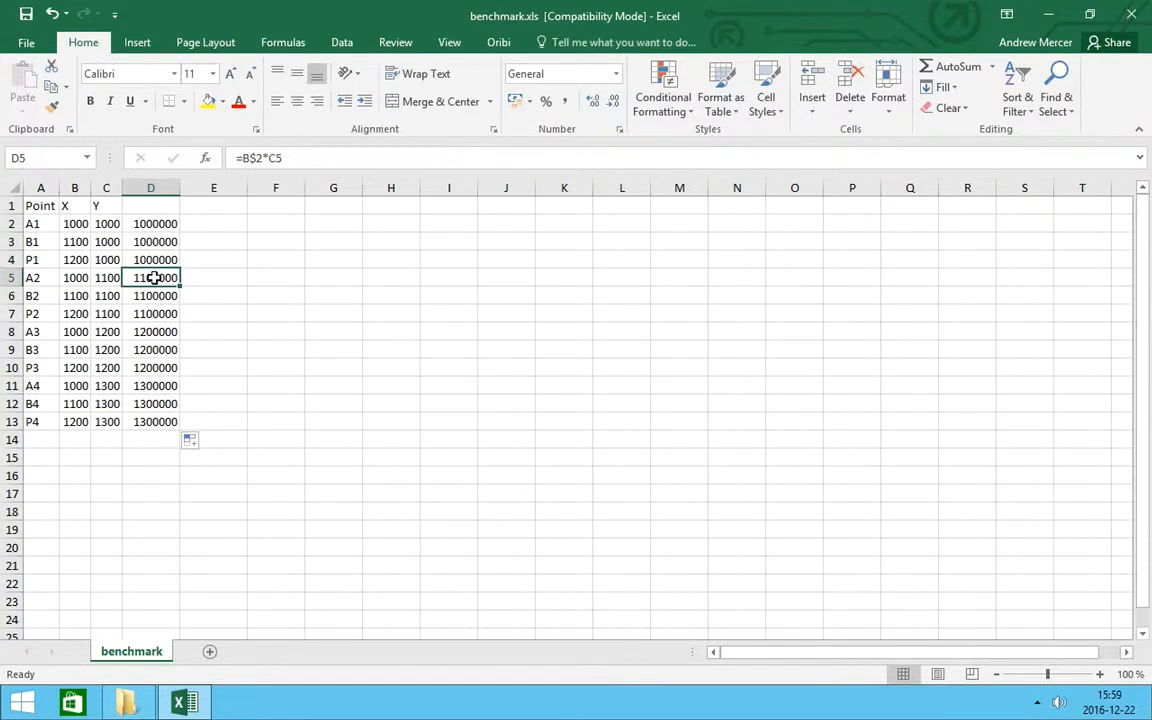
{"action": "left_click", "coordinate": [150, 420]}
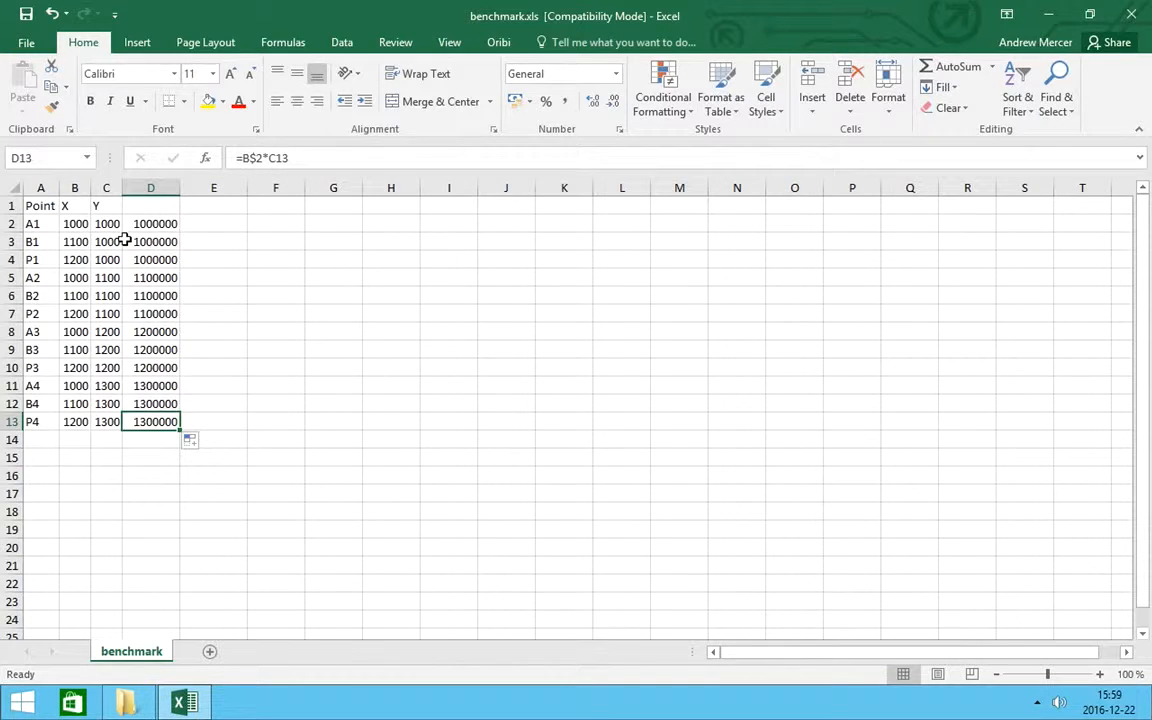
{"action": "left_click", "coordinate": [170, 244]}
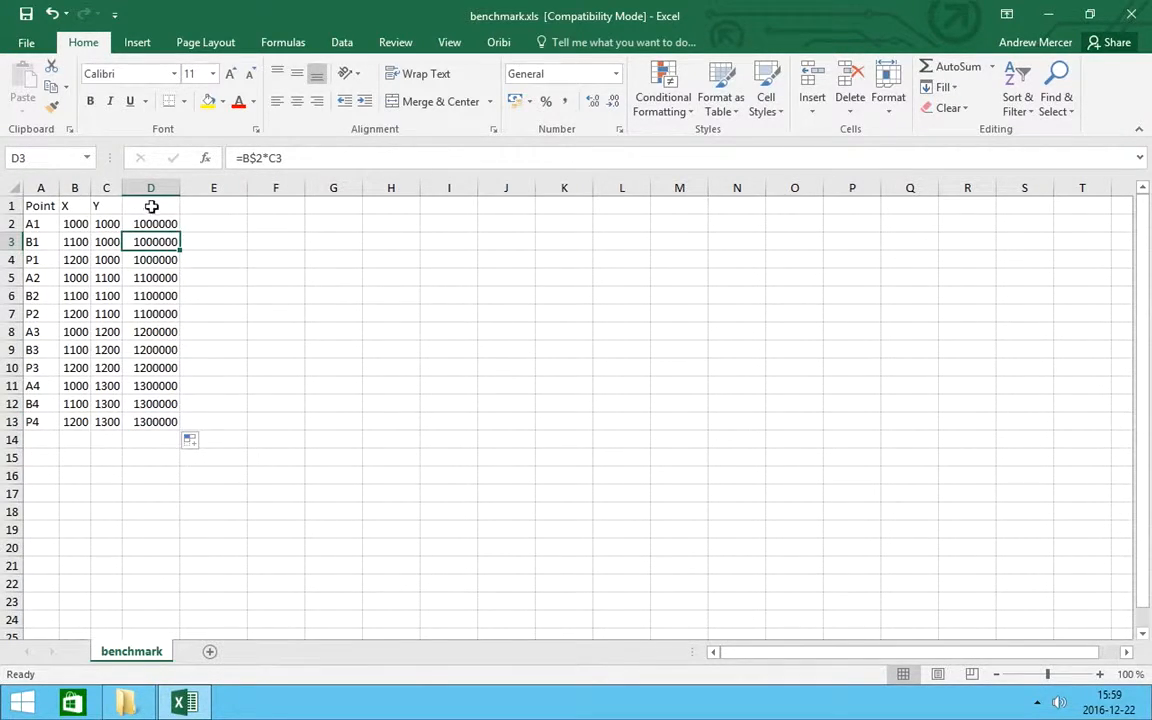
{"action": "left_click", "coordinate": [152, 226]}
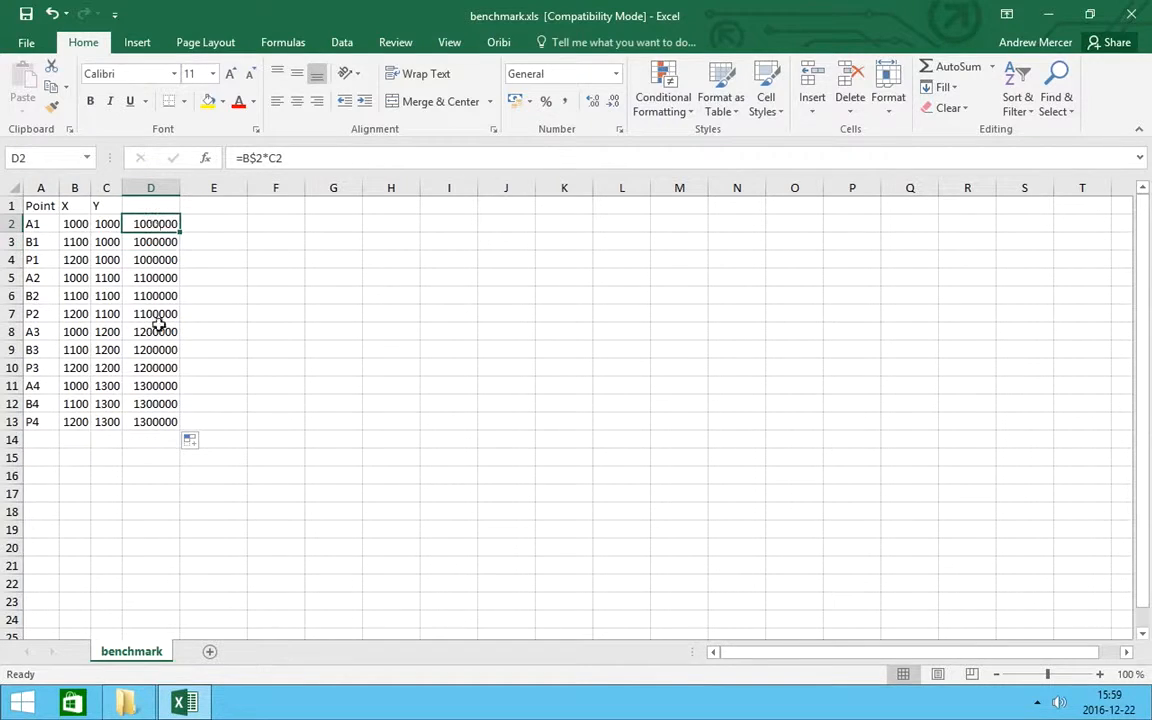
{"action": "left_click", "coordinate": [164, 422], "text": "shift"}
{"action": "key", "text": "Delete"}
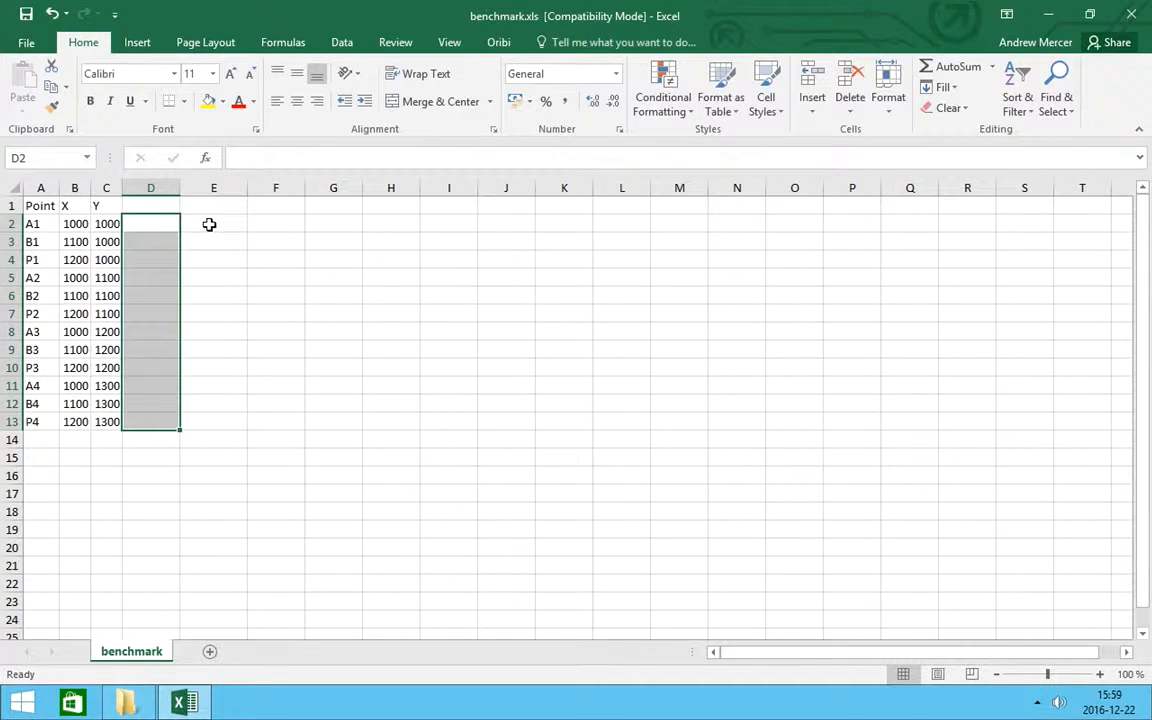
Enter =SQRT(B2)+SQRT(C2) in D2 and fill the formula down through D13.
{"action": "left_click", "coordinate": [154, 224]}
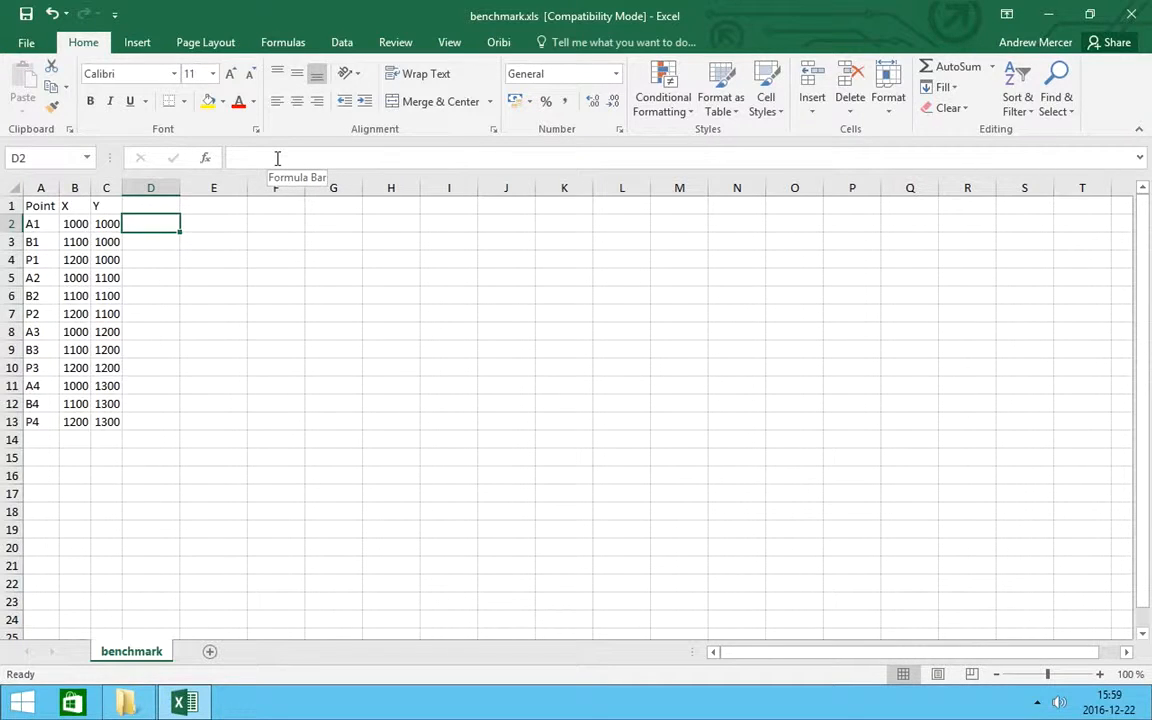
{"action": "type", "text": "="}
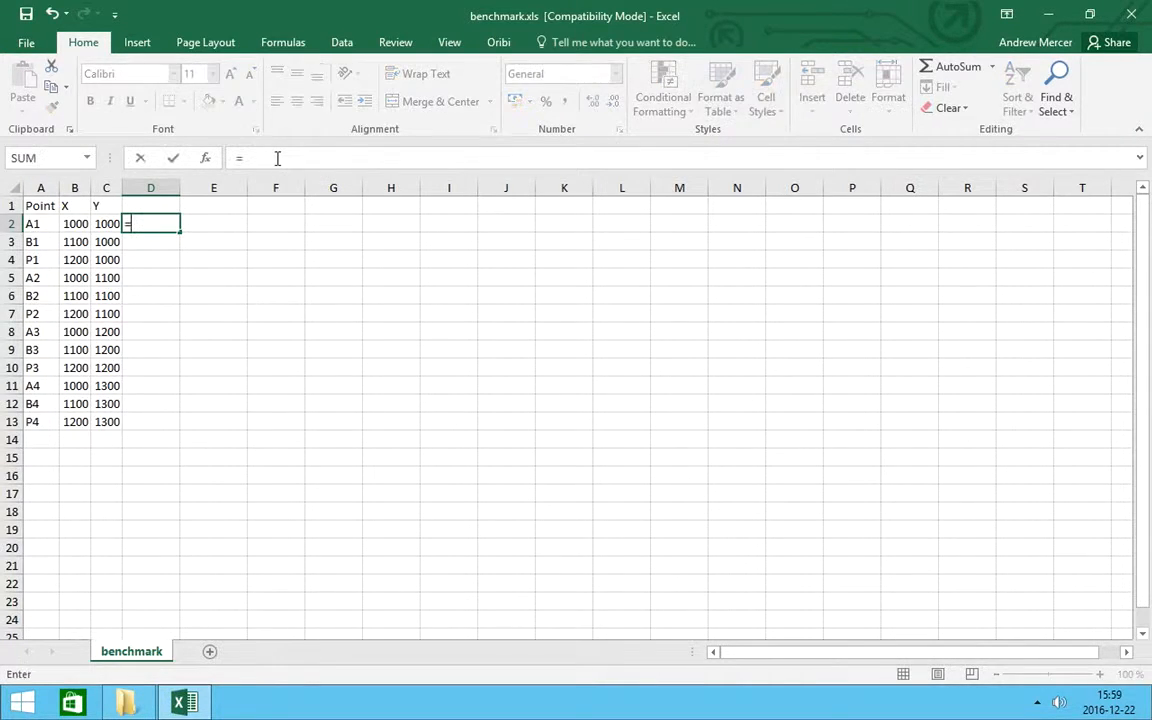
{"action": "type", "text": "sqrt"}
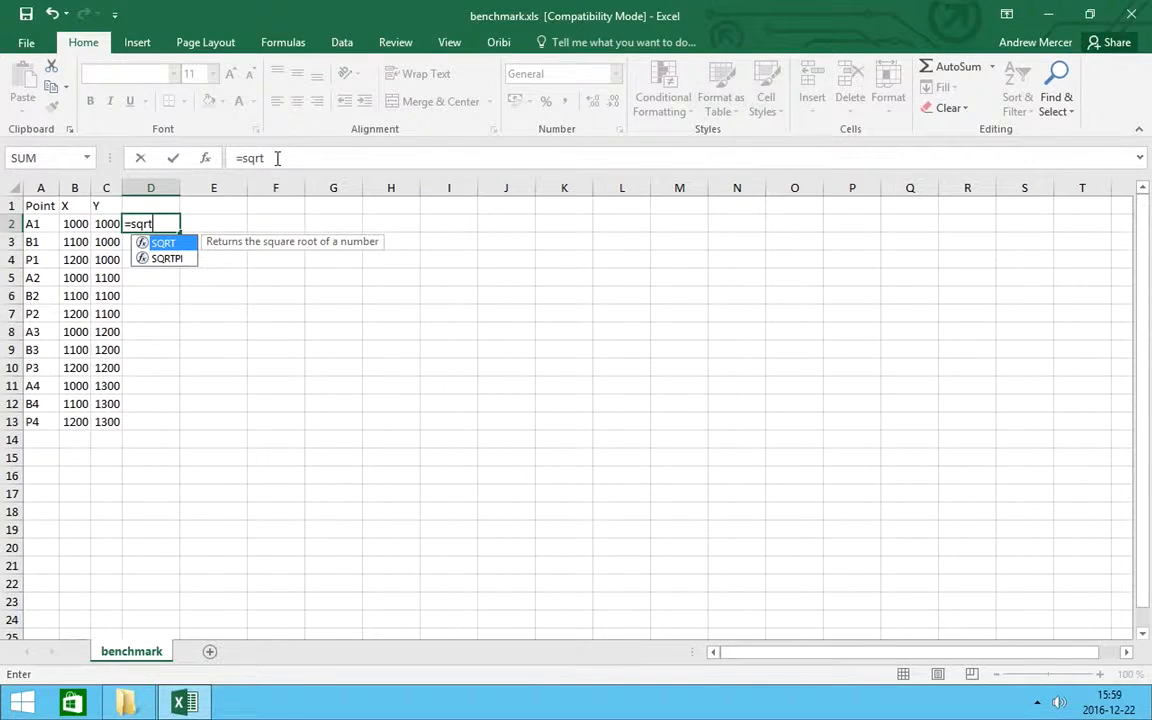
{"action": "type", "text": "("}
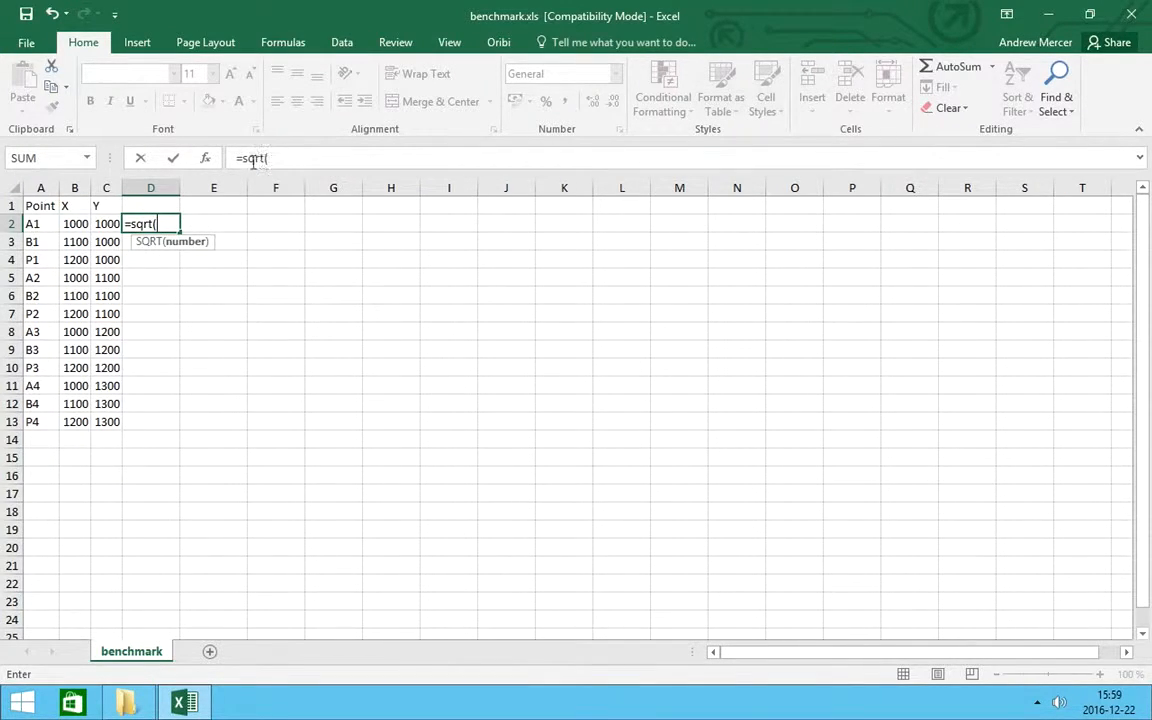
{"action": "left_click", "coordinate": [76, 225]}
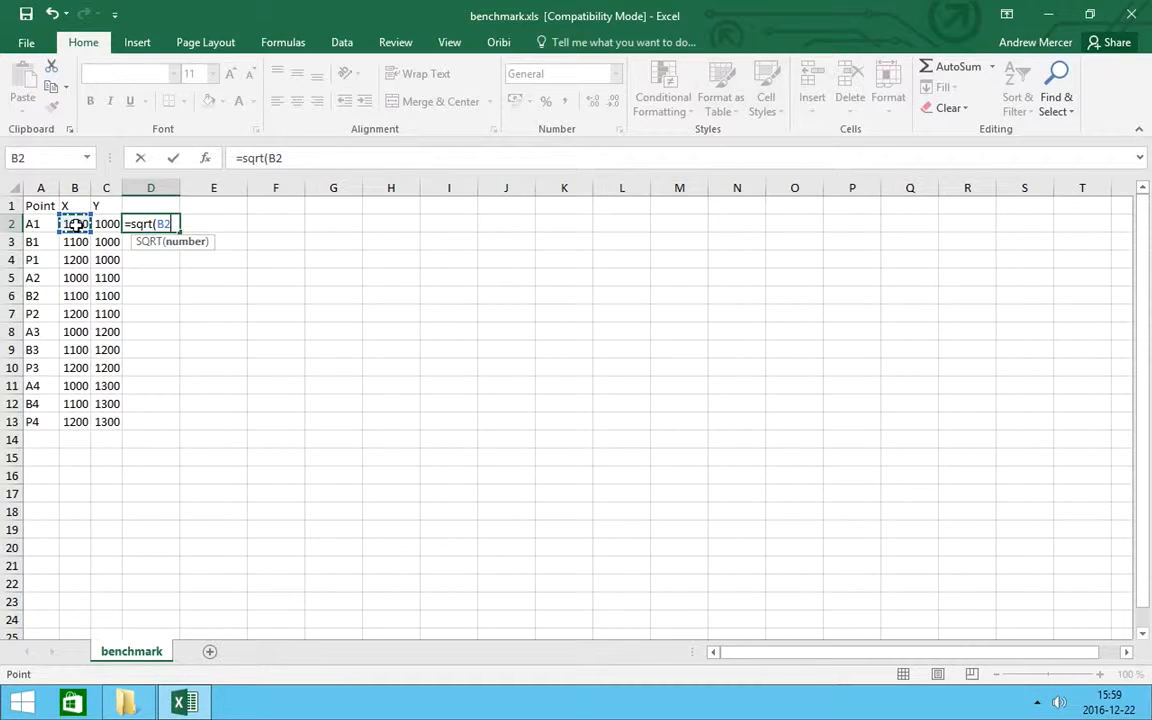
{"action": "type", "text": ")"}
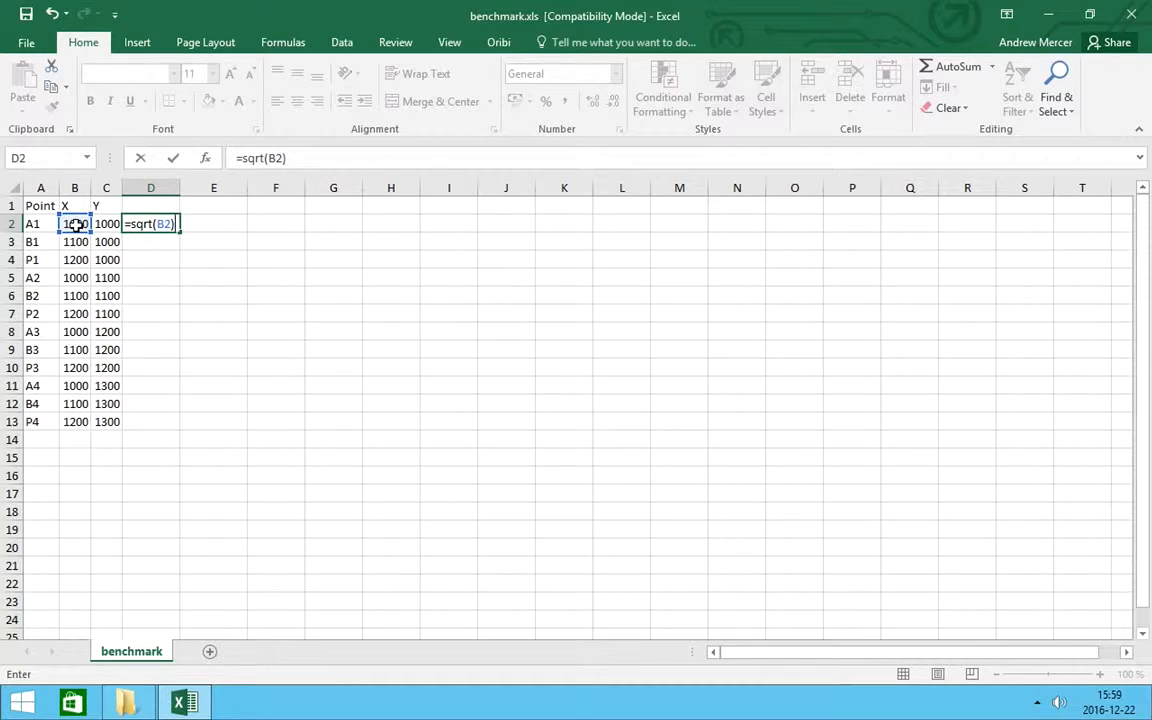
{"action": "type", "text": "+sqrt"}
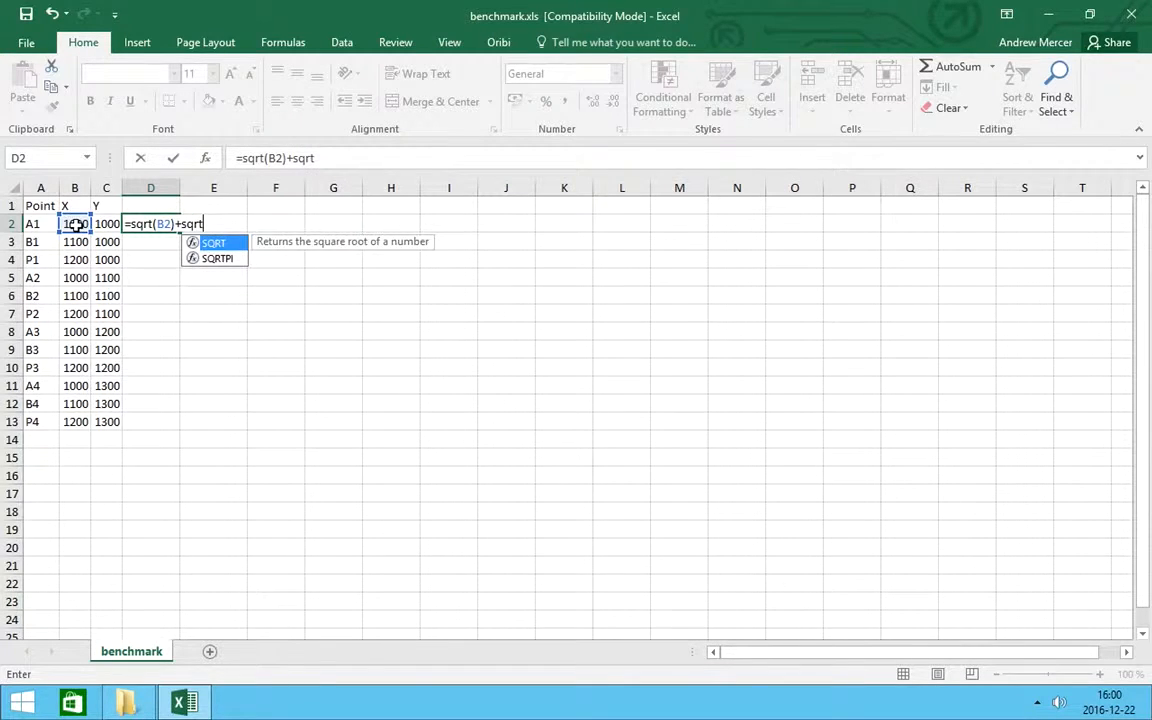
{"action": "type", "text": "("}
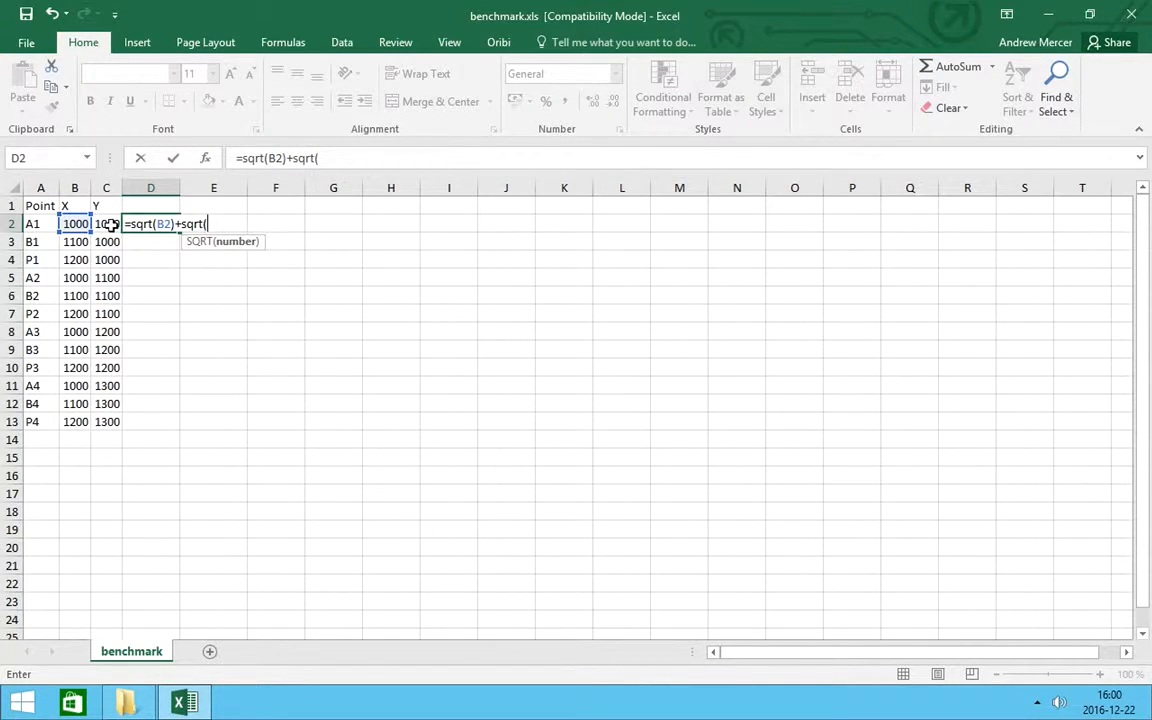
{"action": "left_click", "coordinate": [110, 225]}
{"action": "type", "text": ")"}
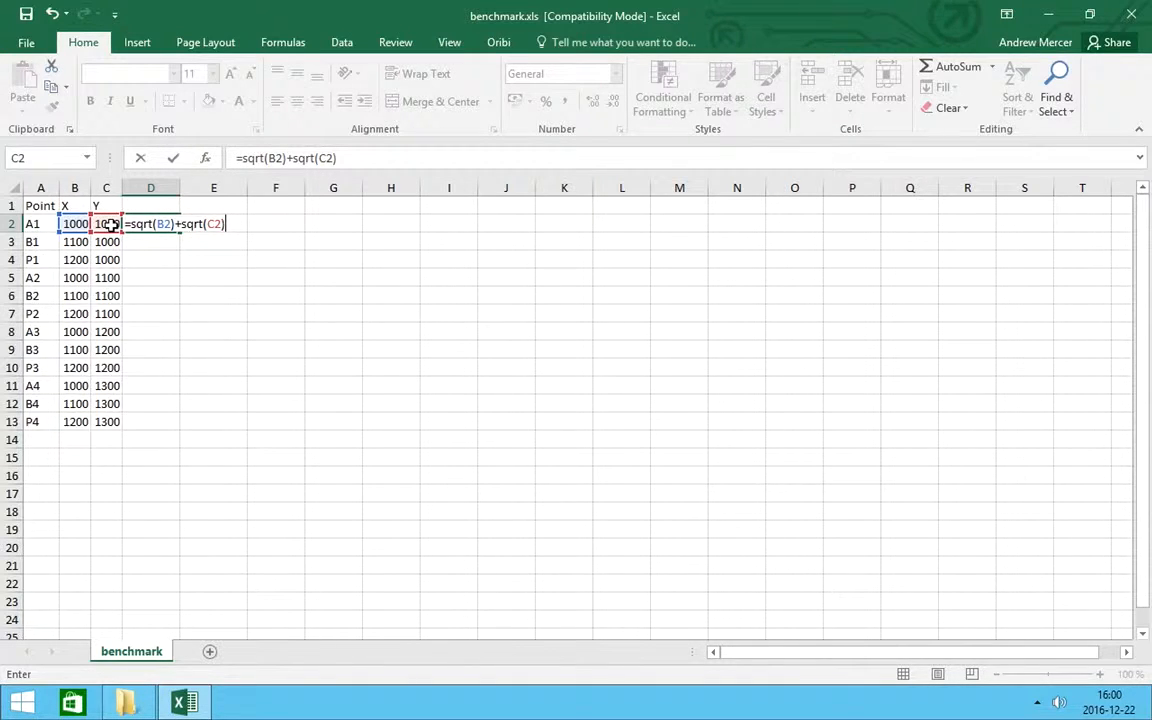
{"action": "key", "text": "Return"}
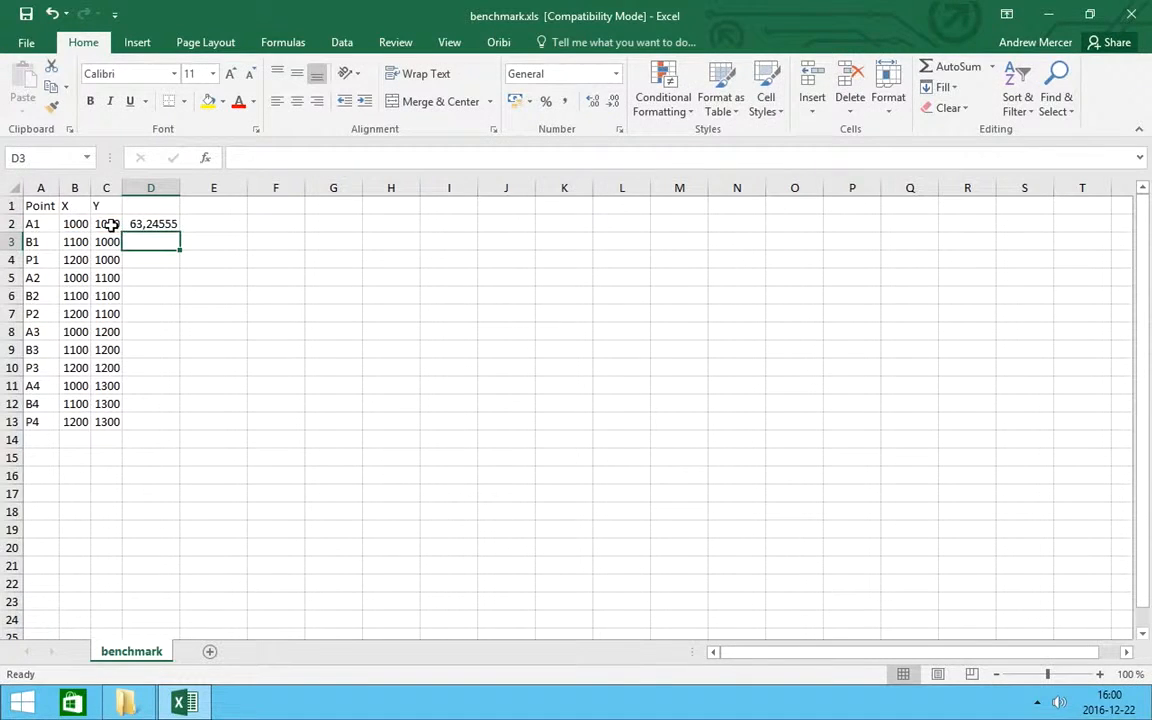
{"action": "left_click", "coordinate": [166, 224]}
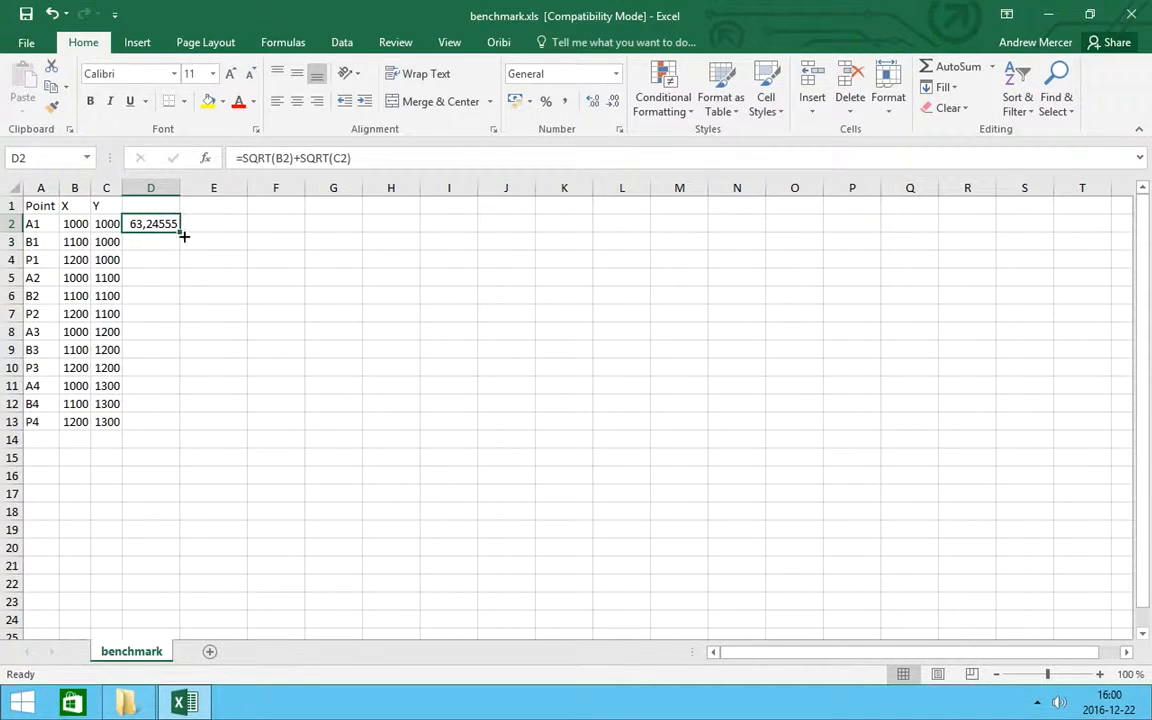
{"action": "left_click_drag", "start_coordinate": [182, 232], "coordinate": [172, 436]}
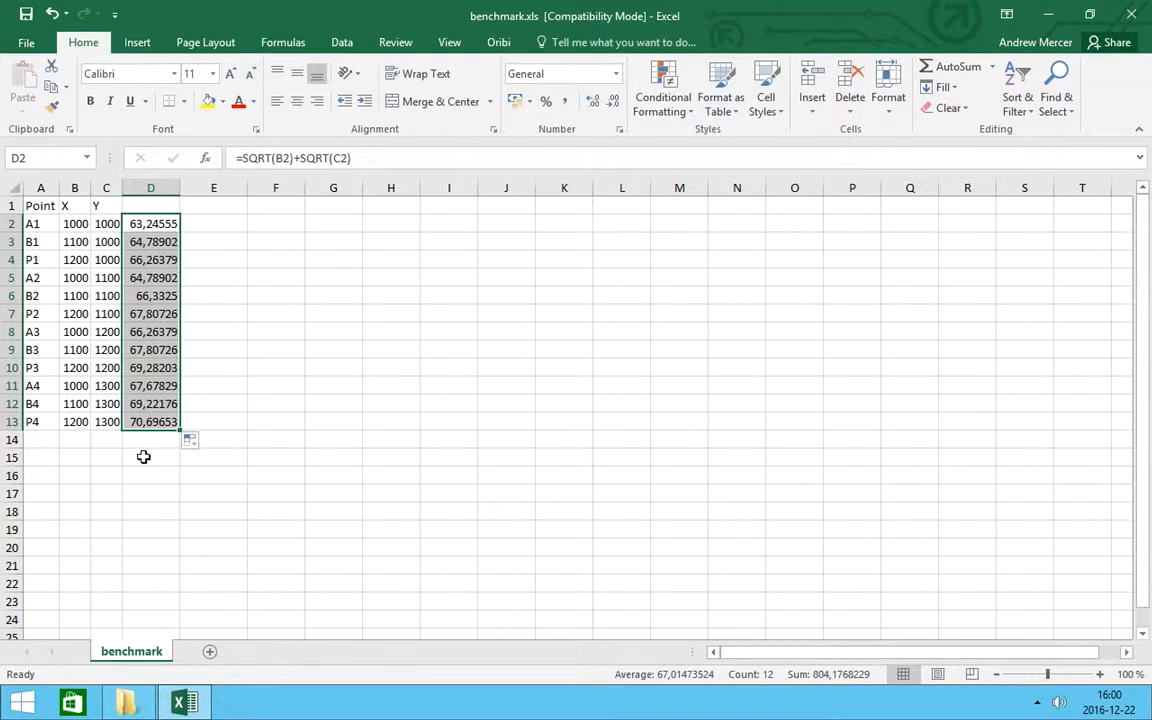
Clear the square root formulas from D2:D13 and select the empty cell D2.
{"action": "key", "text": "BackSpace"}
{"action": "key", "text": "Return"}
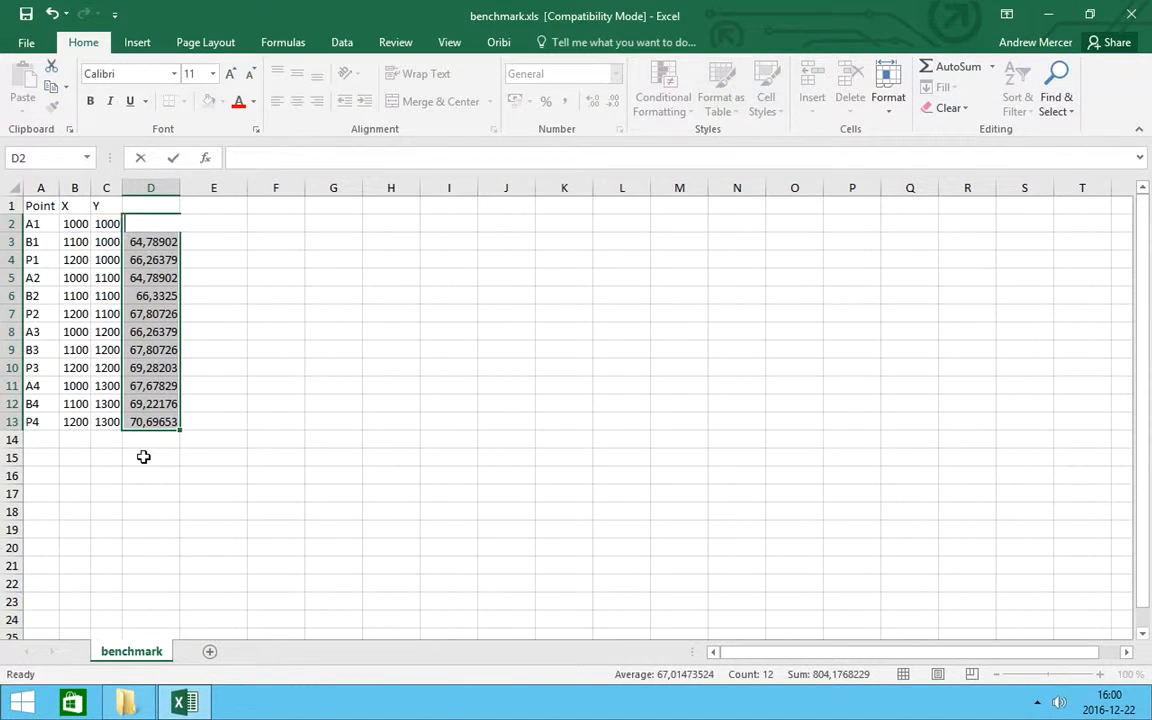
{"action": "key", "text": "Delete"}
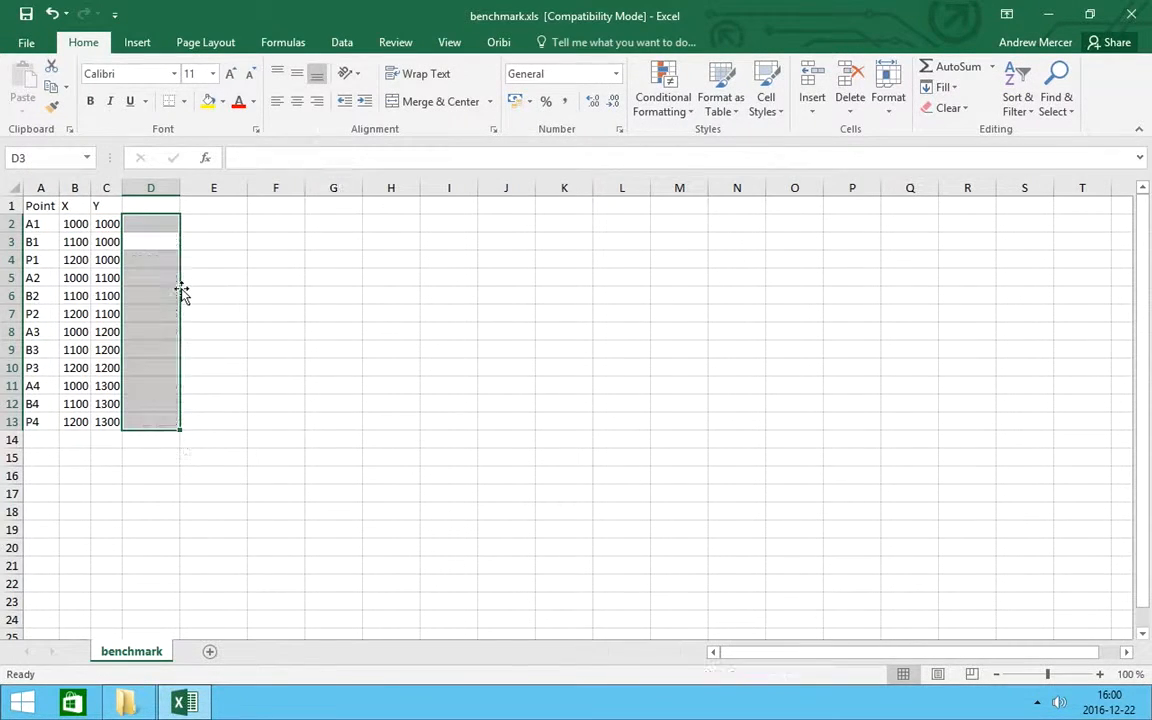
{"action": "left_click", "coordinate": [154, 224]}
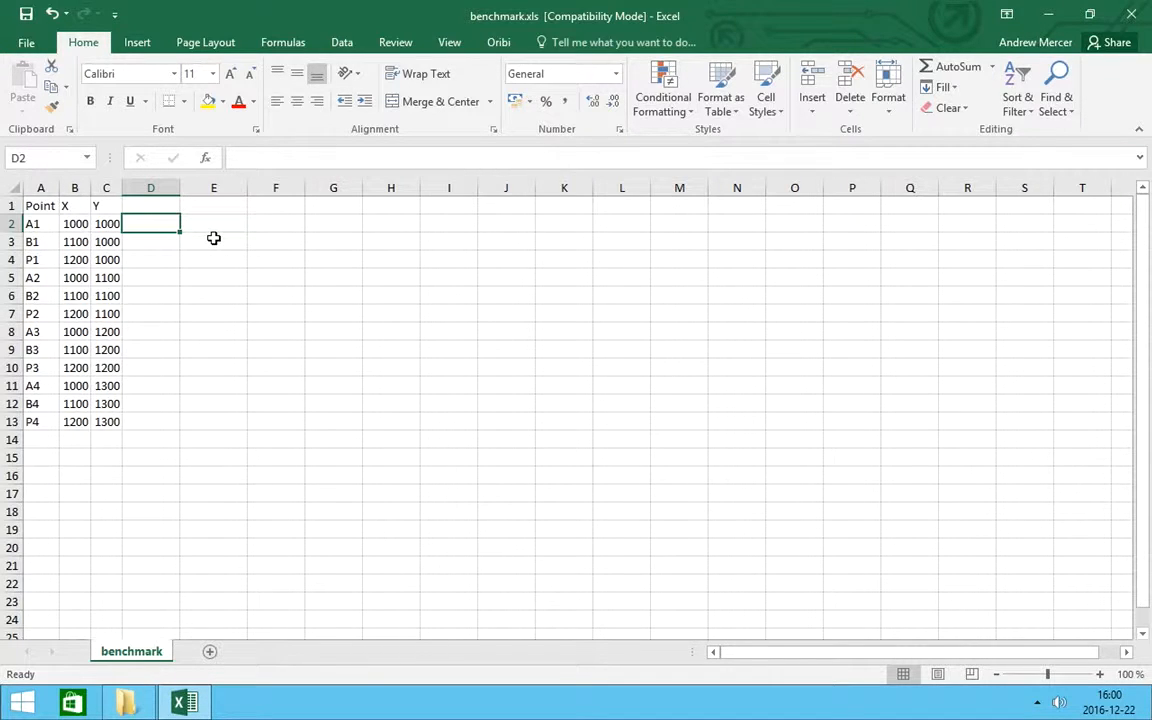
Add a new worksheet and enter P in A1 and Benchmark in B1.
{"action": "left_click", "coordinate": [210, 653]}
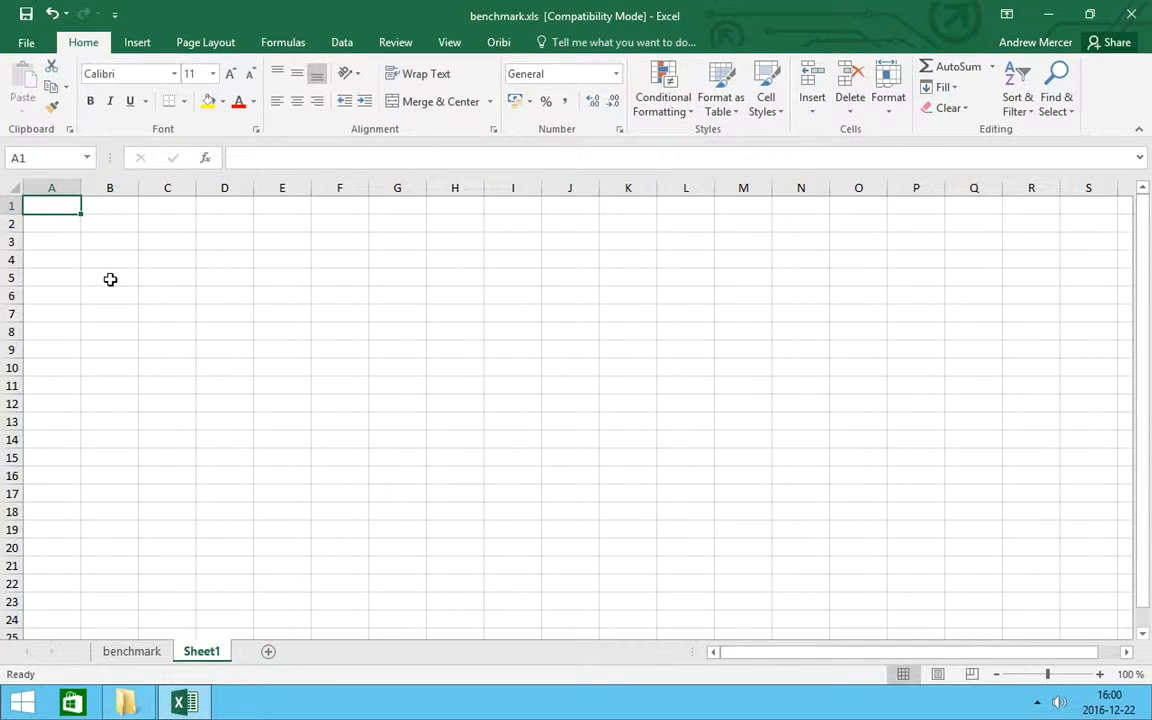
{"action": "type", "text": "P"}
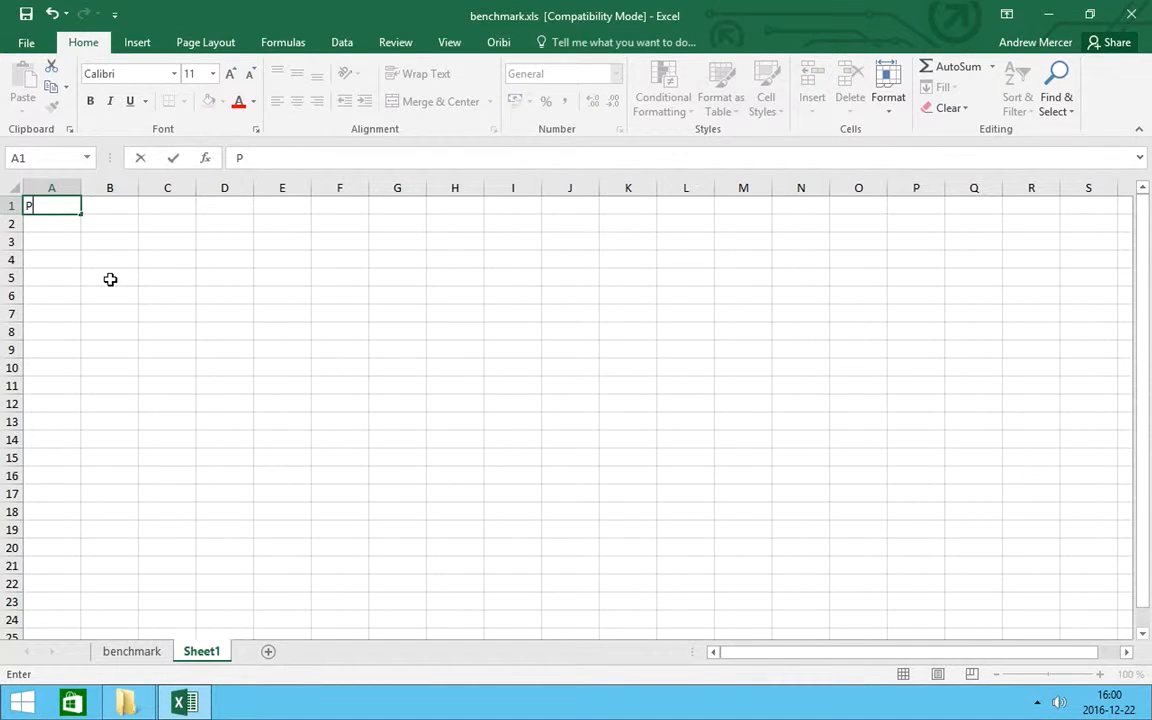
{"action": "key", "text": "Tab"}
{"action": "type", "text": "Benchmark"}
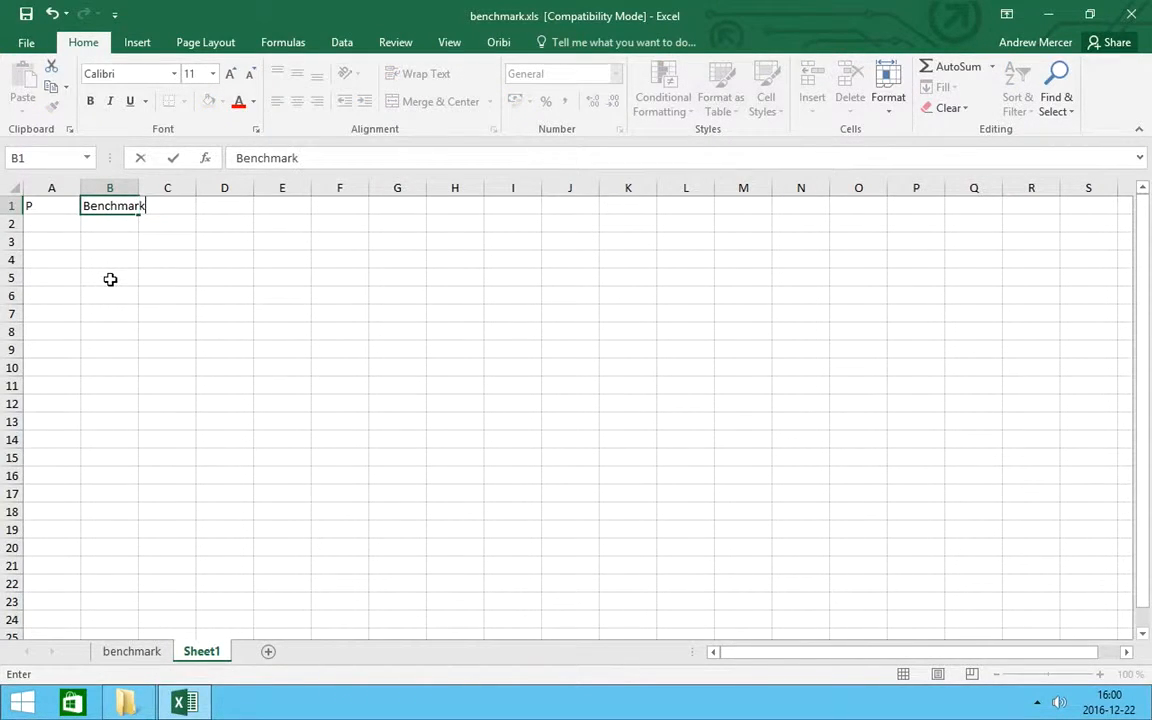
{"action": "key", "text": "Return"}
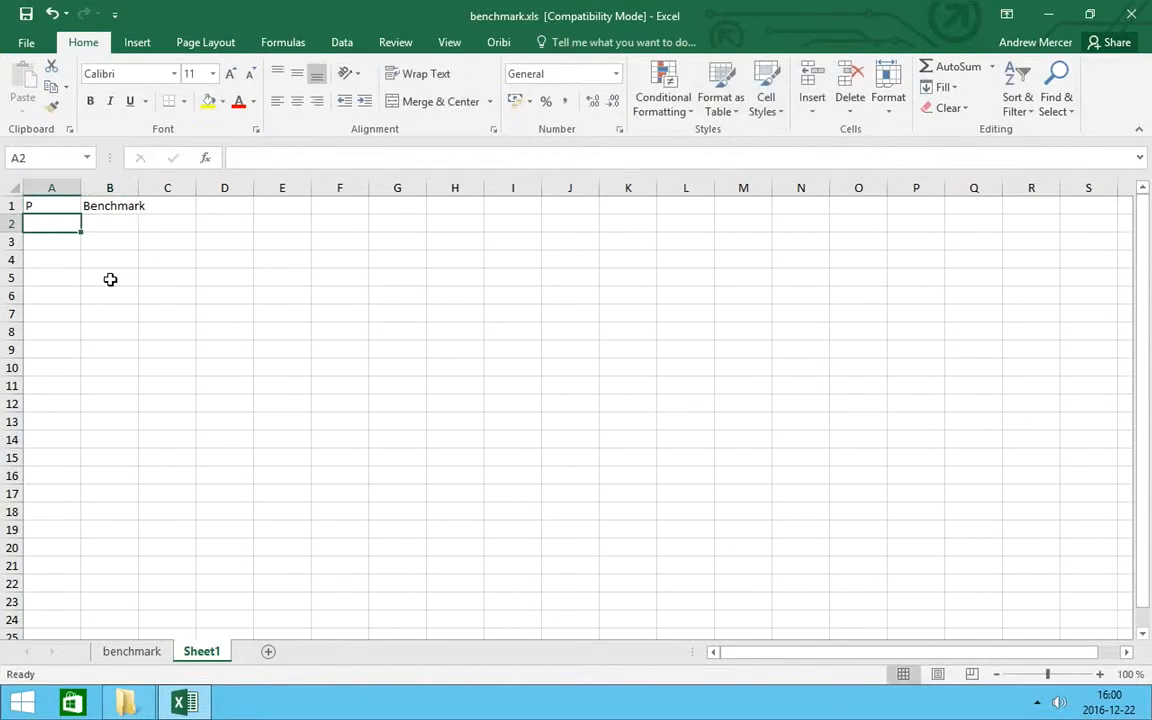
Add the lookup rows A with First in row 2 and B with Temporary in row 3.
{"action": "type", "text": "A"}
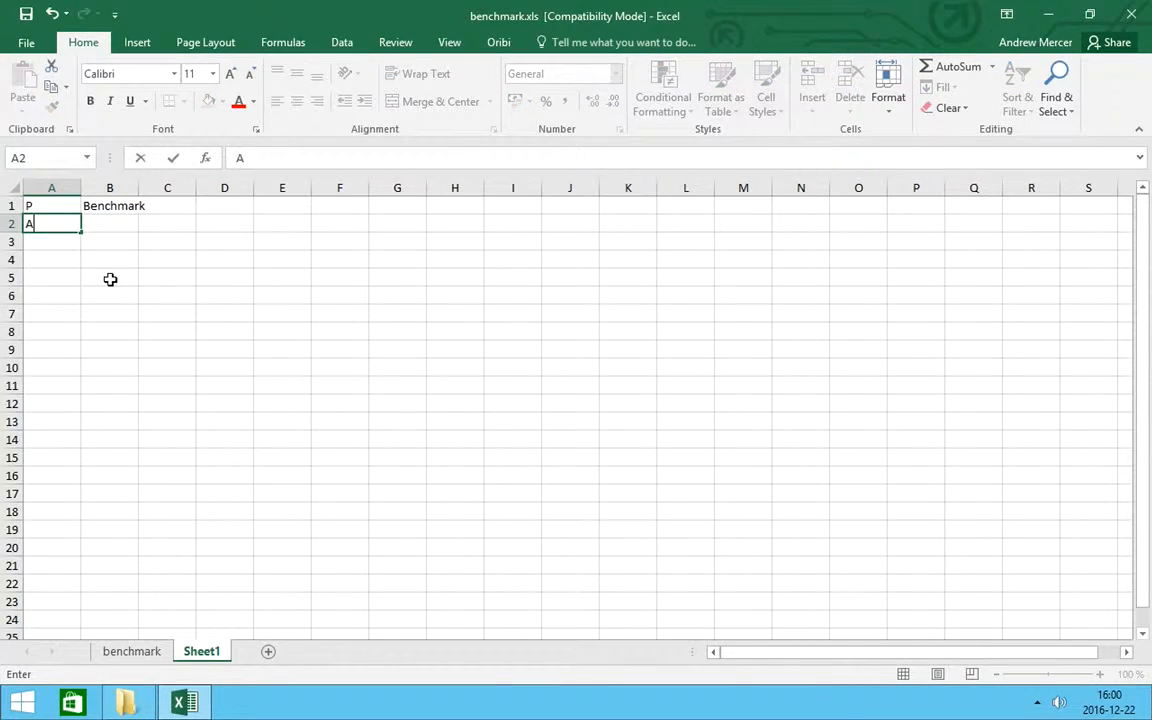
{"action": "key", "text": "Tab"}
{"action": "type", "text": "First"}
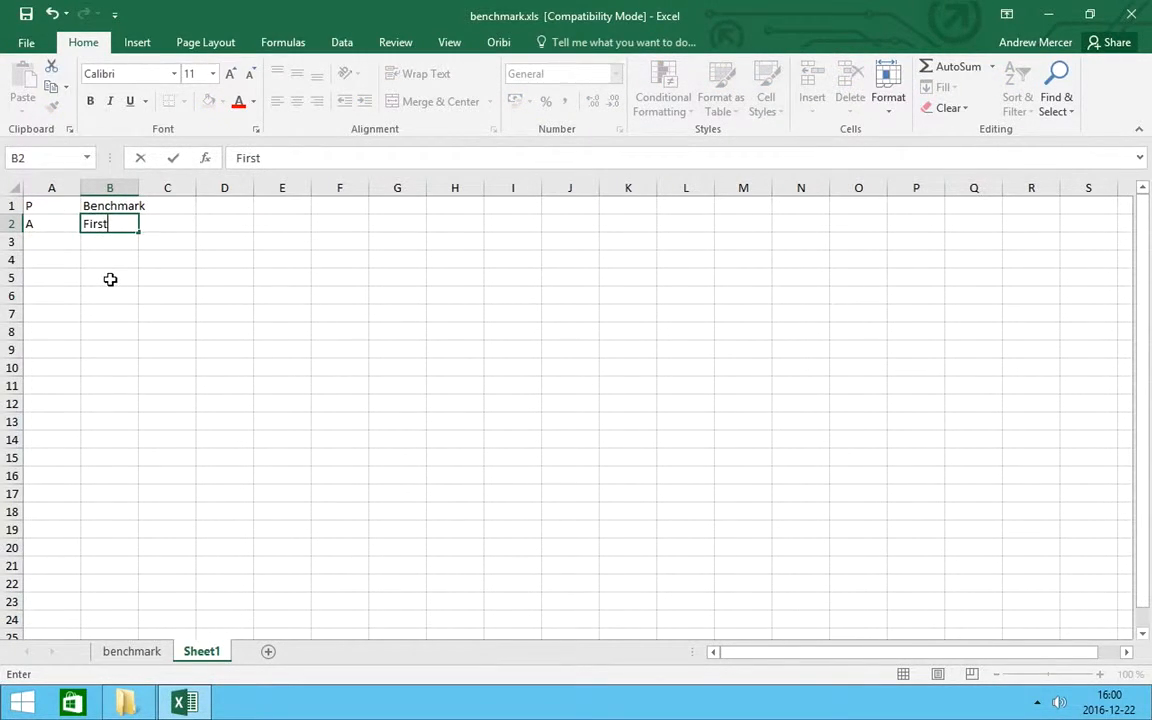
{"action": "key", "text": "Return"}
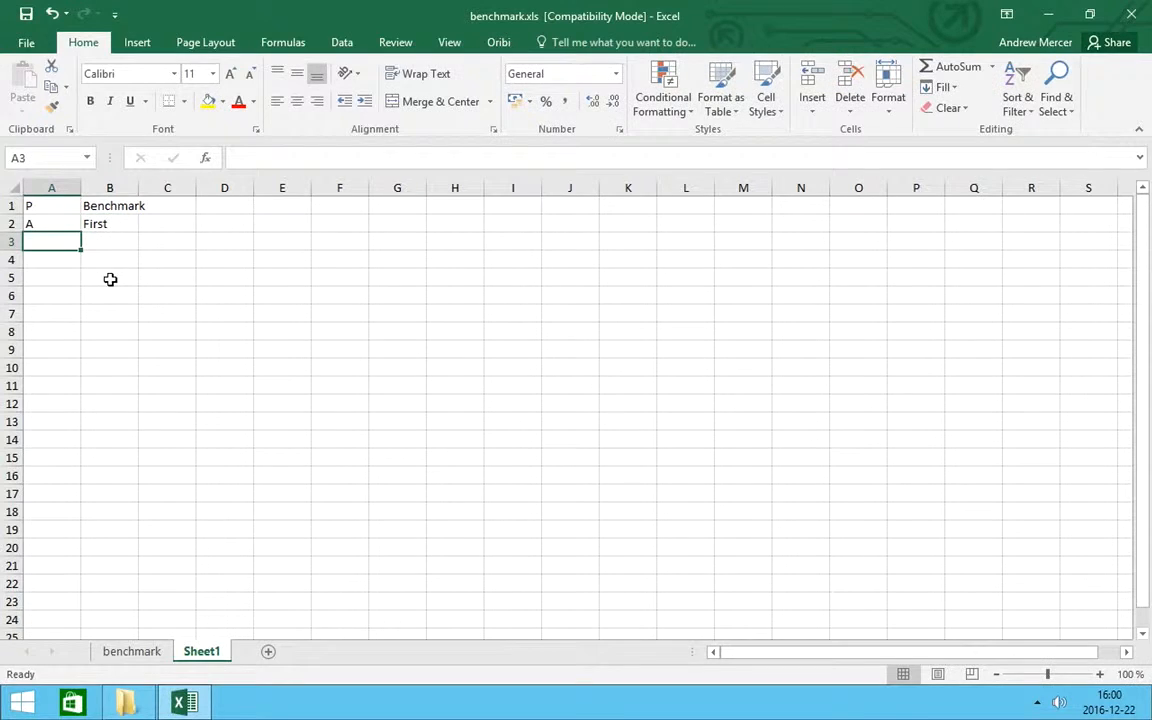
{"action": "type", "text": "B"}
{"action": "key", "text": "Tab"}
{"action": "type", "text": "Temporary"}
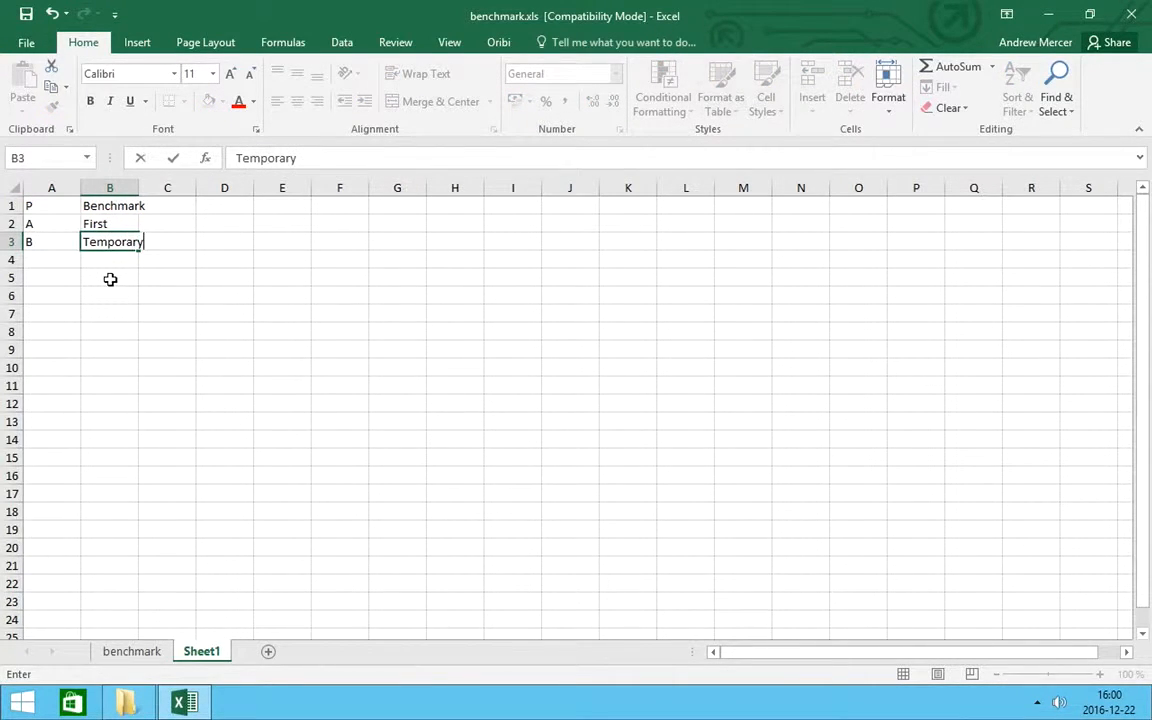
{"action": "key", "text": "Return"}
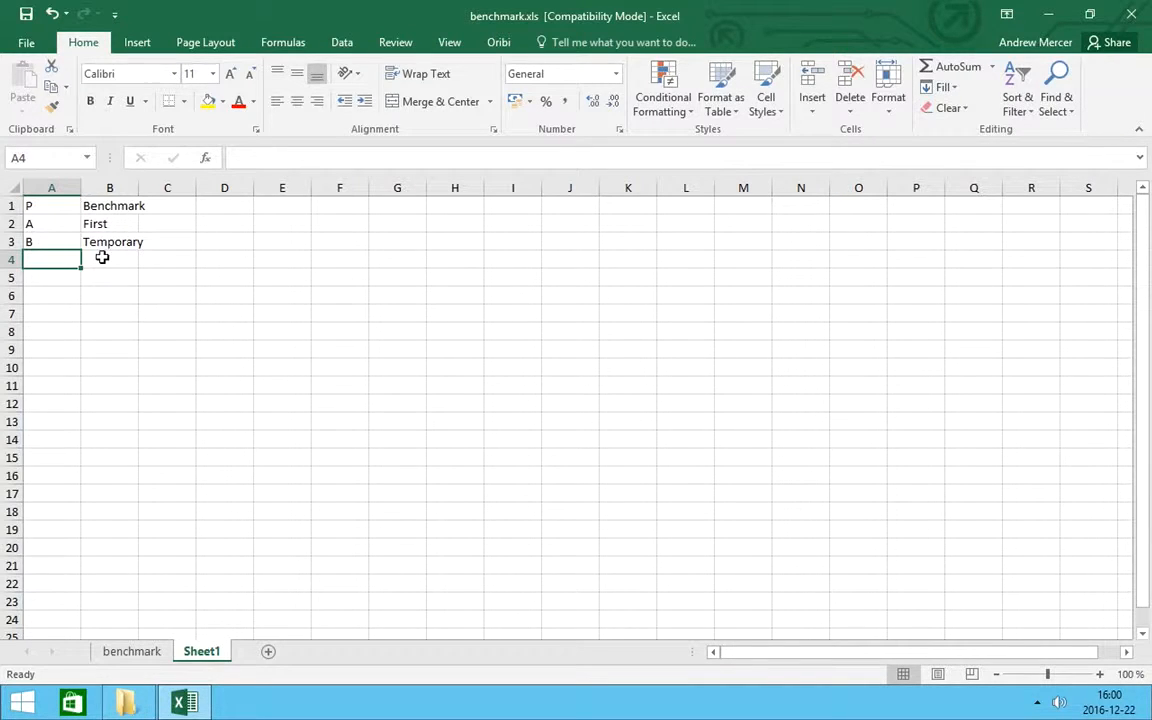
Return to the benchmark sheet and enter the column heading Quality in D1.
{"action": "left_click", "coordinate": [133, 657]}
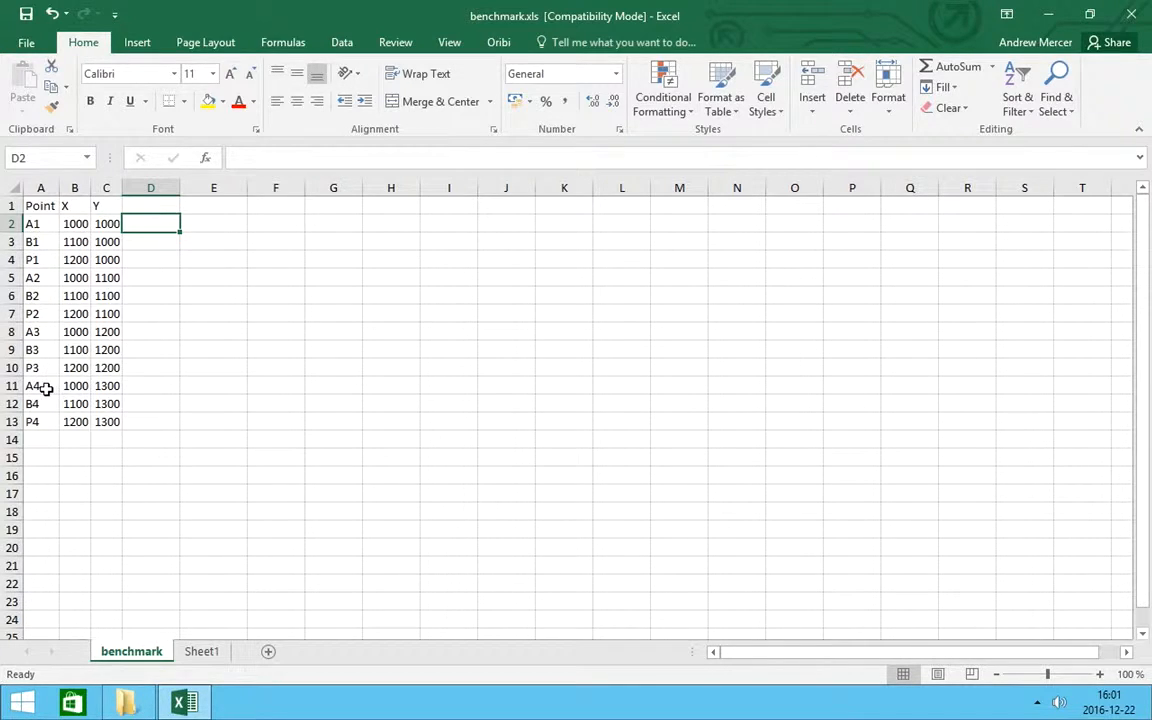
{"action": "left_click", "coordinate": [151, 206]}
{"action": "type", "text": "Quality"}
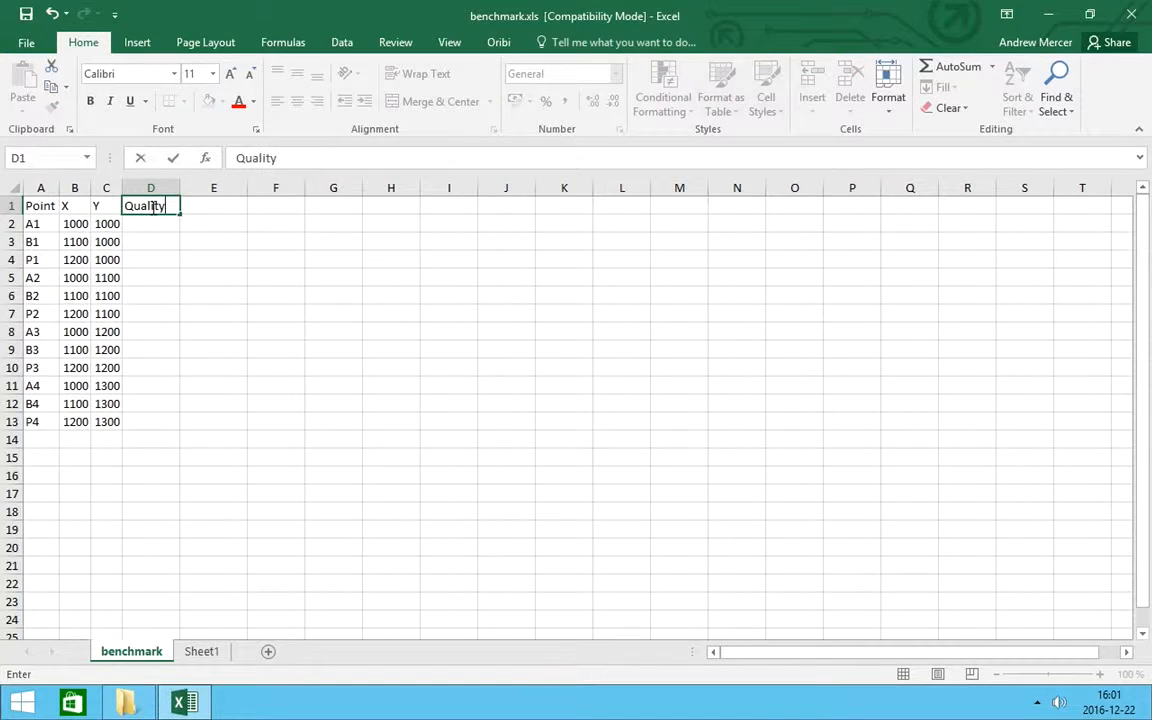
{"action": "key", "text": "Return"}
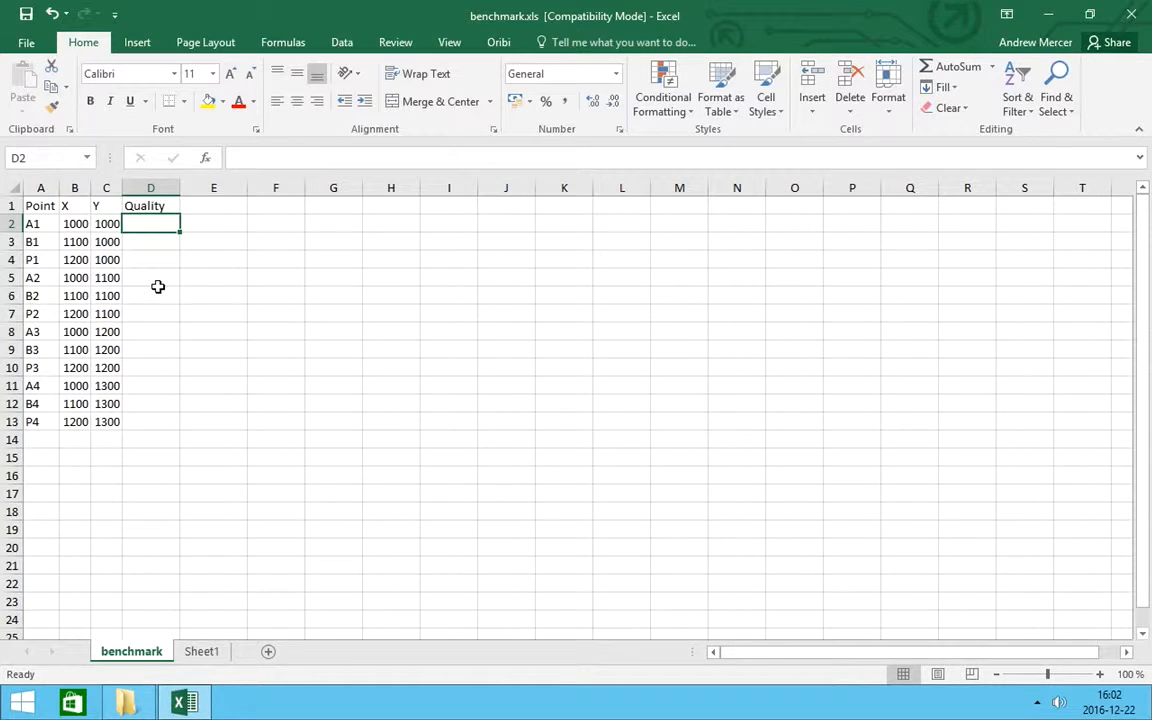
Start a formula in D2 and insert the VLOOKUP function from the full list of functions.
{"action": "type", "text": "="}
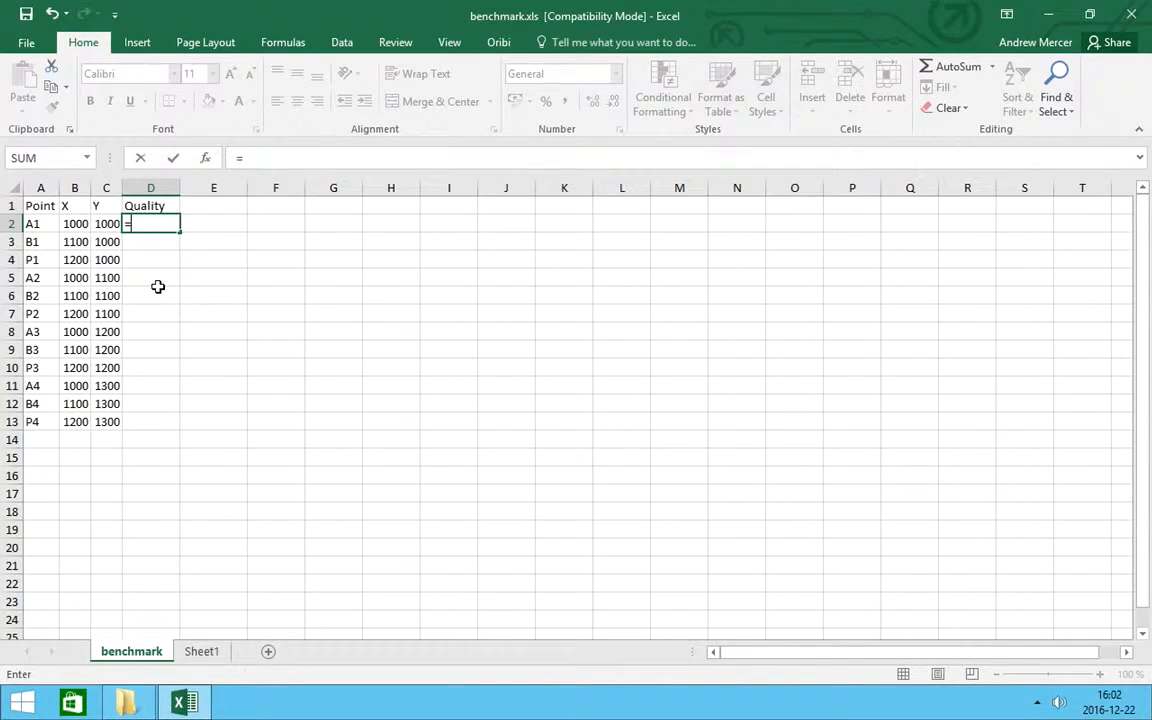
{"action": "left_click", "coordinate": [206, 165]}
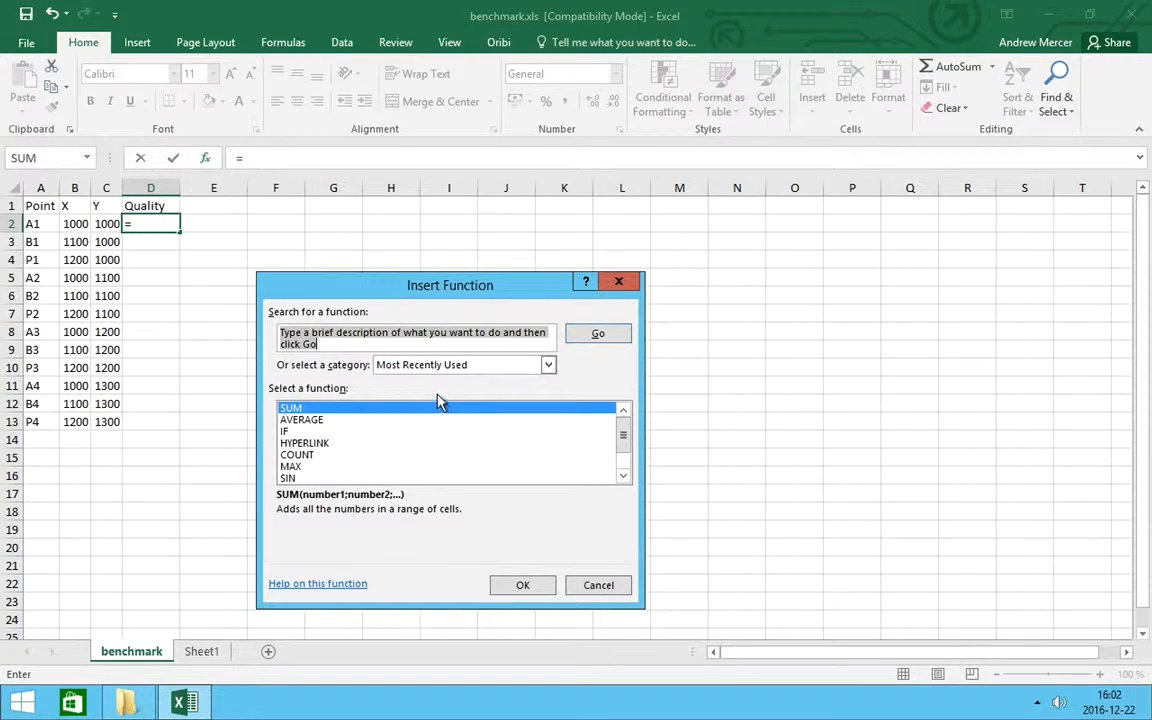
{"action": "left_click", "coordinate": [549, 366]}
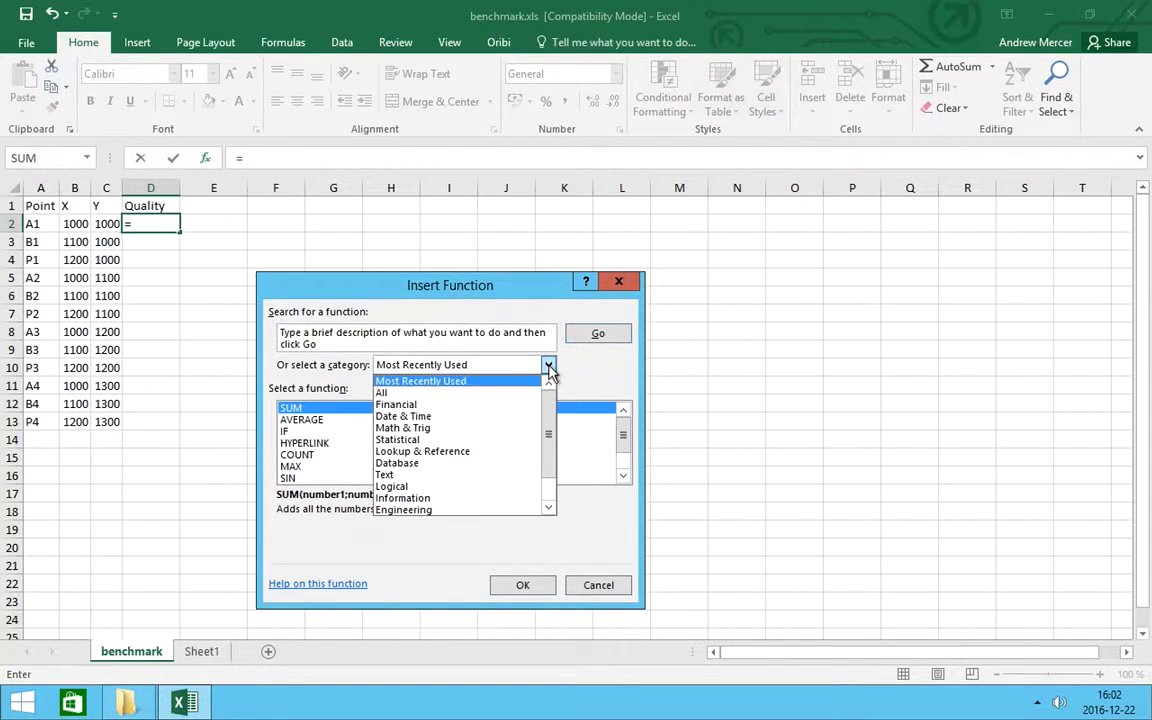
{"action": "left_click", "coordinate": [466, 392]}
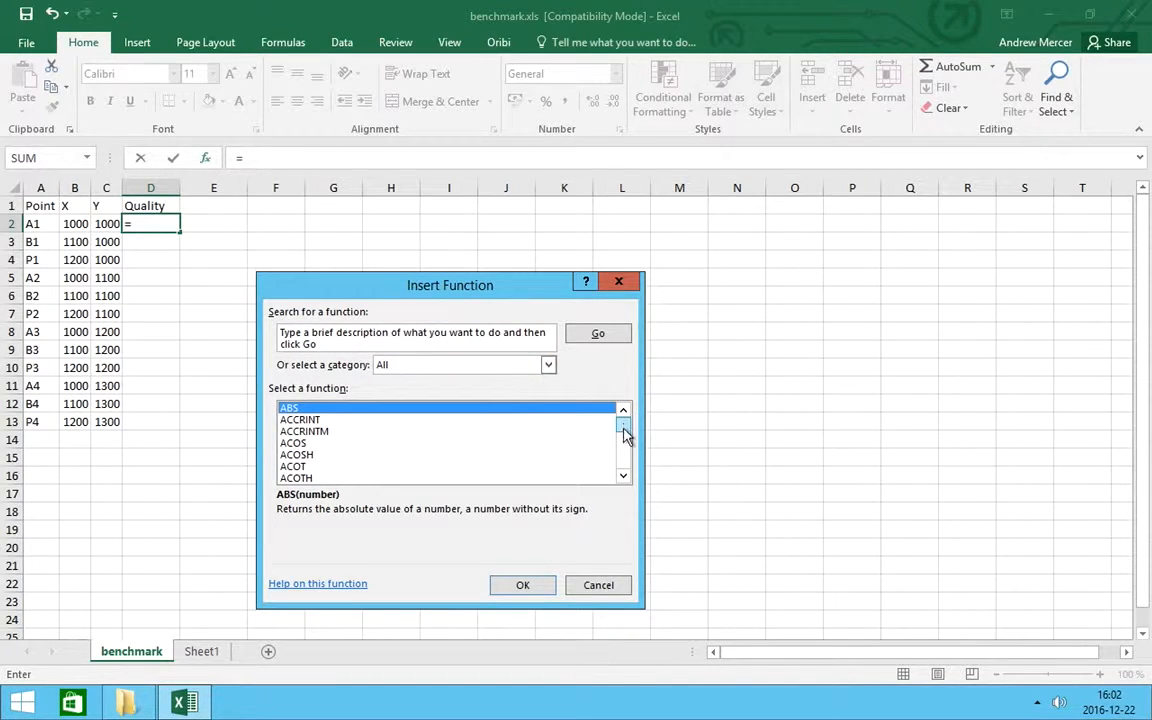
{"action": "left_click_drag", "start_coordinate": [624, 431], "coordinate": [620, 470]}
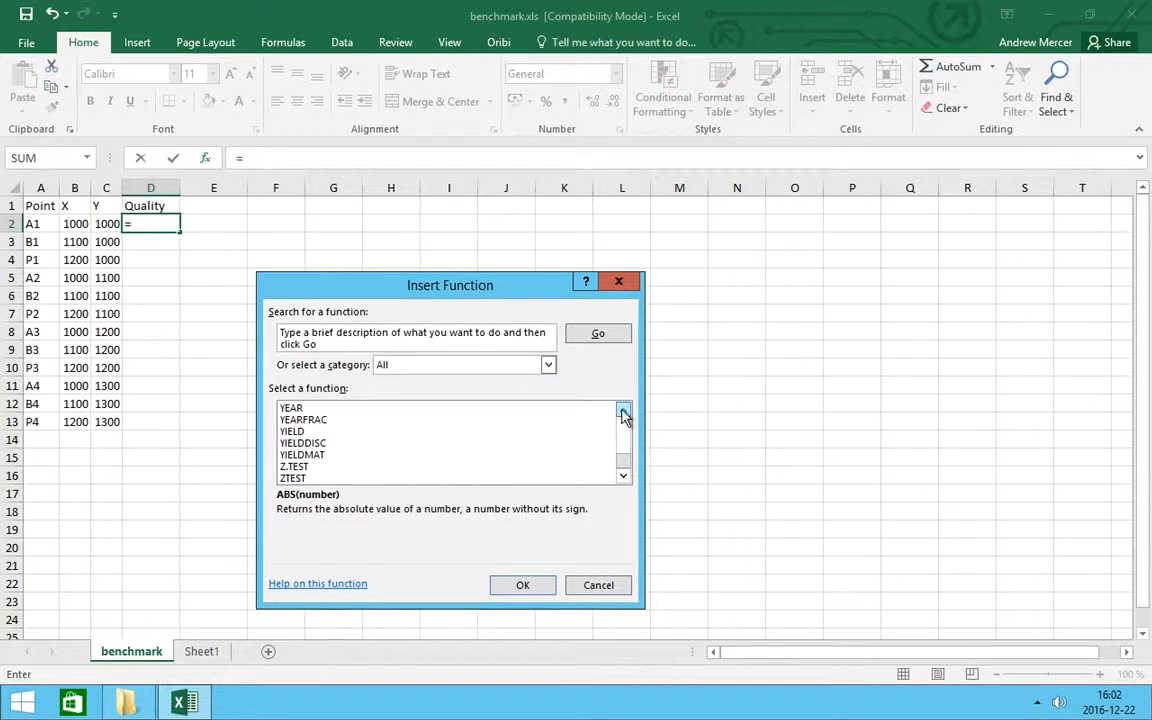
{"action": "triple_click", "coordinate": [624, 413]}
{"action": "triple_click", "coordinate": [624, 413]}
{"action": "triple_click", "coordinate": [624, 413]}
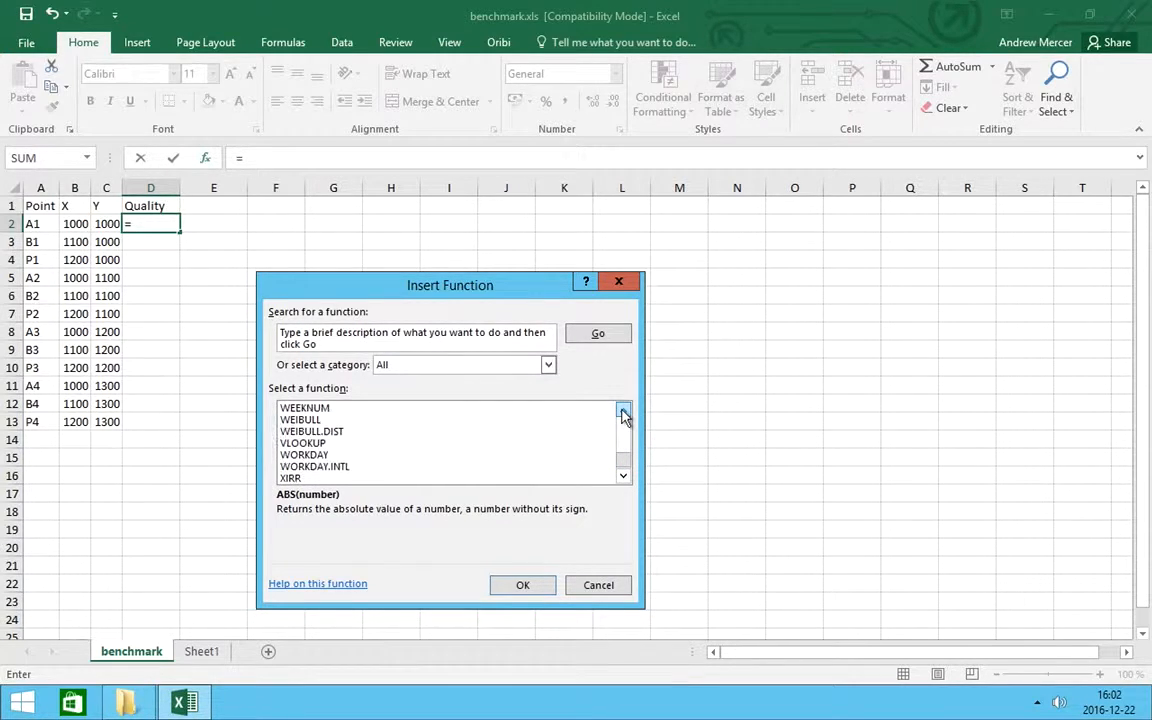
{"action": "left_click", "coordinate": [304, 446]}
{"action": "double_click", "coordinate": [304, 446]}
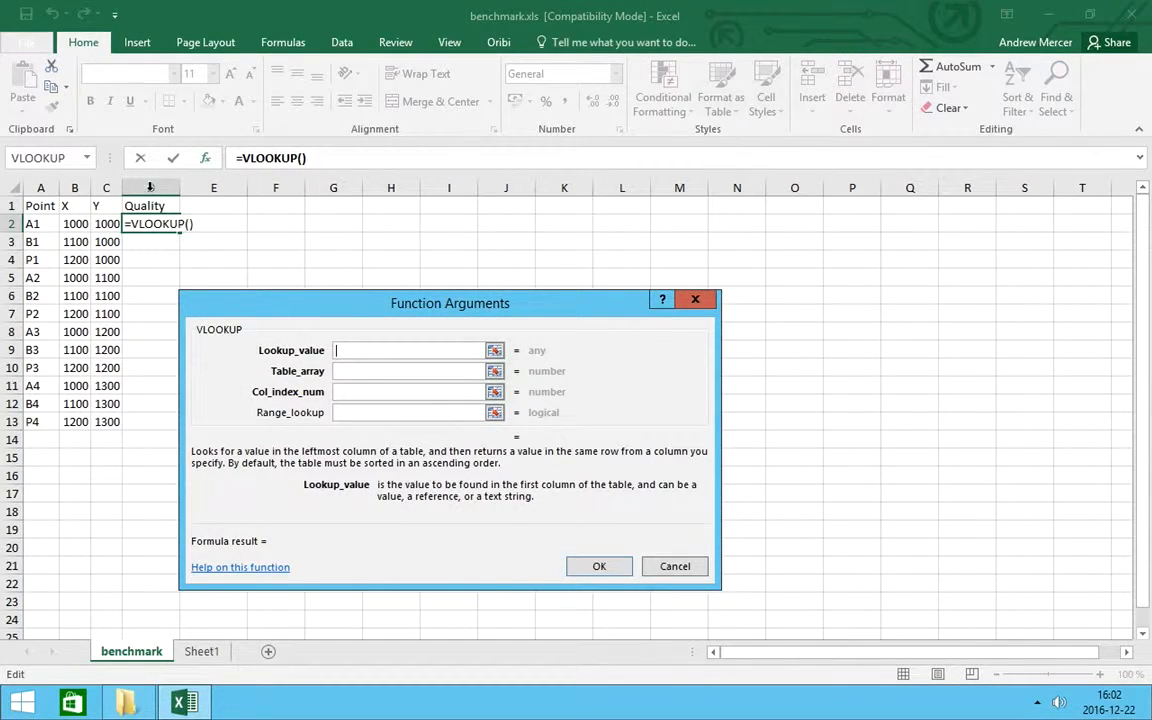
Set the VLOOKUP lookup value to A2 and the table array to Sheet1!A1:B3.
{"action": "left_click", "coordinate": [43, 227]}
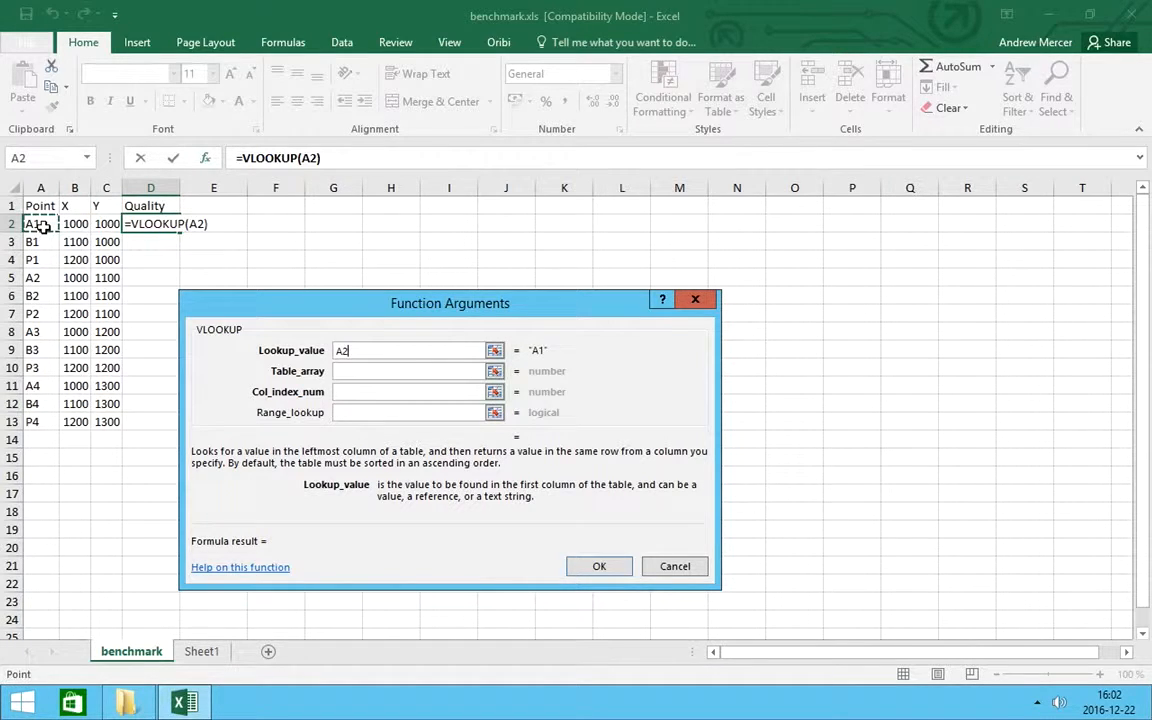
{"action": "left_click", "coordinate": [494, 372]}
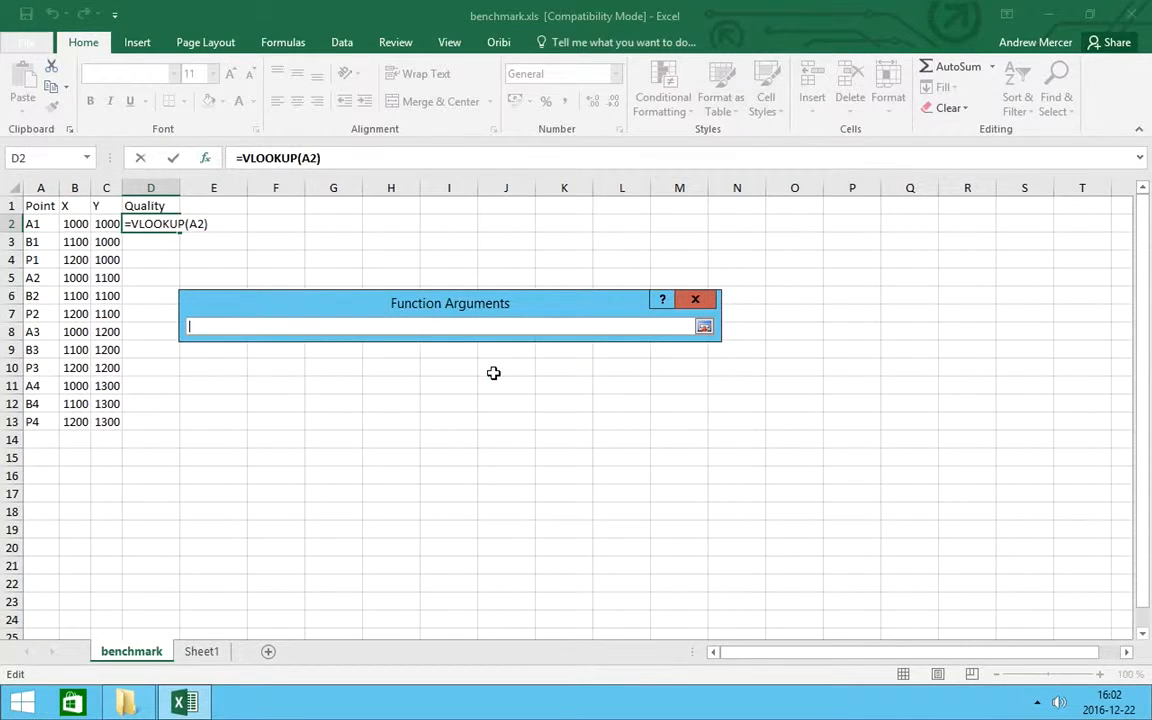
{"action": "left_click", "coordinate": [207, 656]}
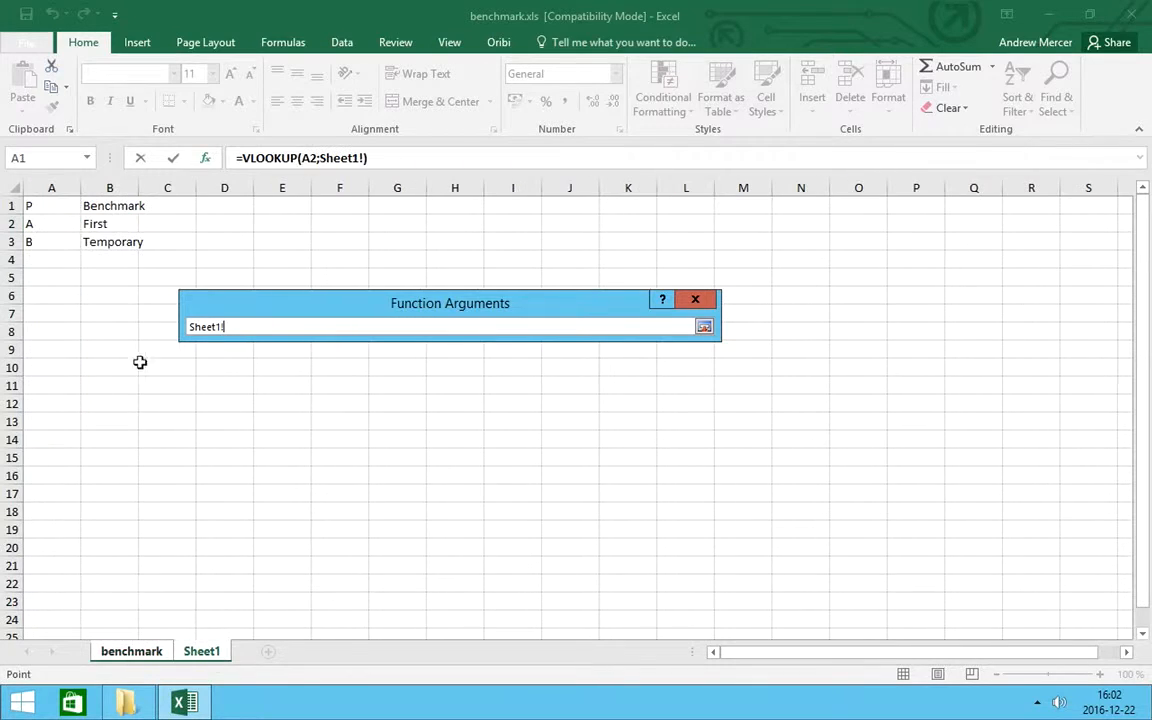
{"action": "left_click_drag", "start_coordinate": [53, 204], "coordinate": [113, 246]}
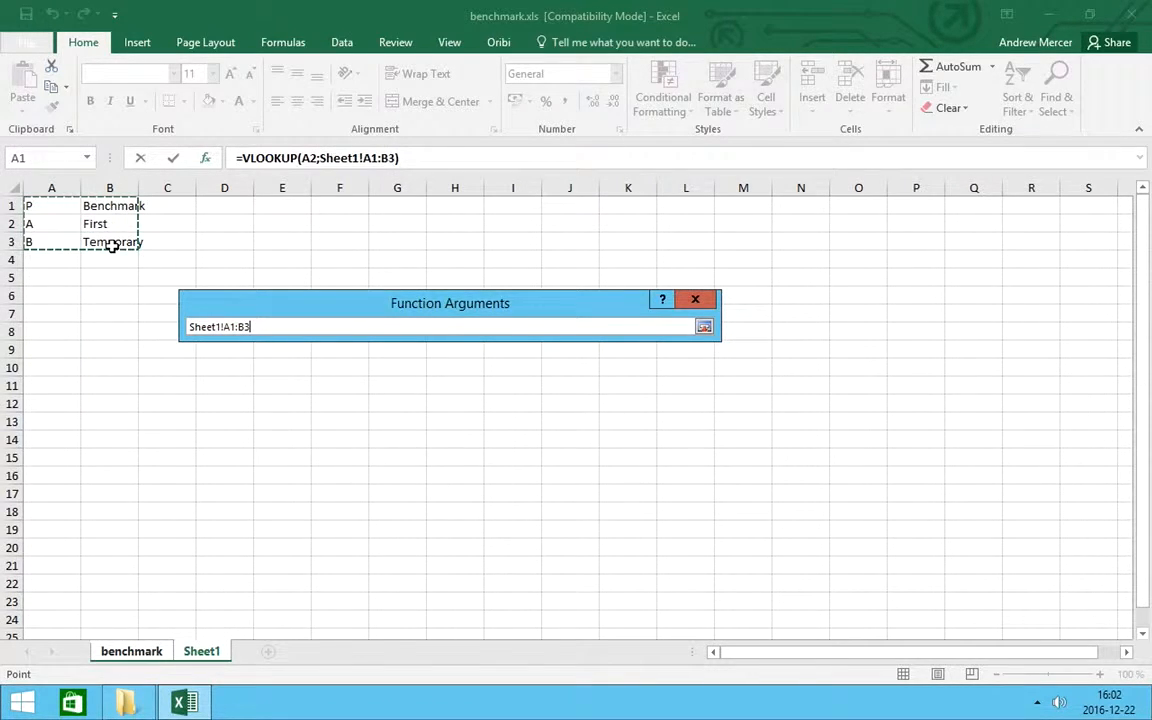
{"action": "left_click", "coordinate": [704, 327]}
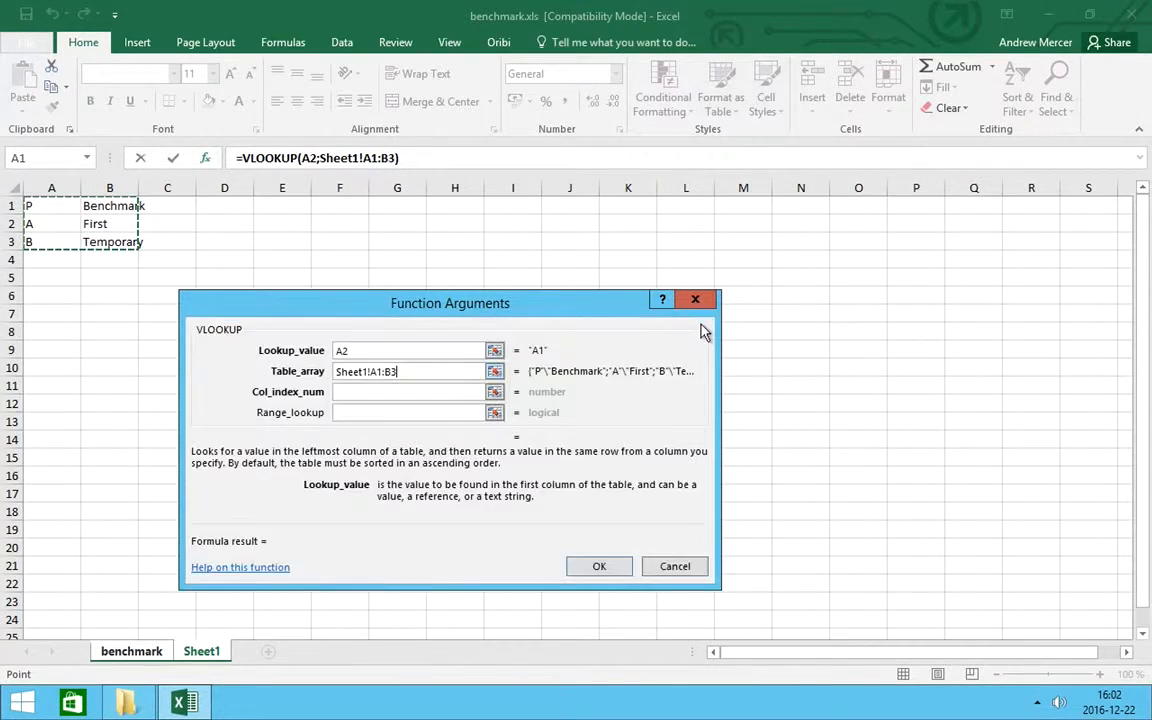
Complete the VLOOKUP in D2 with column index 2 and range lookup 0.
{"action": "left_click", "coordinate": [377, 393]}
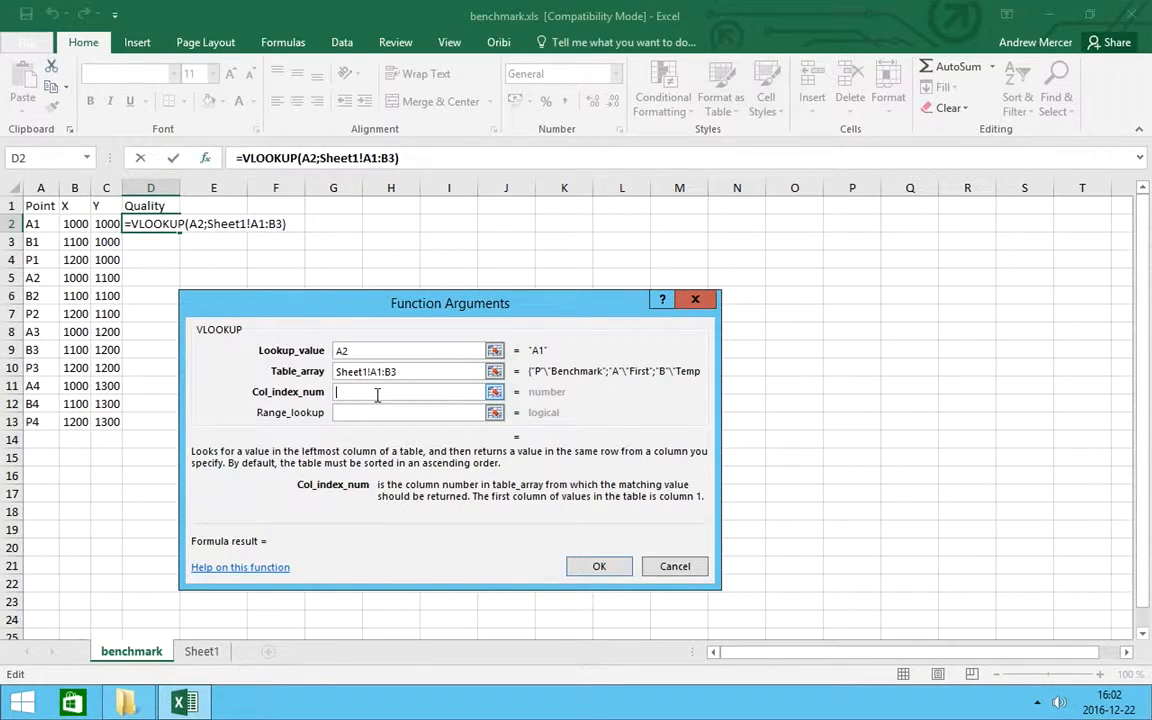
{"action": "type", "text": "2"}
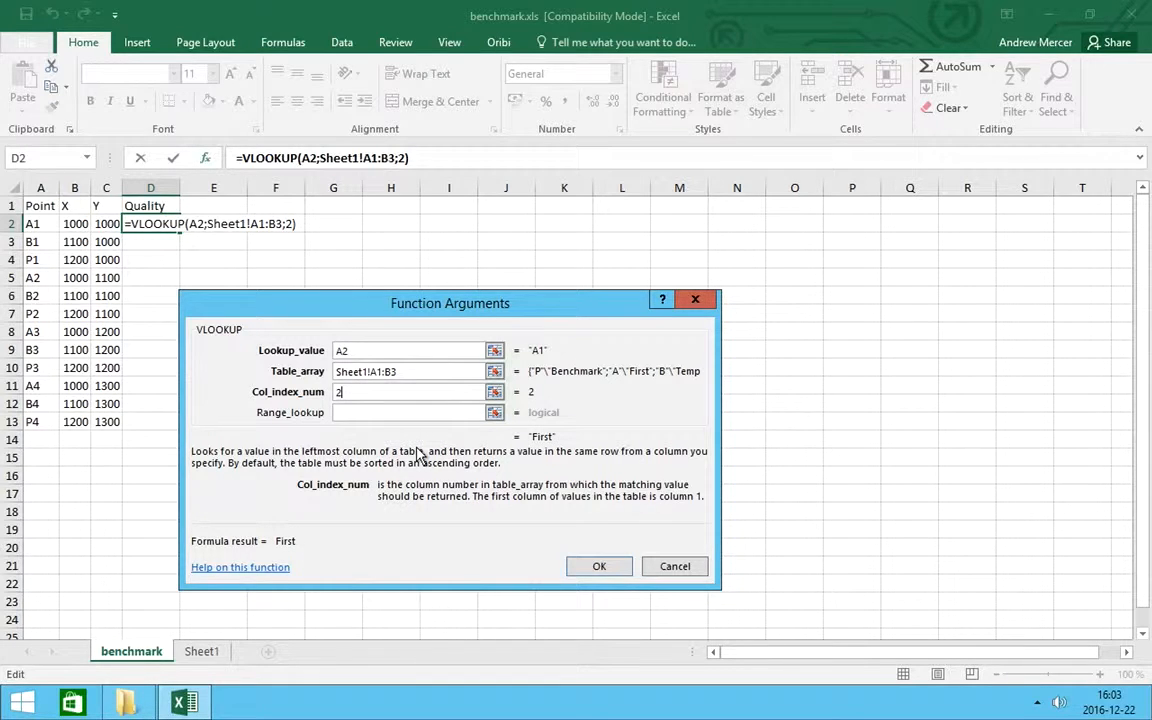
{"action": "left_click", "coordinate": [356, 411]}
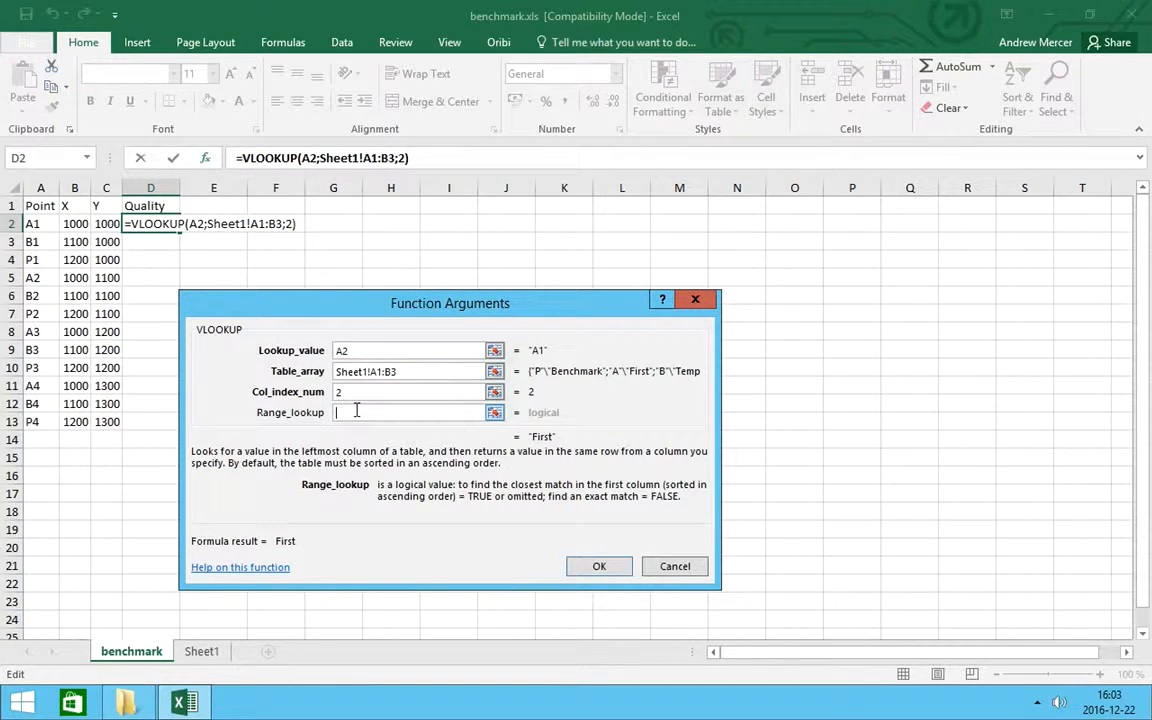
{"action": "type", "text": "0"}
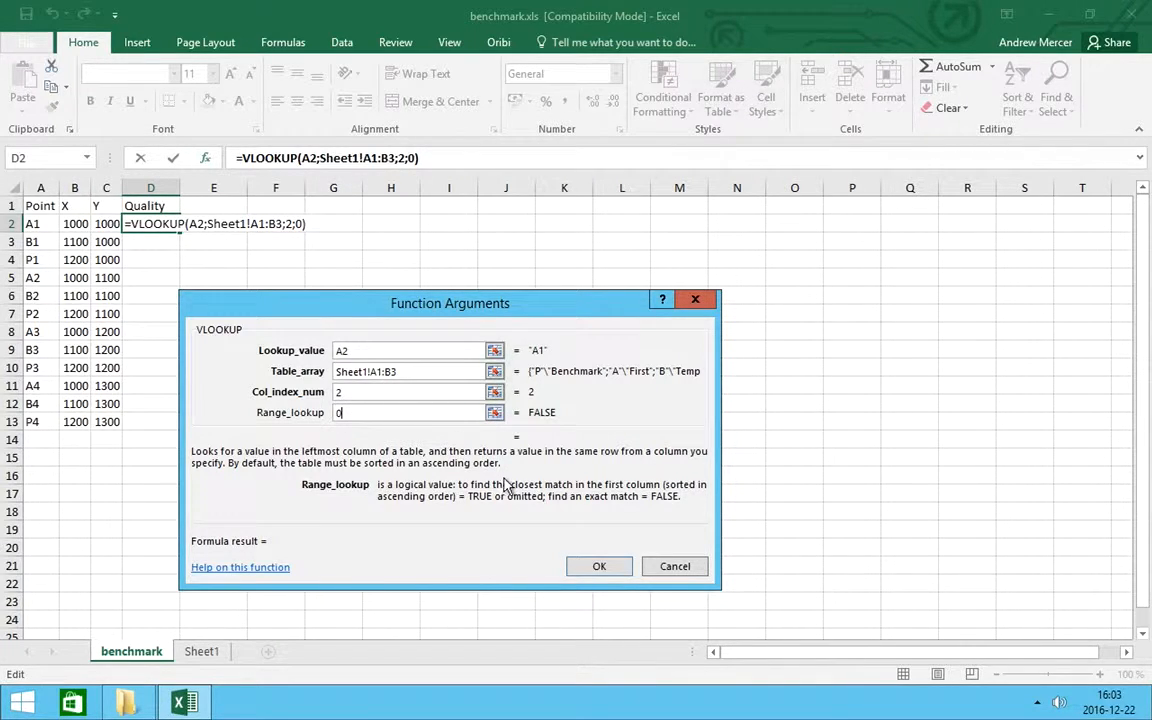
{"action": "left_click", "coordinate": [598, 569]}
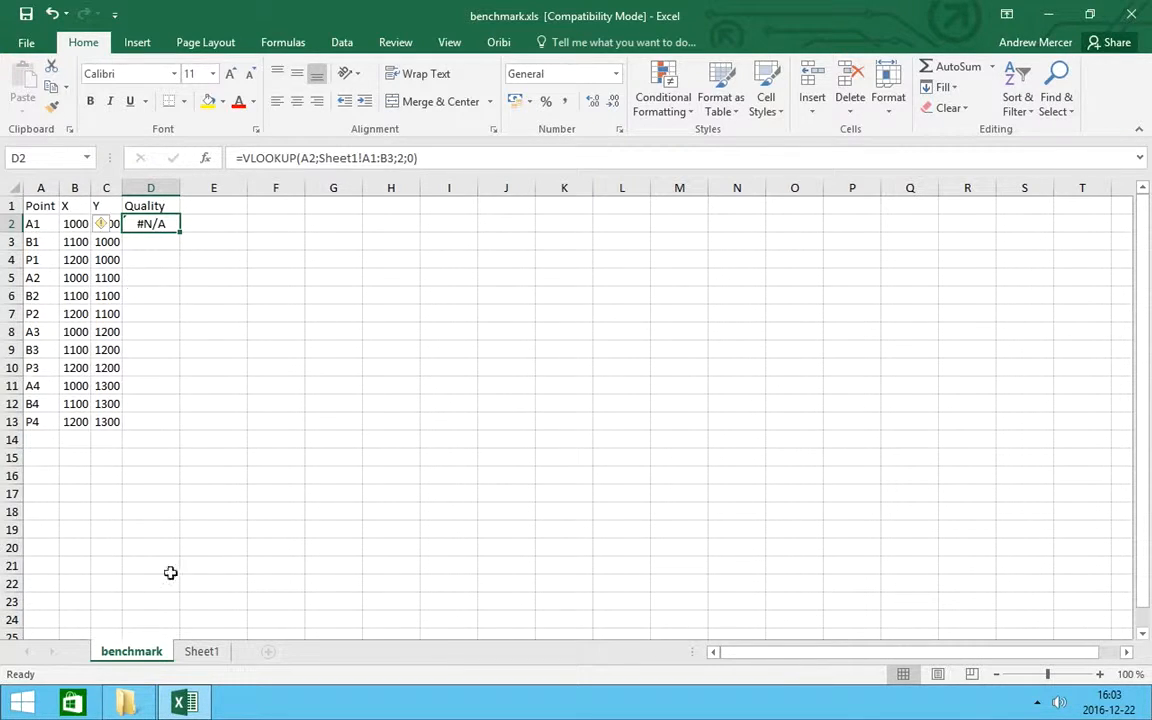
Compare the point names on the benchmark sheet with the lookup codes in column A of Sheet1.
{"action": "left_click", "coordinate": [203, 653]}
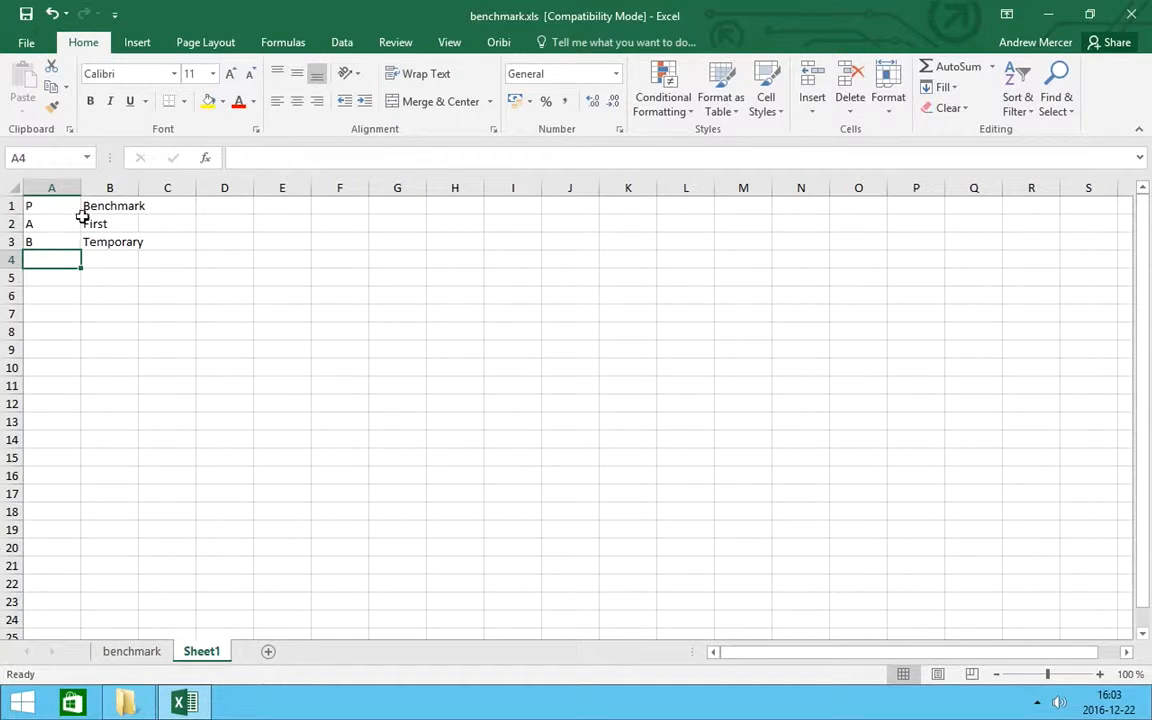
{"action": "left_click", "coordinate": [138, 656]}
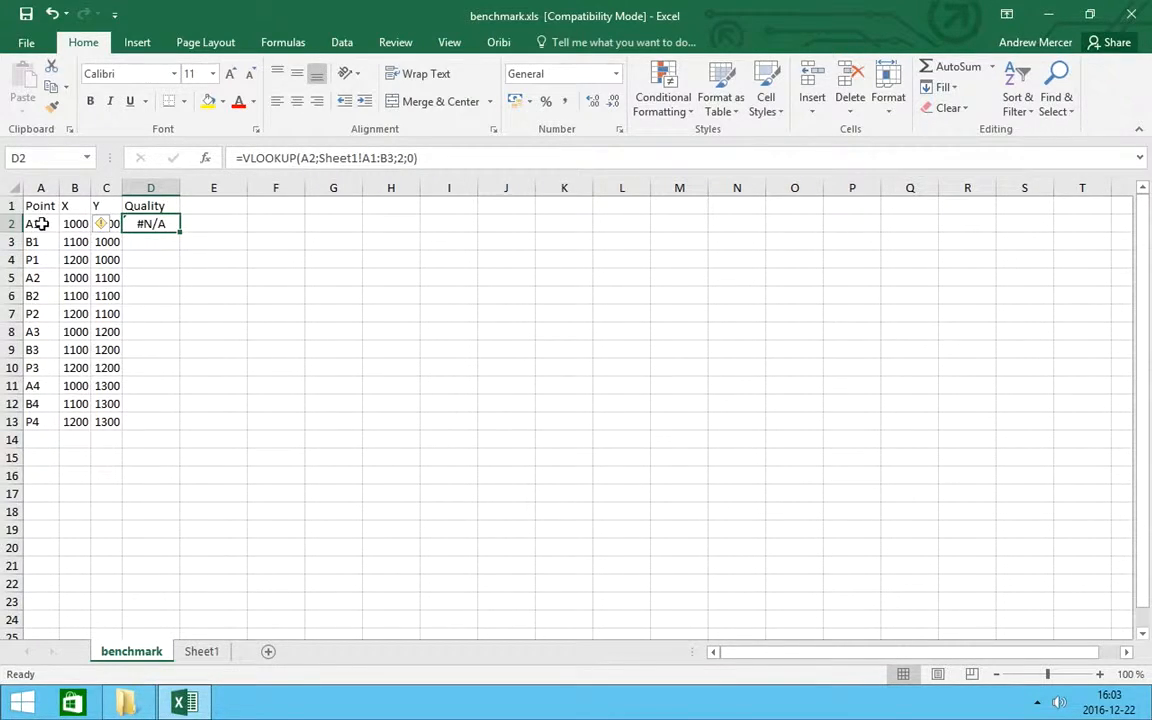
{"action": "left_click", "coordinate": [201, 653]}
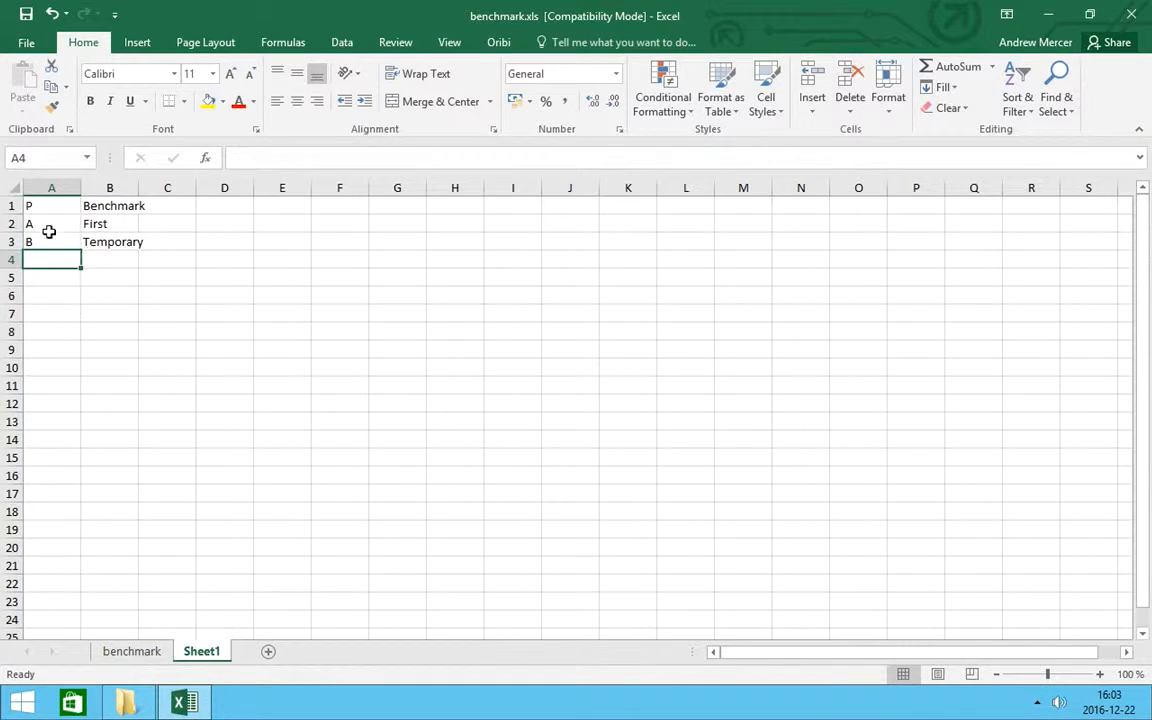
{"action": "left_click", "coordinate": [134, 653]}
Start a trial formula in E2 and insert the LEFT function from the Text category.
{"action": "left_click", "coordinate": [213, 224]}
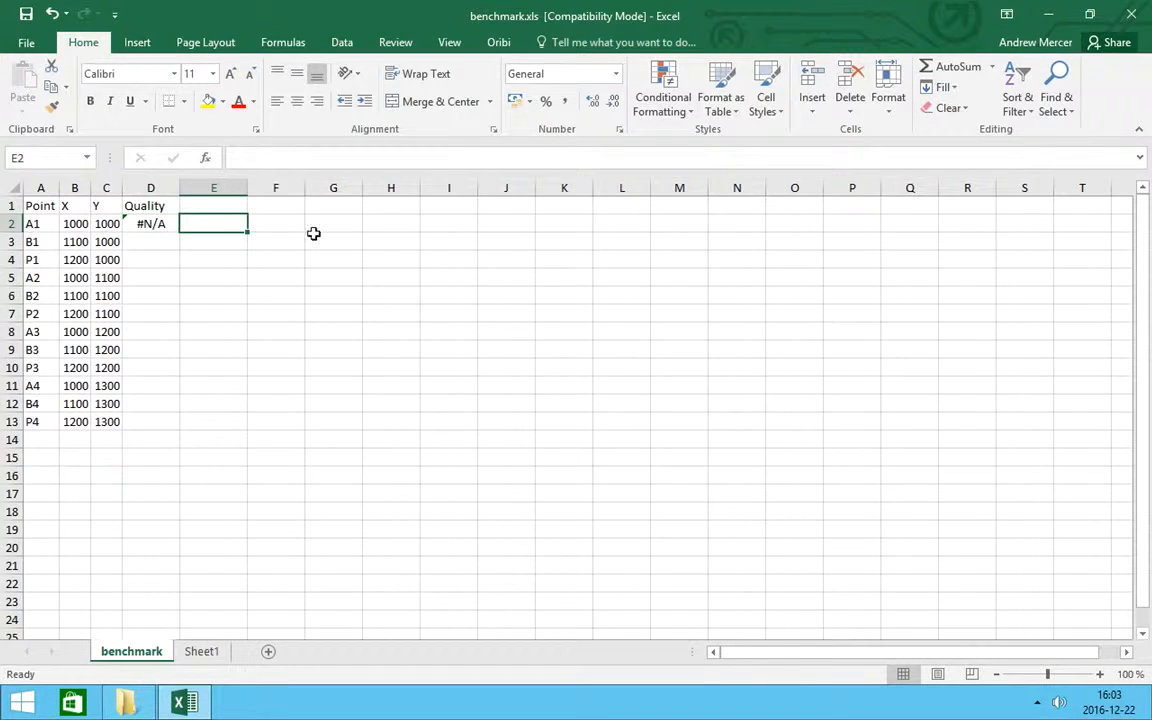
{"action": "type", "text": "="}
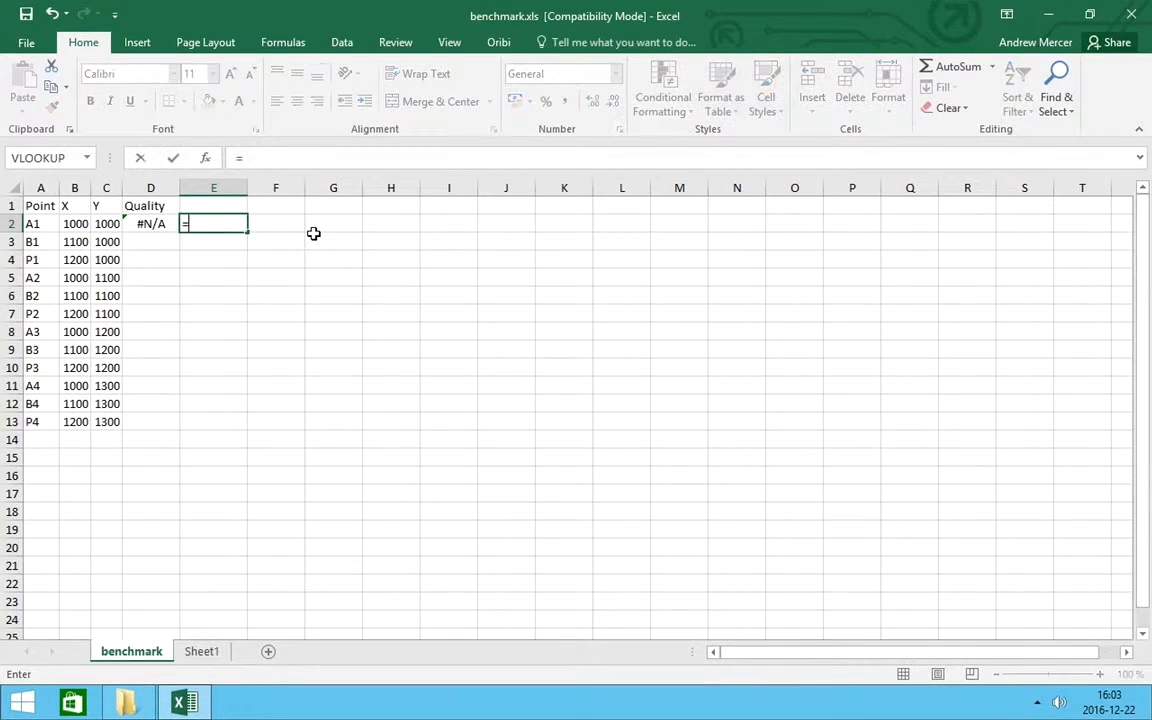
{"action": "left_click", "coordinate": [205, 158]}
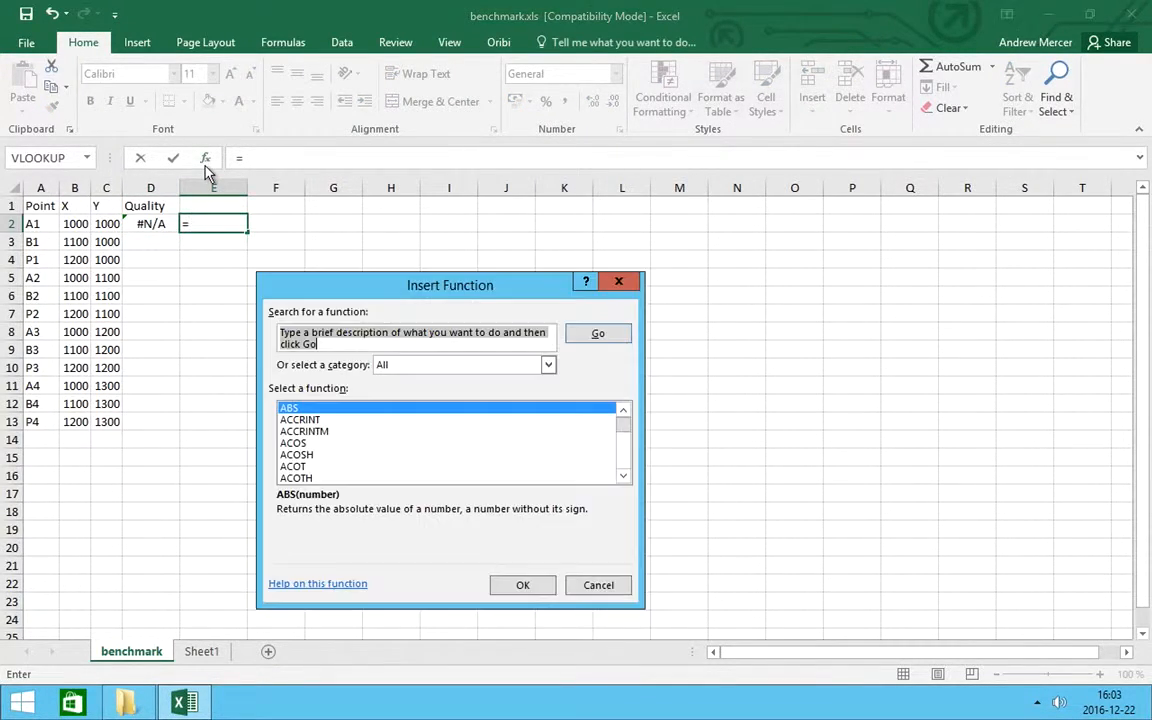
{"action": "left_click", "coordinate": [548, 365]}
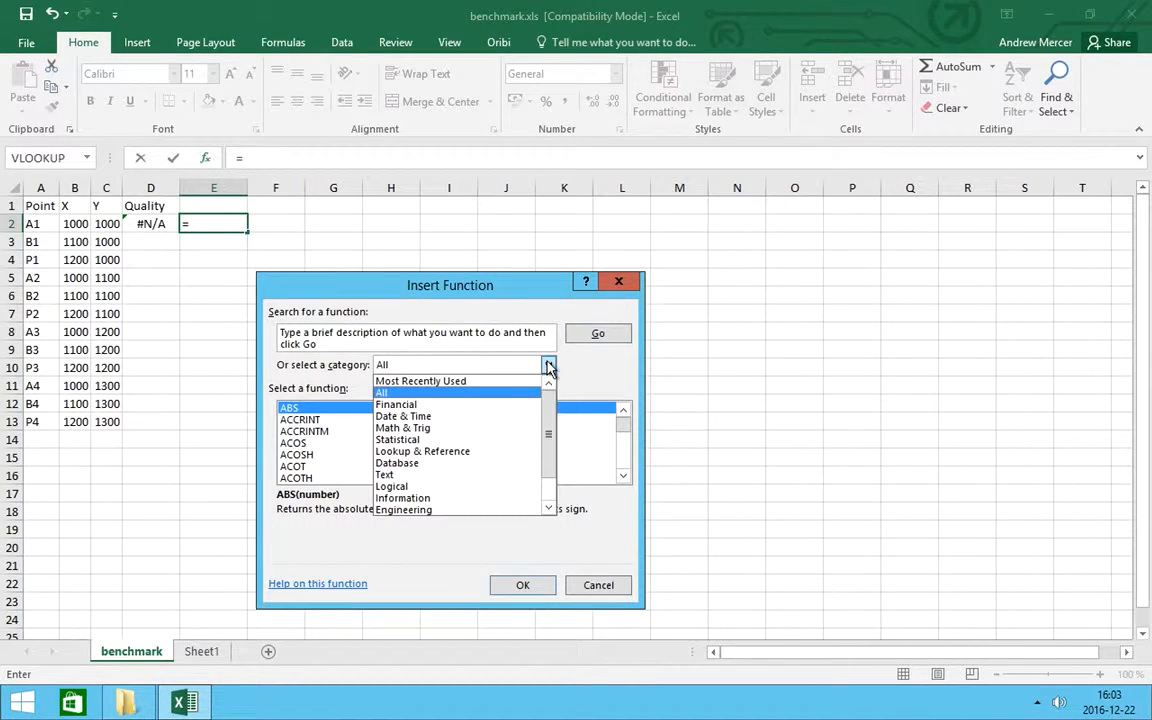
{"action": "left_click", "coordinate": [393, 474]}
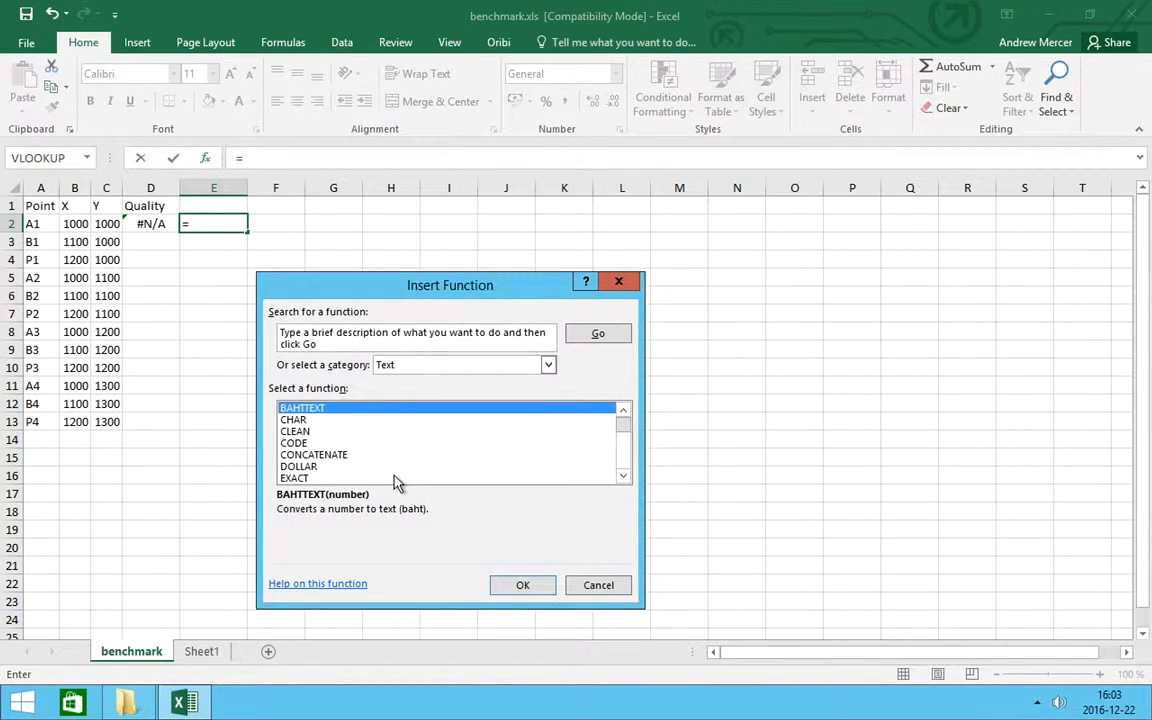
{"action": "left_click_drag", "start_coordinate": [624, 478], "coordinate": [623, 477]}
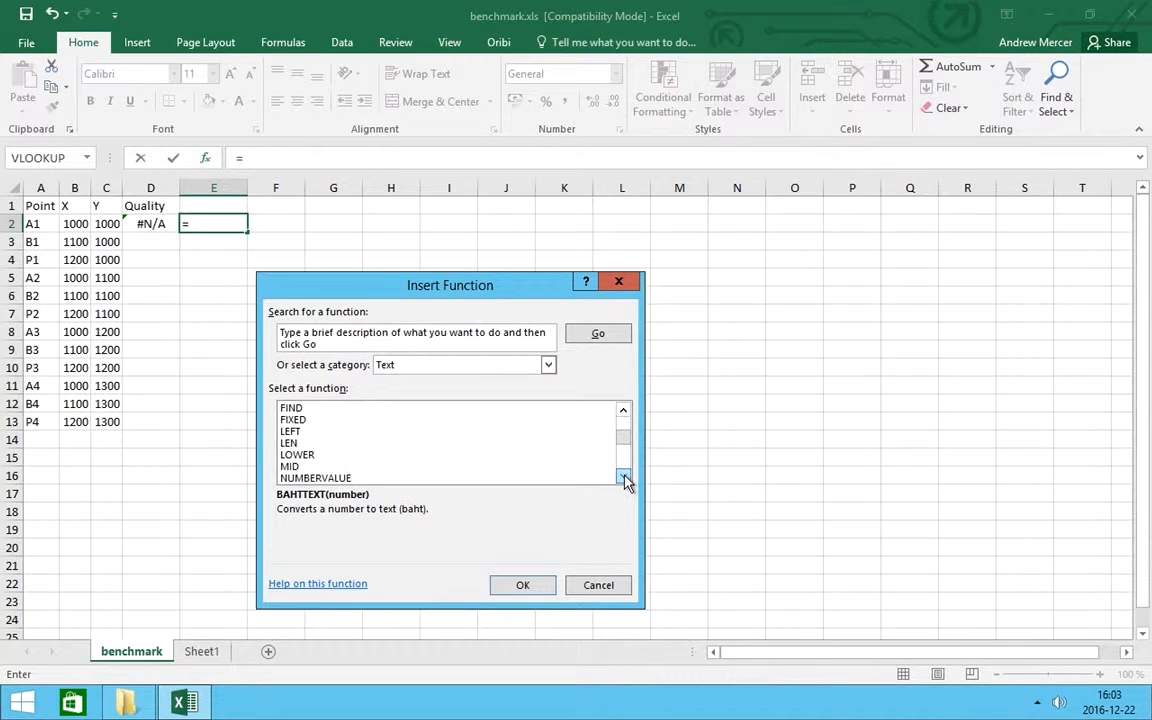
{"action": "left_click", "coordinate": [293, 432]}
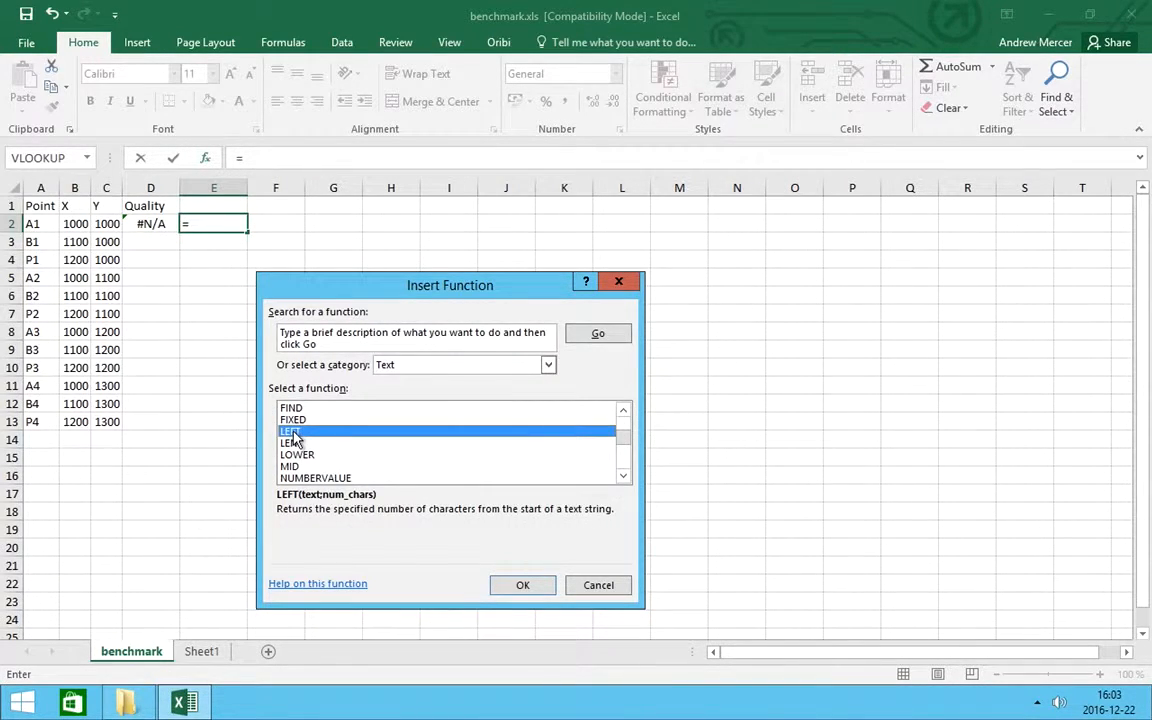
{"action": "left_click", "coordinate": [520, 585]}
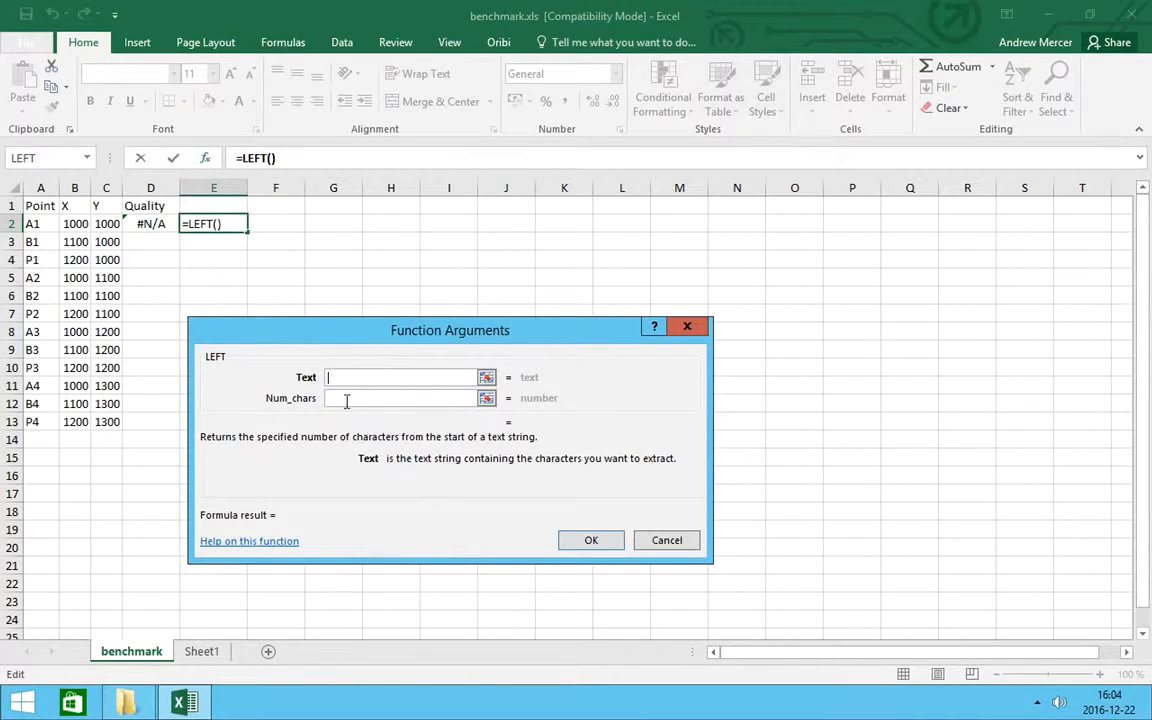
Complete the LEFT function in E2 with A2 as the text and 1 as the number of characters.
{"action": "left_click", "coordinate": [33, 224]}
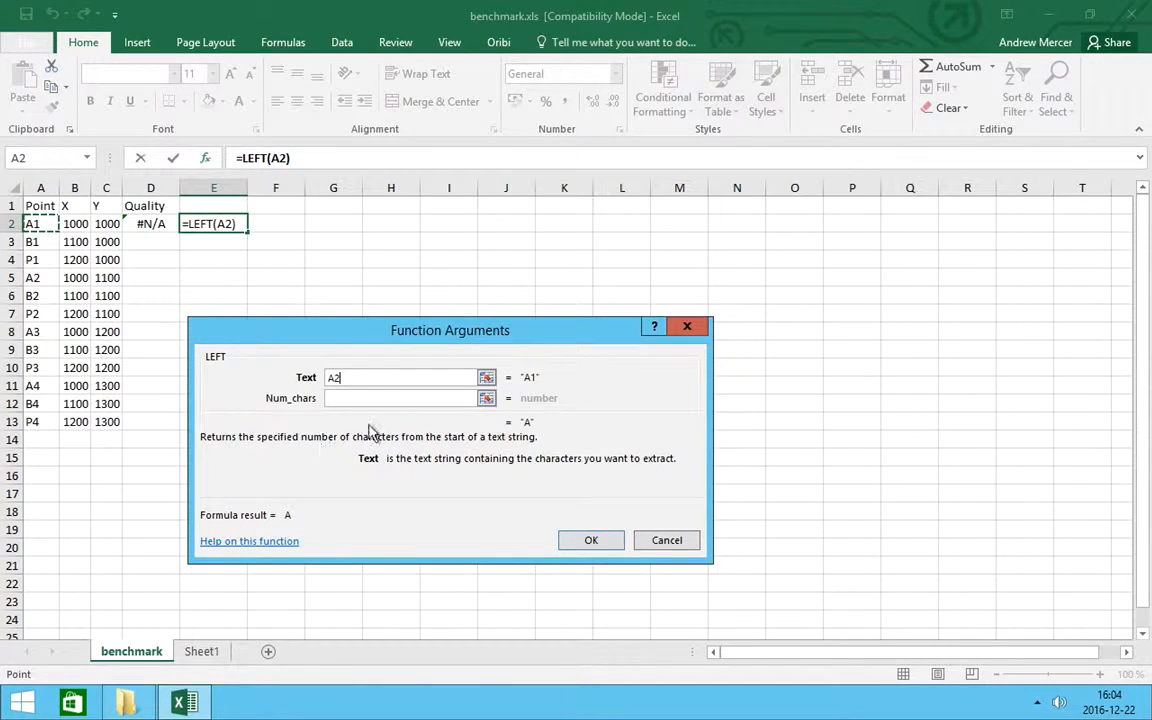
{"action": "left_click", "coordinate": [363, 399]}
{"action": "type", "text": "1"}
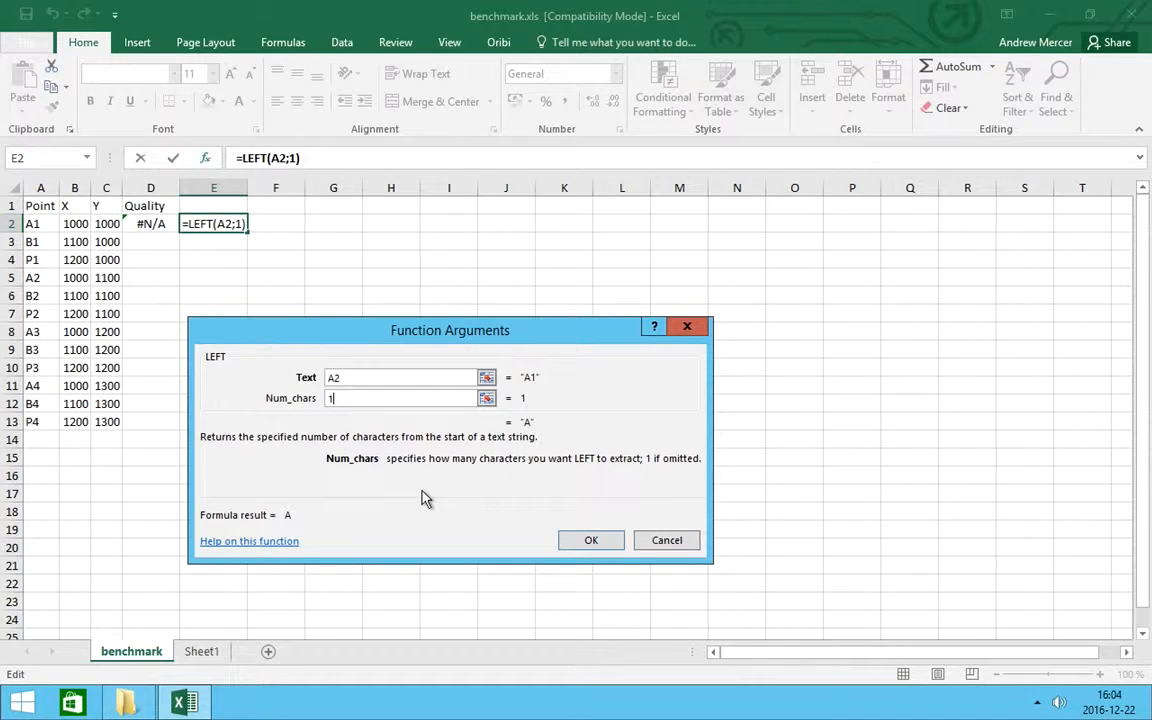
{"action": "left_click", "coordinate": [591, 541]}
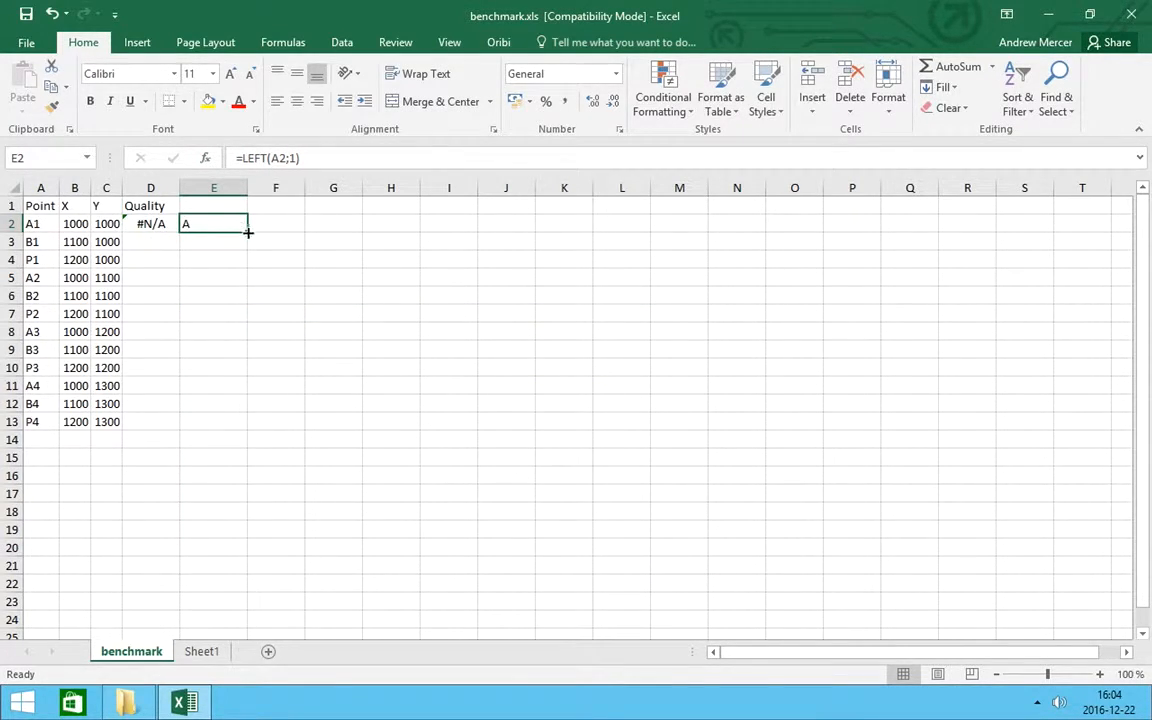
Fill the trial LEFT formula down from E2 to E13 and clear the filled range.
{"action": "left_click_drag", "start_coordinate": [249, 232], "coordinate": [252, 429]}
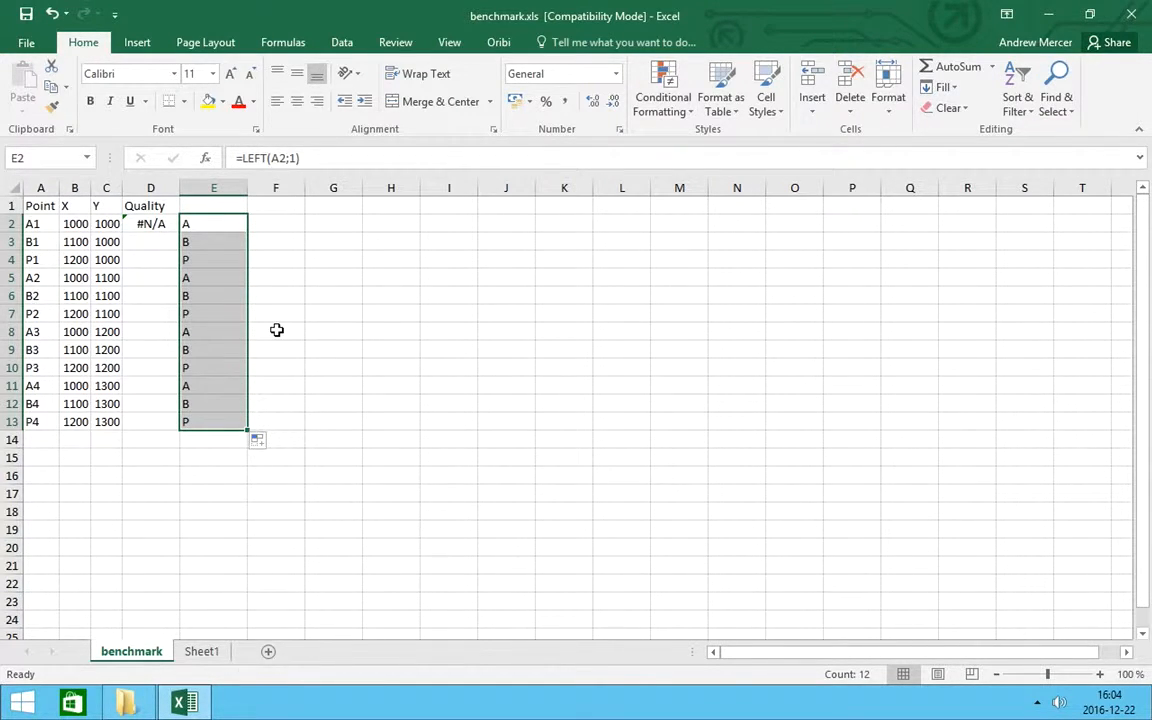
{"action": "key", "text": "Delete"}
Wrap the lookup value of the VLOOKUP formula in D2 in a LEFT function, giving LEFT(A2;1).
{"action": "left_click", "coordinate": [145, 223]}
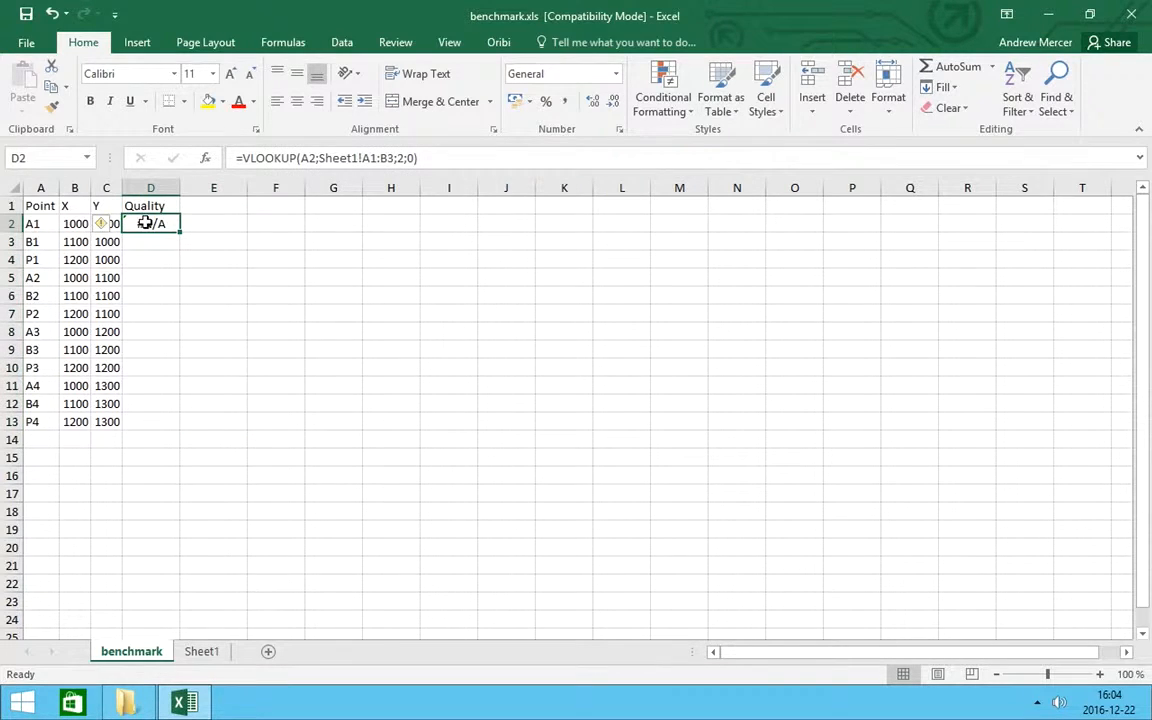
{"action": "left_click", "coordinate": [310, 158]}
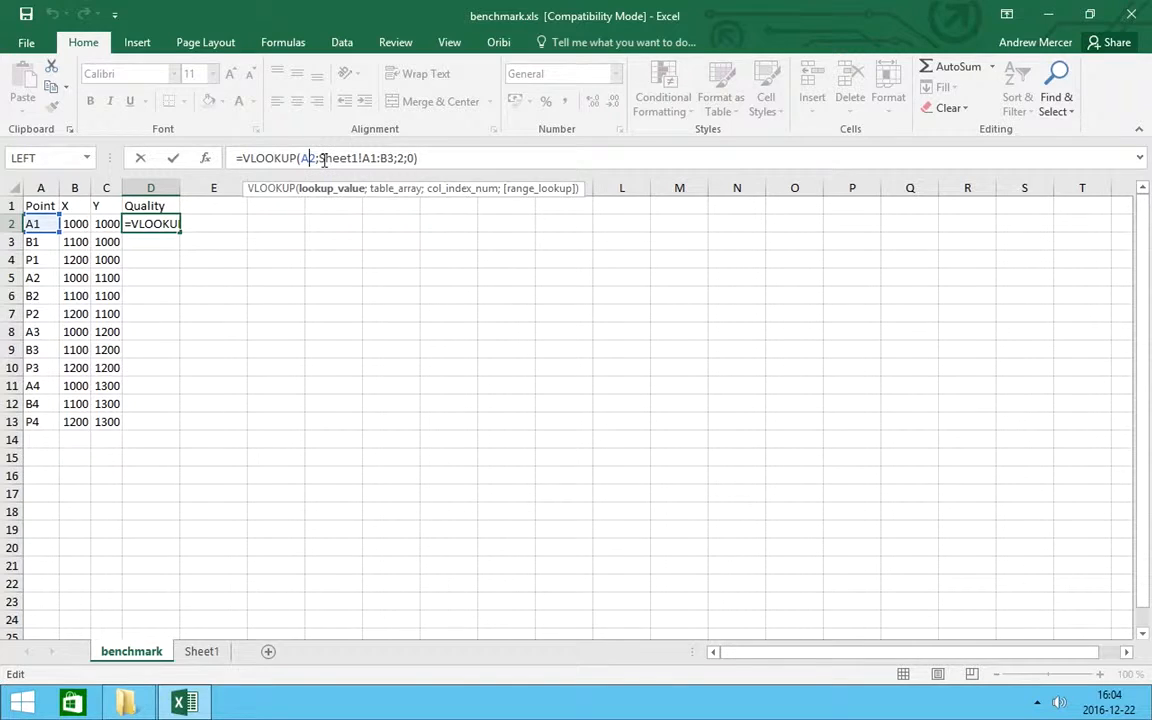
{"action": "key", "text": "Right"}
{"action": "type", "text": "left"}
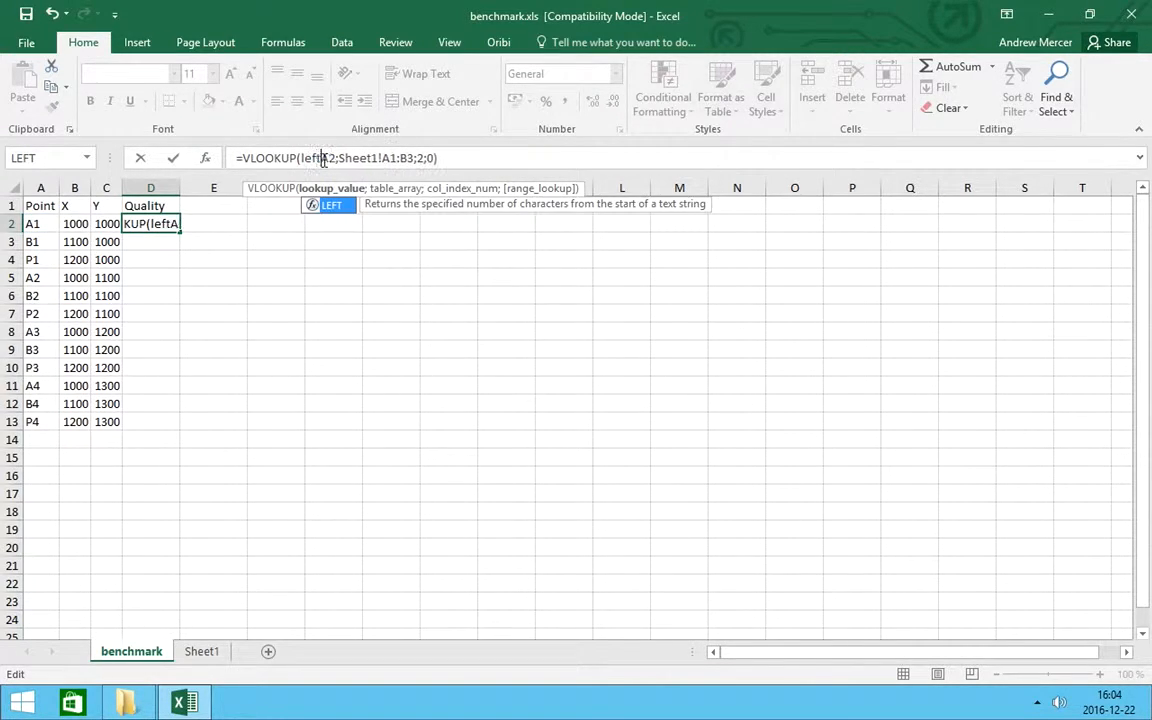
{"action": "type", "text": "(A2"}
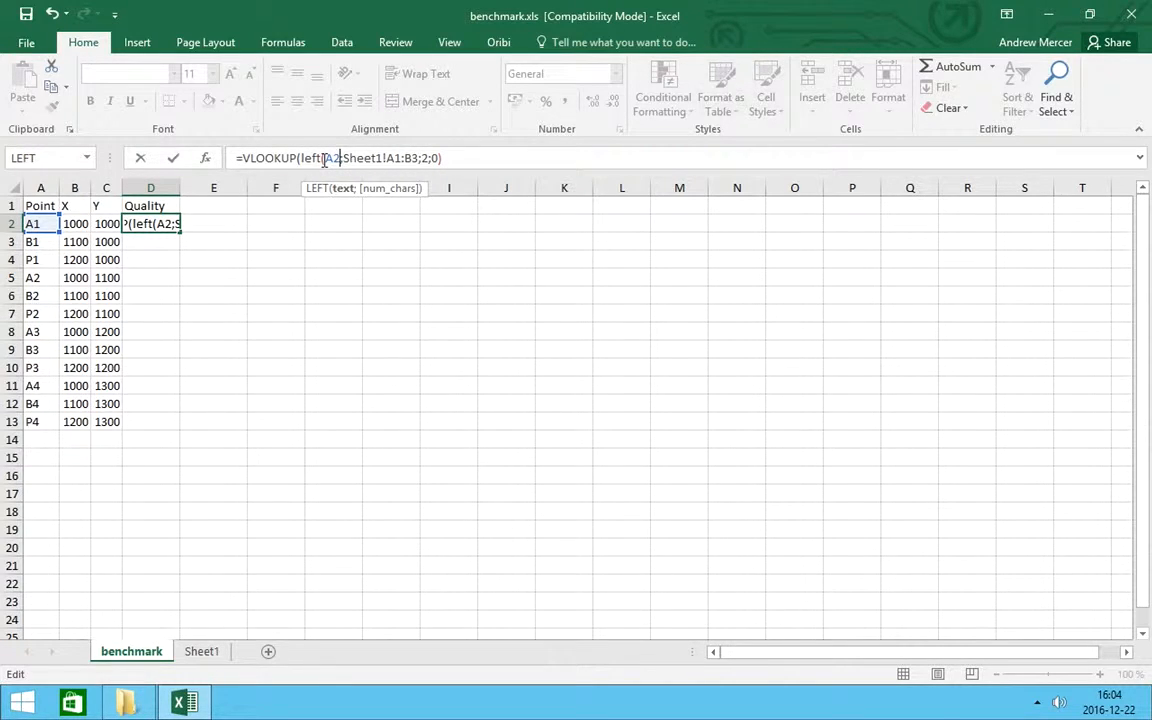
{"action": "type", "text": ";1"}
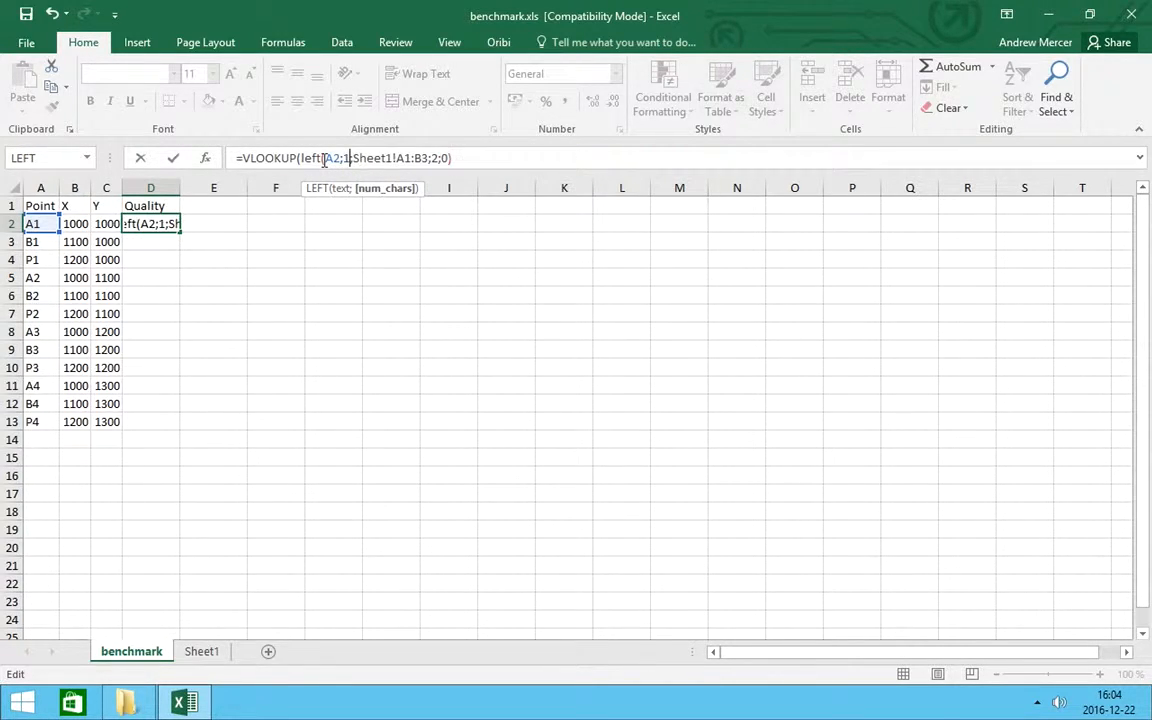
{"action": "type", "text": ")"}
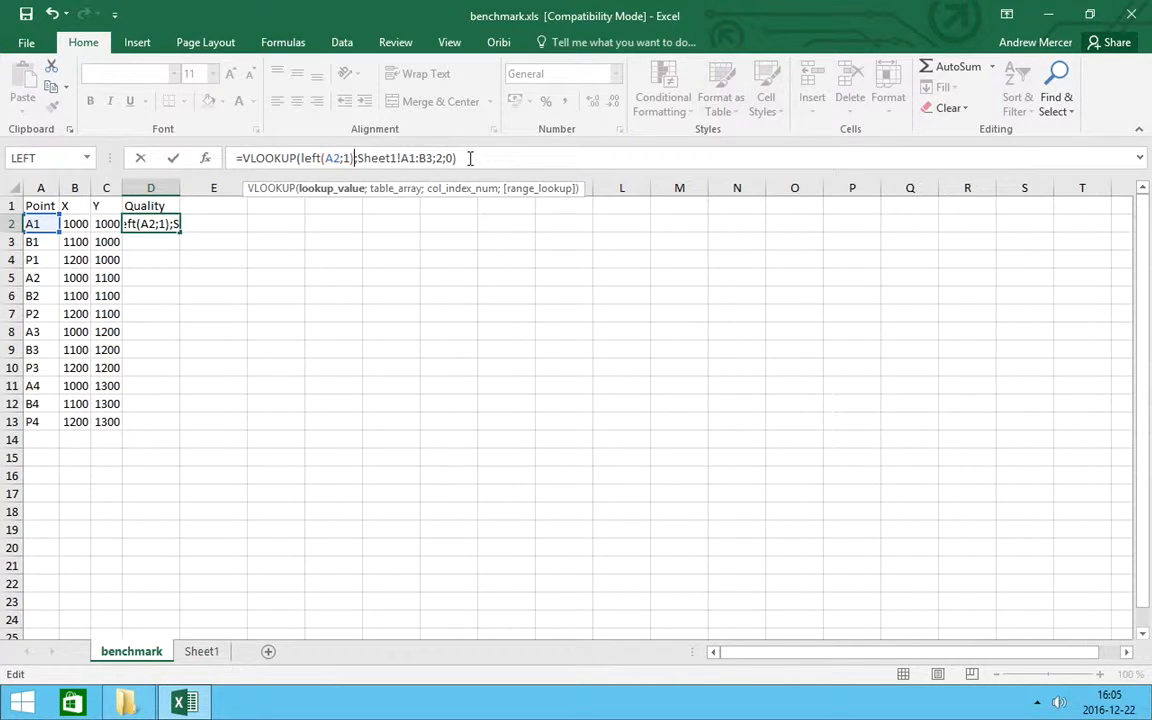
{"action": "key", "text": "Return"}
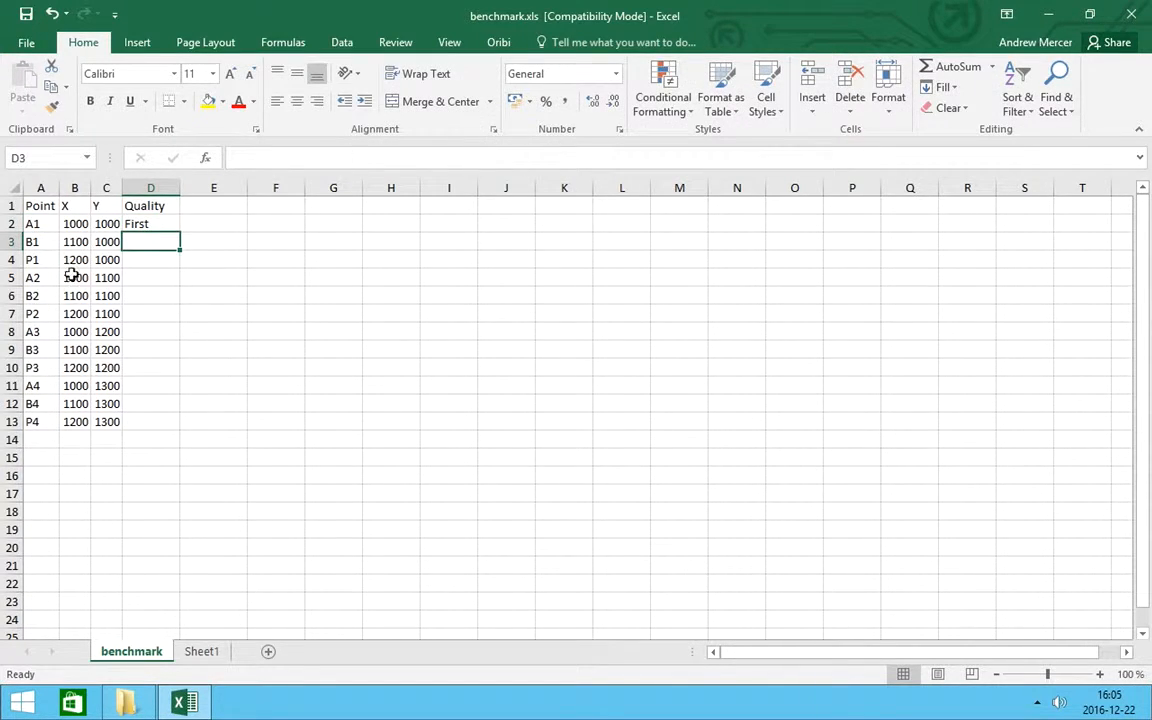
Compare the arguments of the VLOOKUP formula in D2 with the codes and descriptions in the Sheet1 table.
{"action": "left_click", "coordinate": [150, 224]}
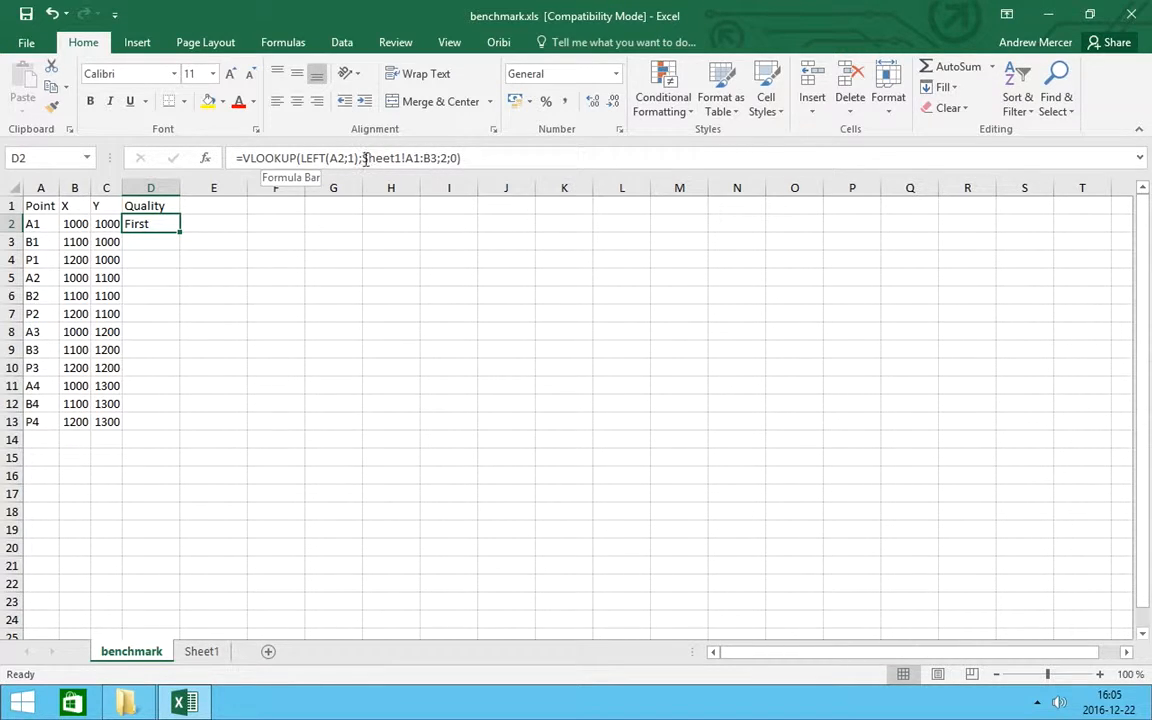
{"action": "left_click", "coordinate": [203, 653]}
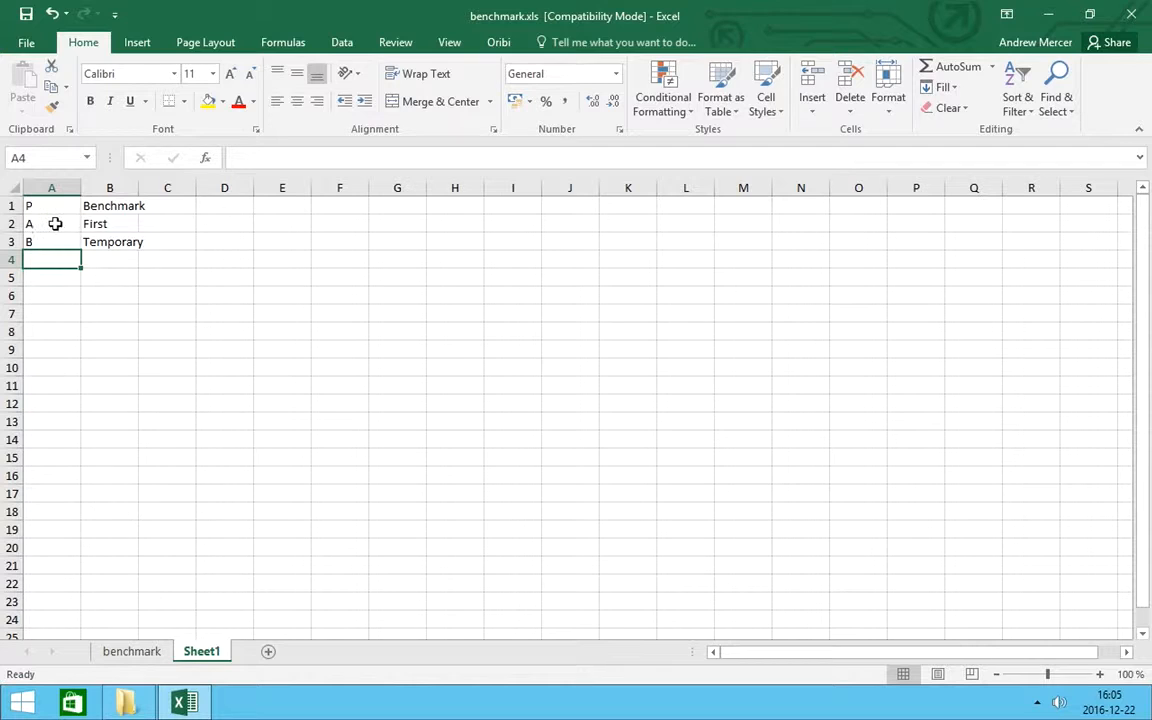
{"action": "left_click", "coordinate": [134, 652]}
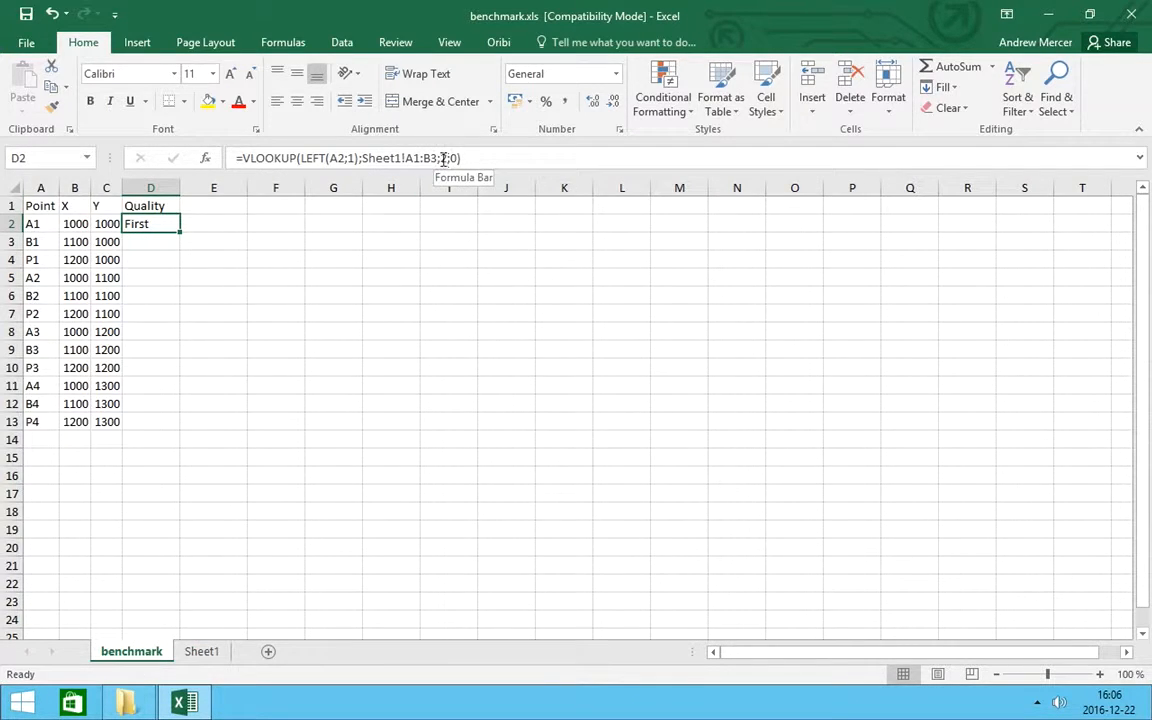
{"action": "left_click", "coordinate": [201, 652]}
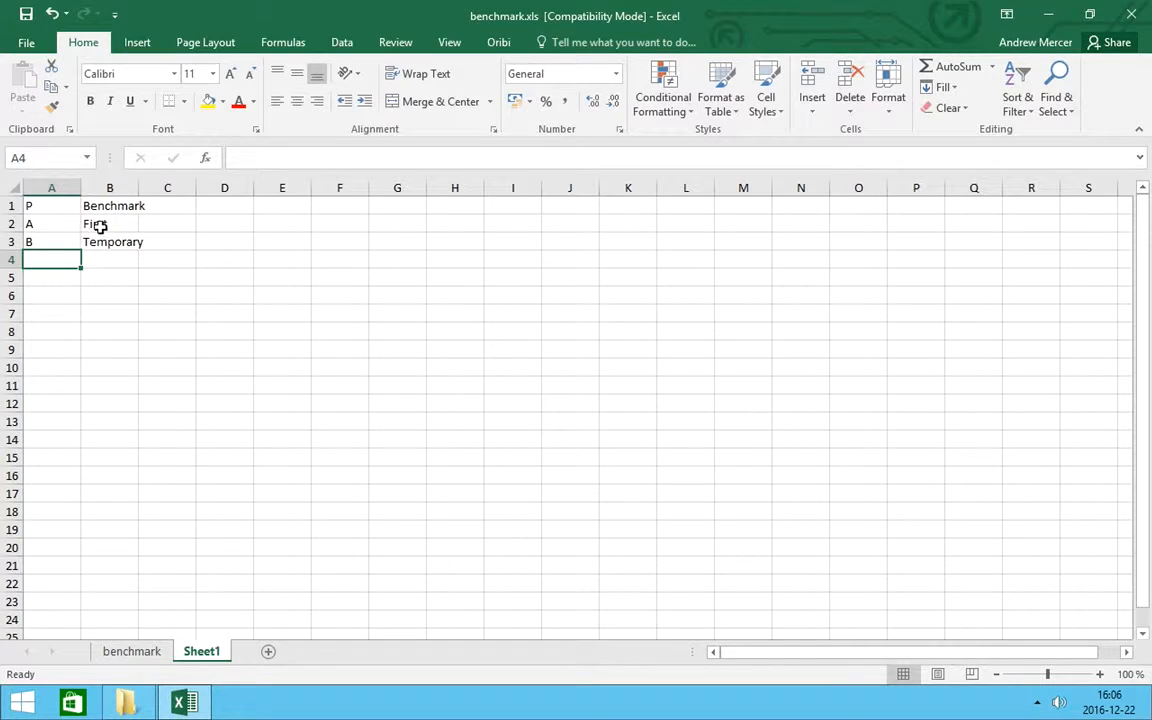
{"action": "left_click", "coordinate": [131, 652]}
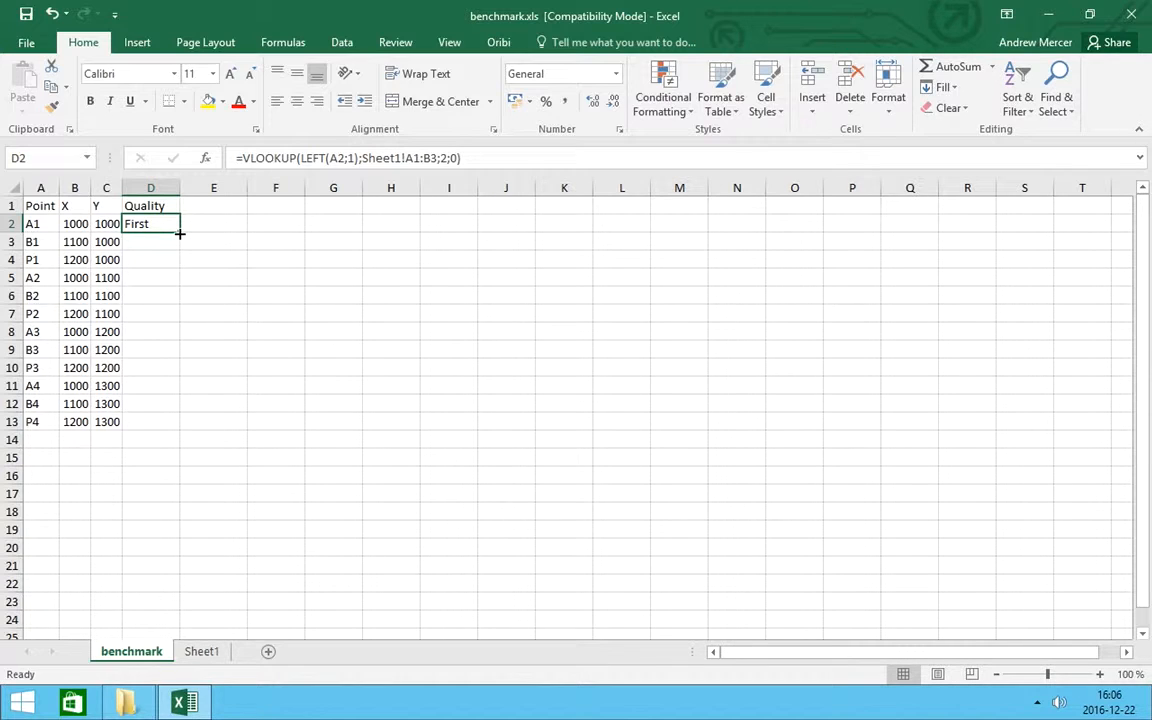
Try filling the D2 formula down to D13 with the relative table range and undo the fill.
{"action": "left_click_drag", "start_coordinate": [179, 233], "coordinate": [173, 430]}
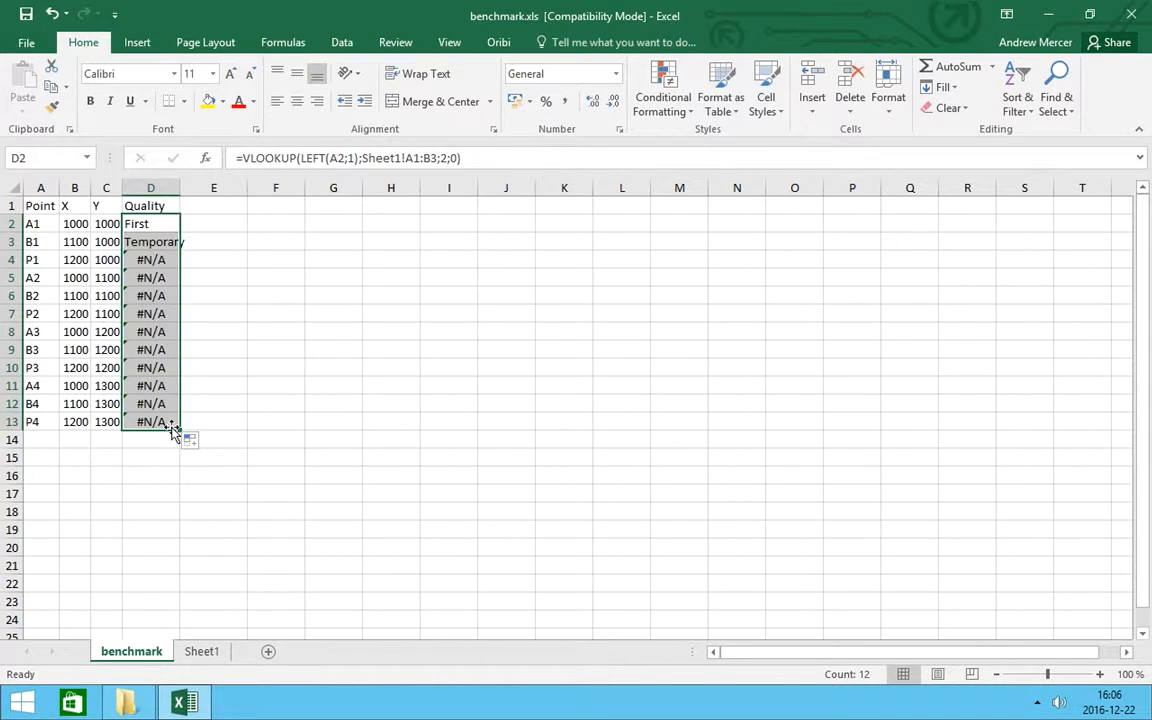
{"action": "key", "text": "ctrl+z"}
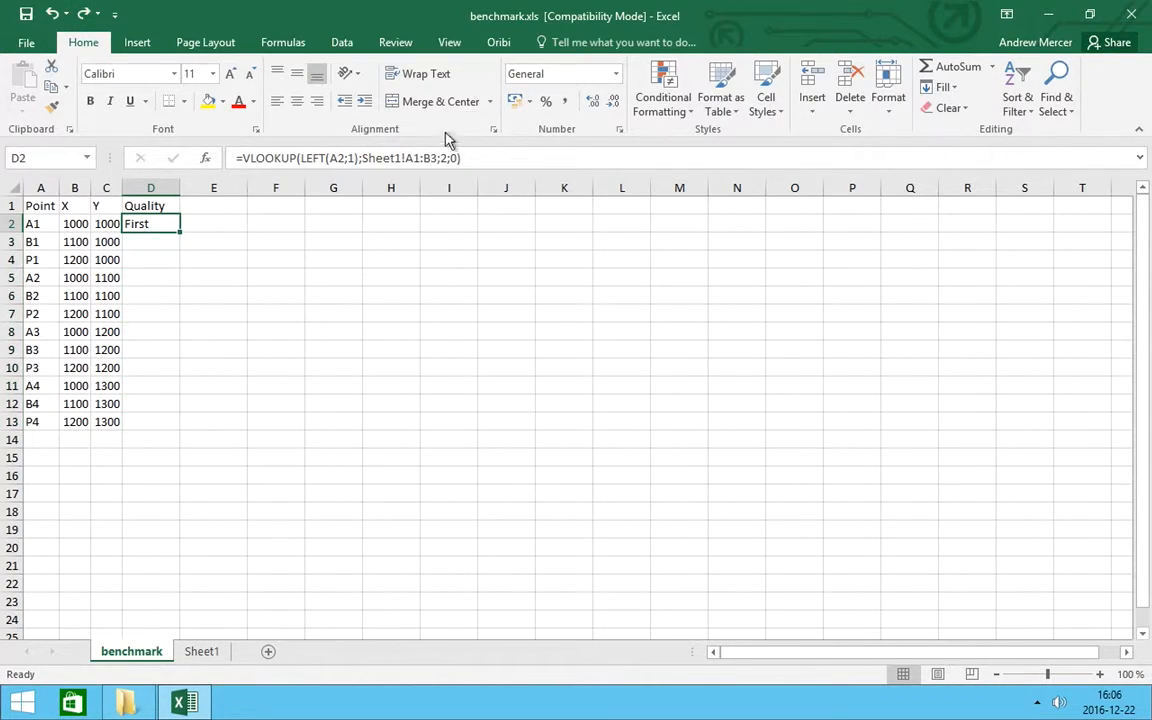
Lock the table rows in the D2 formula as Sheet1!A$1:B$3 and fill the formula down to D13.
{"action": "left_click", "coordinate": [412, 158]}
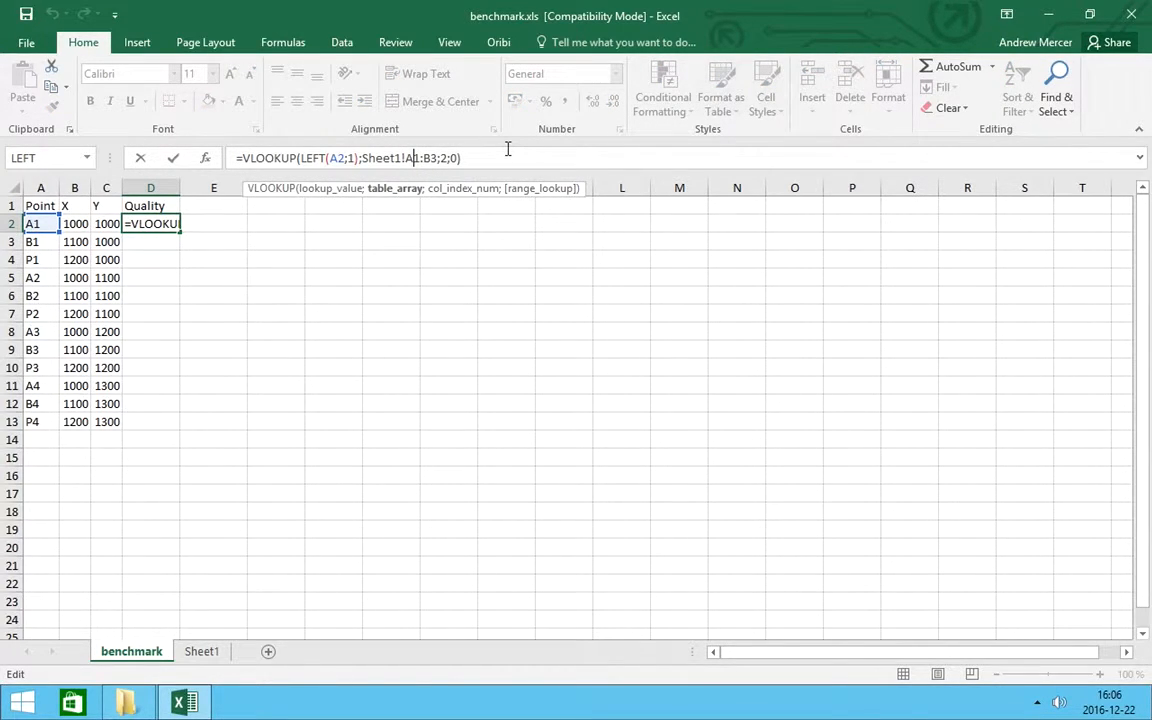
{"action": "type", "text": "$"}
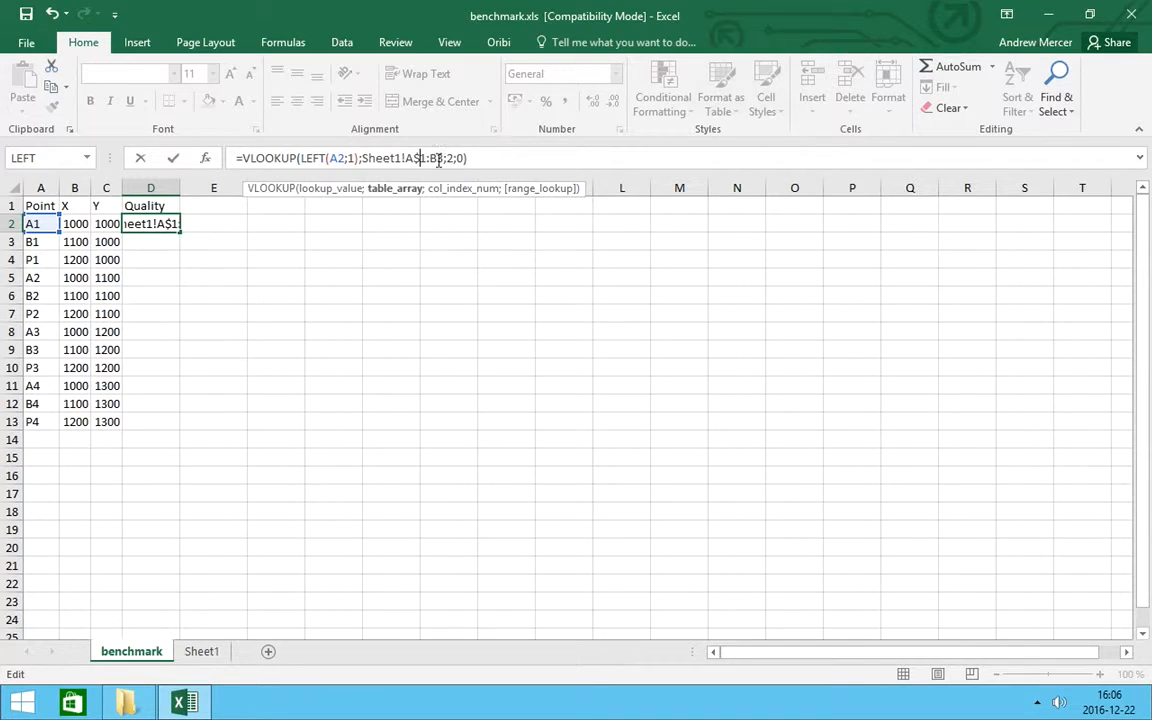
{"action": "left_click", "coordinate": [437, 158]}
{"action": "type", "text": "$"}
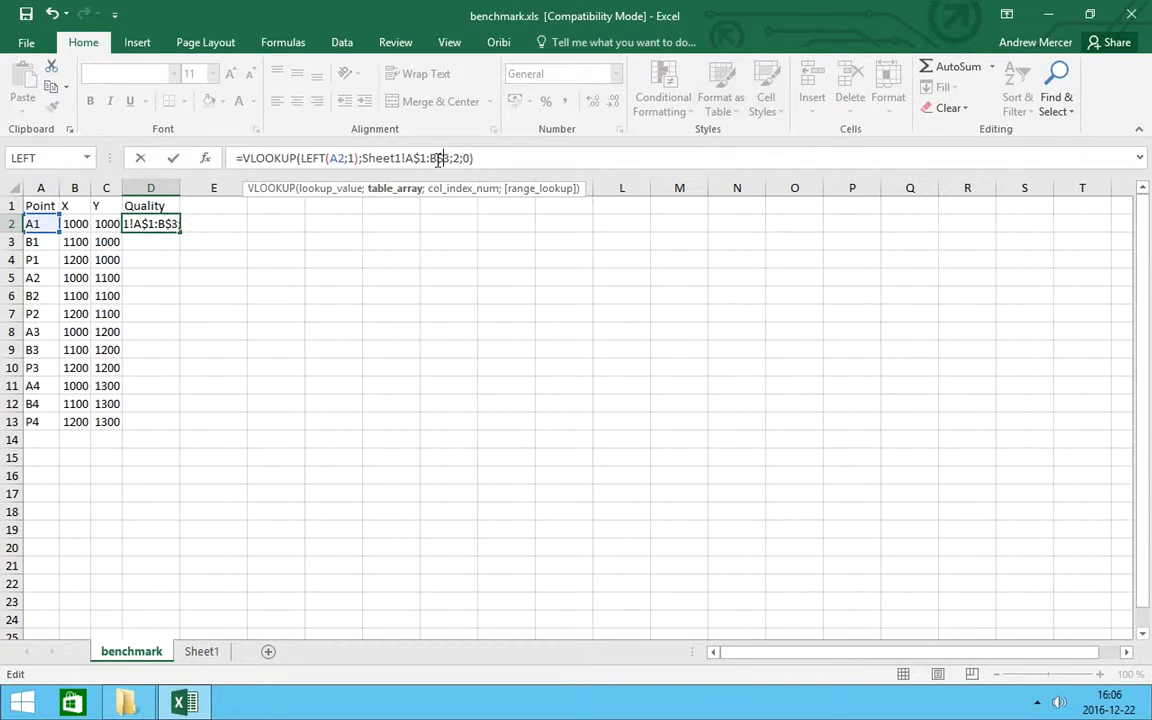
{"action": "left_click", "coordinate": [500, 160]}
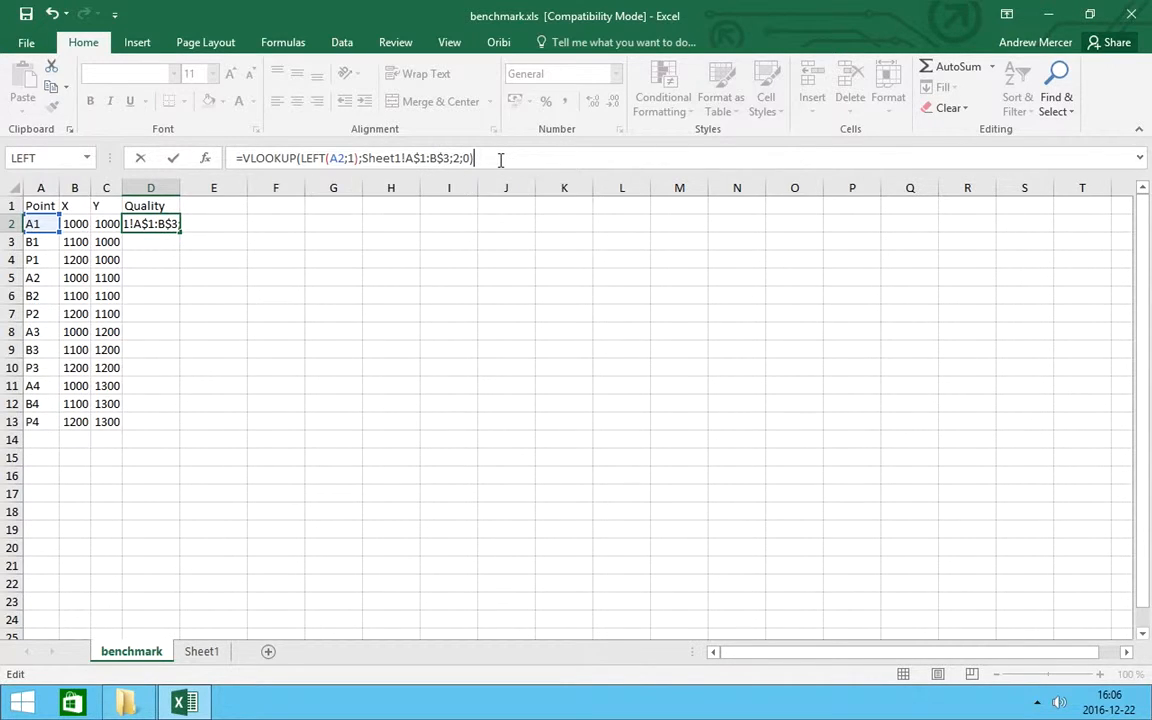
{"action": "key", "text": "Return"}
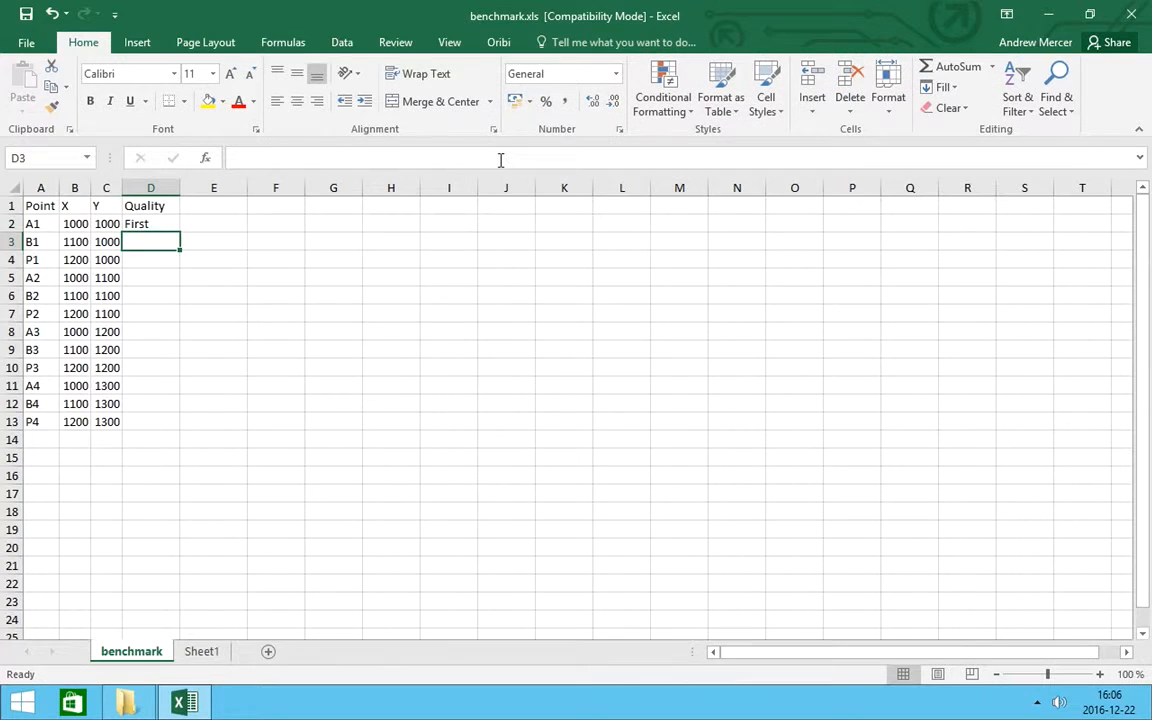
{"action": "left_click", "coordinate": [158, 225]}
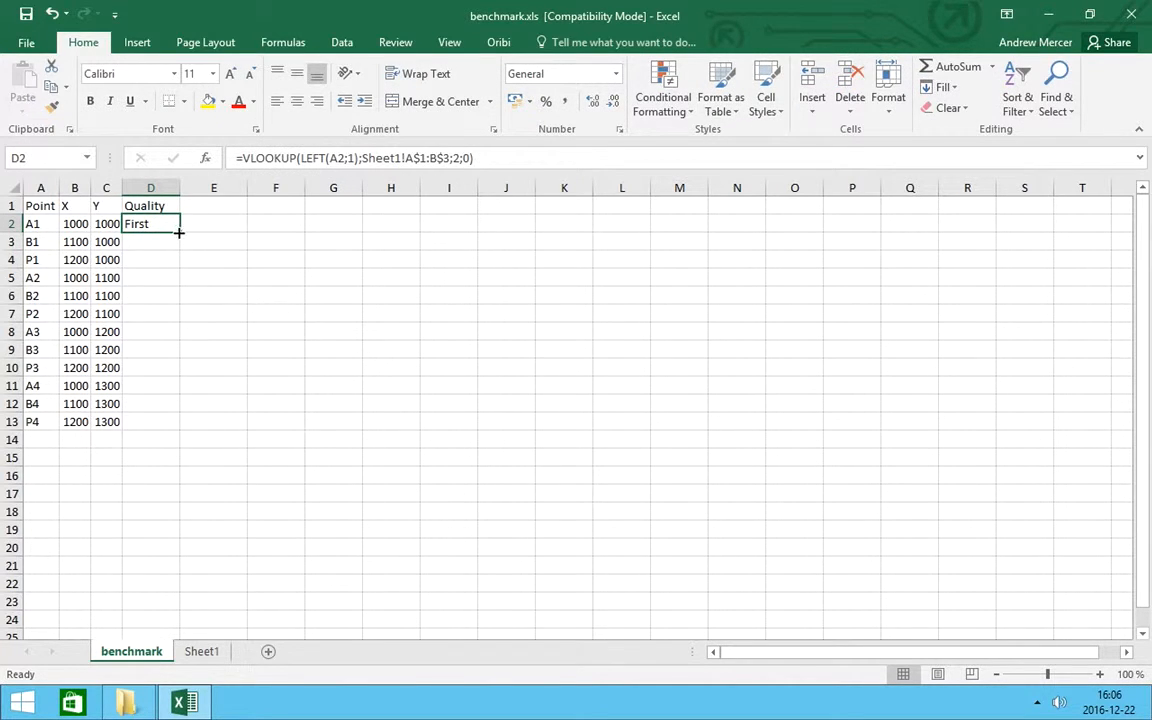
{"action": "left_click_drag", "start_coordinate": [179, 232], "coordinate": [170, 441]}
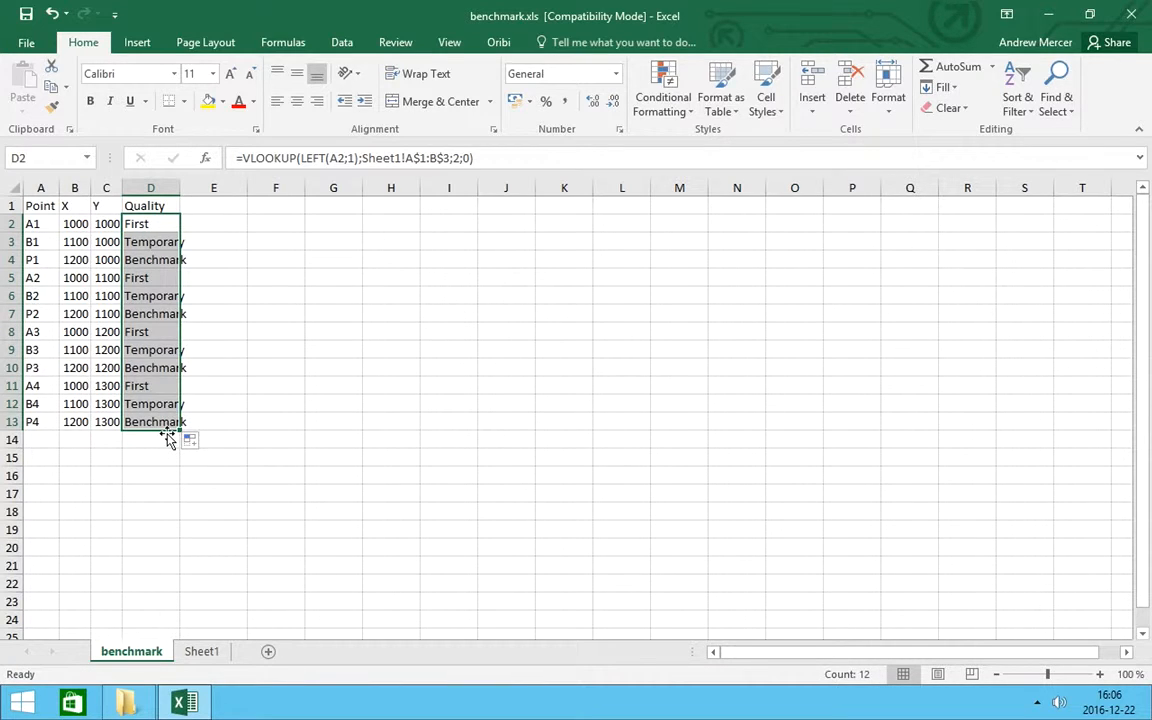